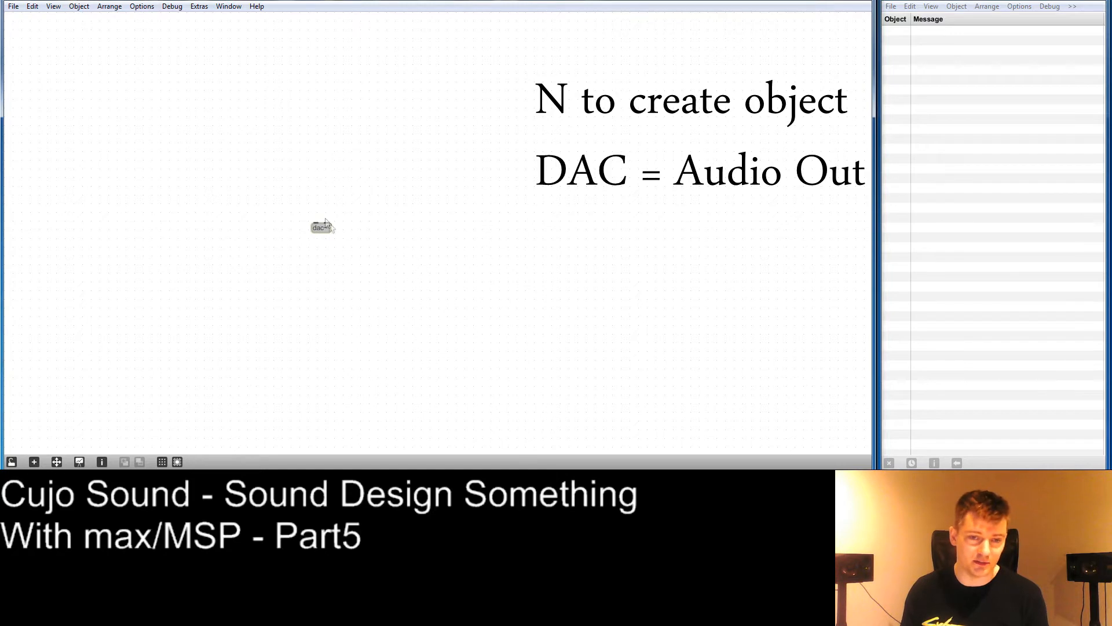
Create a click~ object and place it above dac~.
{"action": "left_click", "coordinate": [320, 176]}
{"action": "type", "text": "n"}
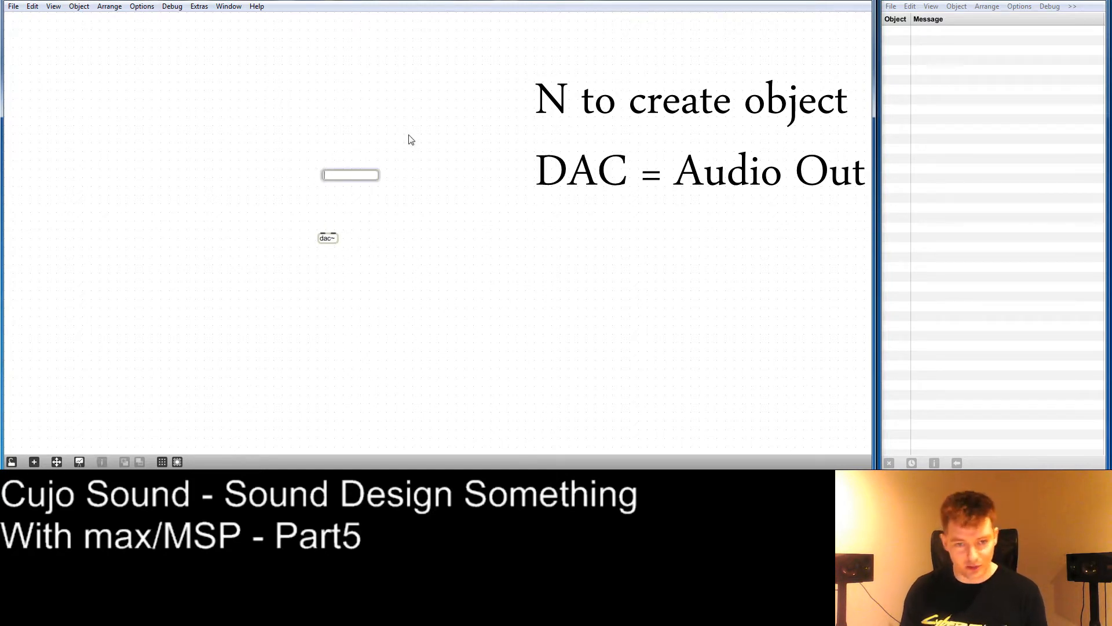
{"action": "type", "text": "click"}
{"action": "key", "text": "Return"}
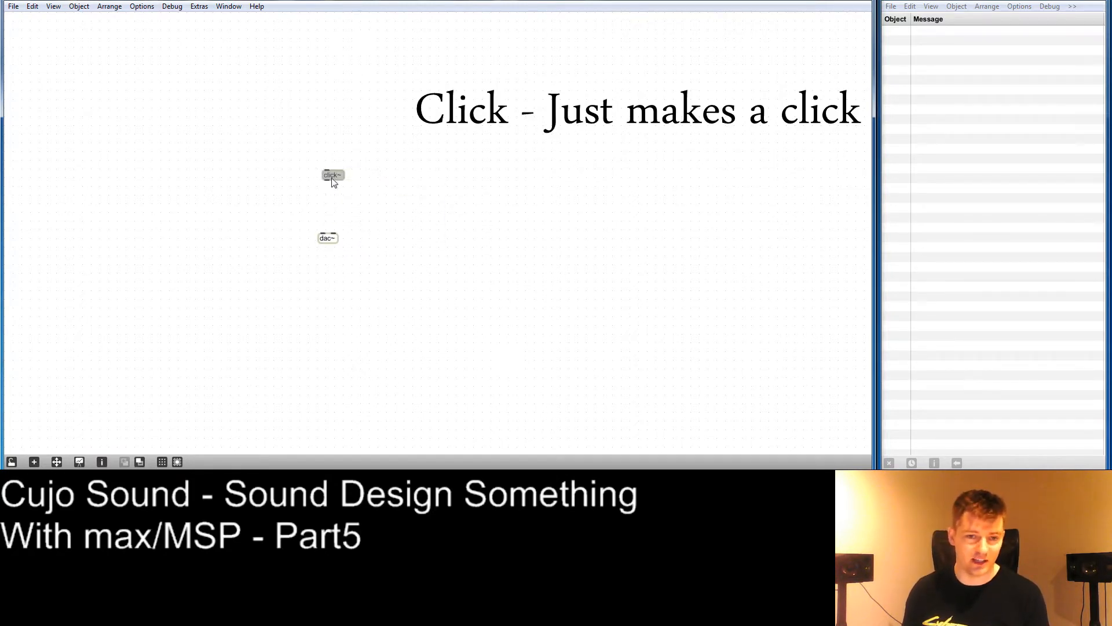
{"action": "left_click_drag", "start_coordinate": [333, 182], "coordinate": [323, 162]}
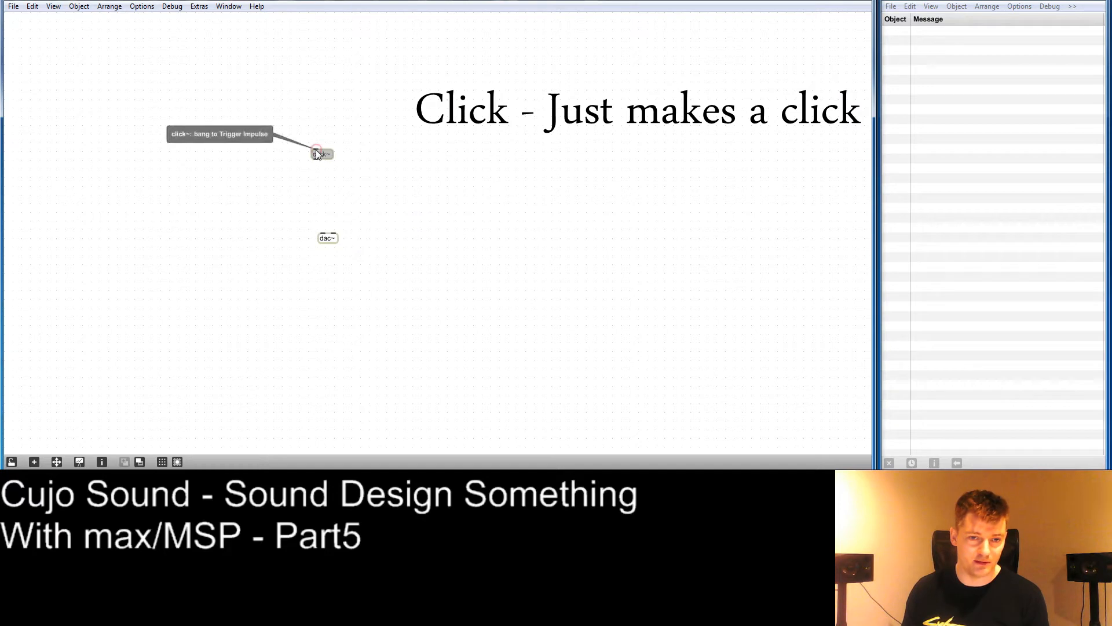
Add a bang button feeding the inlet of click~ and place it just above that object.
{"action": "right_click", "coordinate": [315, 150]}
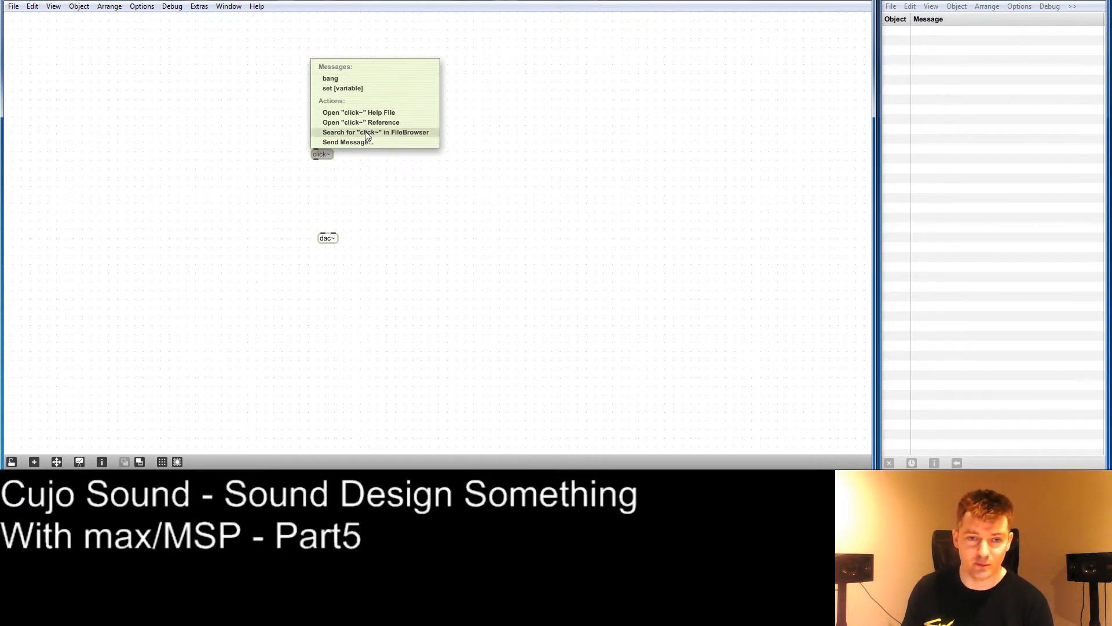
{"action": "left_click", "coordinate": [330, 78]}
{"action": "left_click_drag", "start_coordinate": [315, 138], "coordinate": [305, 111]}
Create a meter~ object beside click~ and connect the click~ output to it.
{"action": "type", "text": "nm"}
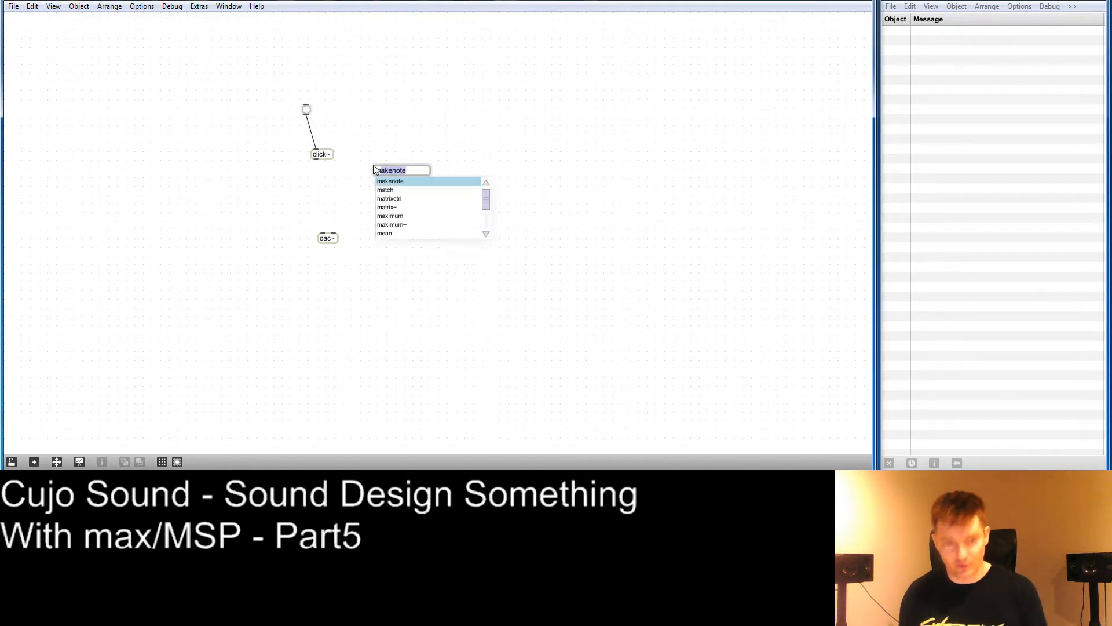
{"action": "type", "text": "eter~"}
{"action": "key", "text": "Return"}
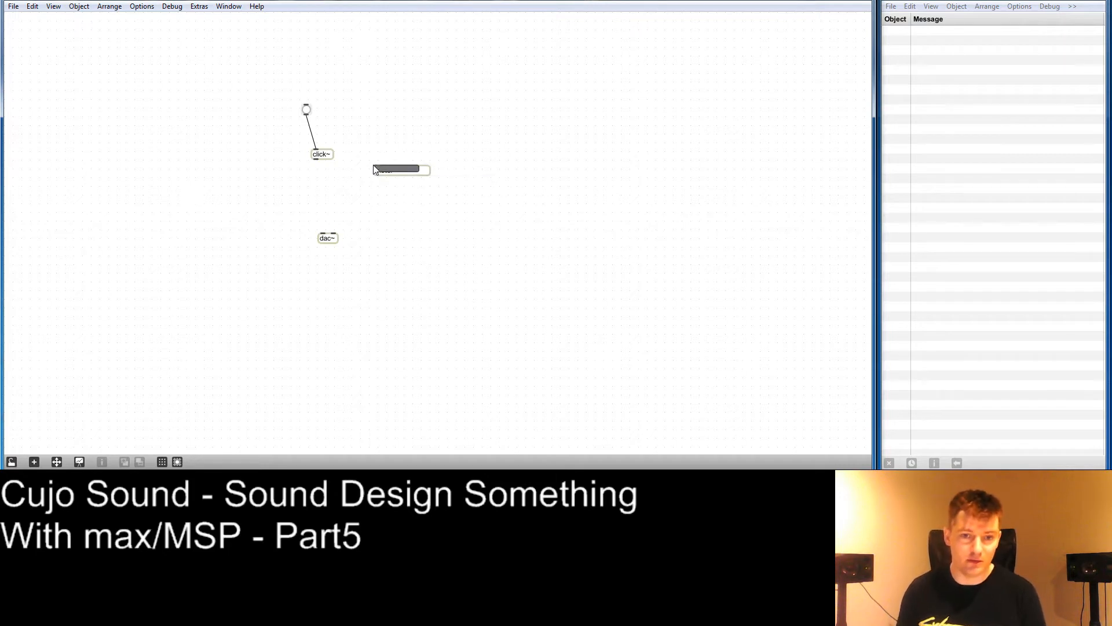
{"action": "left_click_drag", "start_coordinate": [381, 169], "coordinate": [335, 186]}
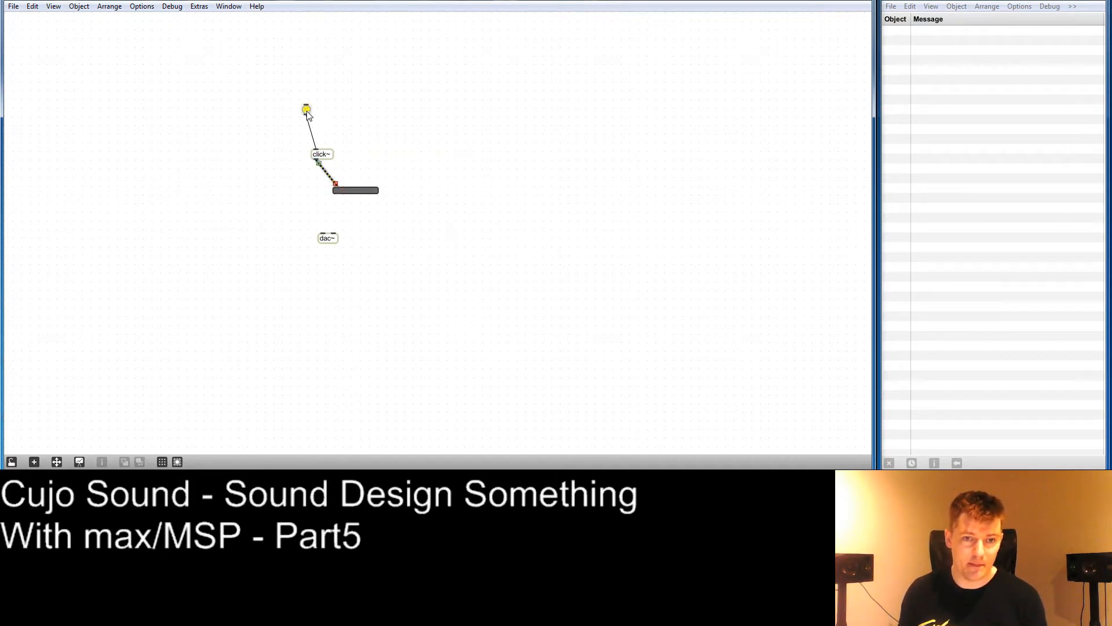
Add a toggle wired to the first inlet of dac~, then switch audio on and test the bang button.
{"action": "key", "text": "t"}
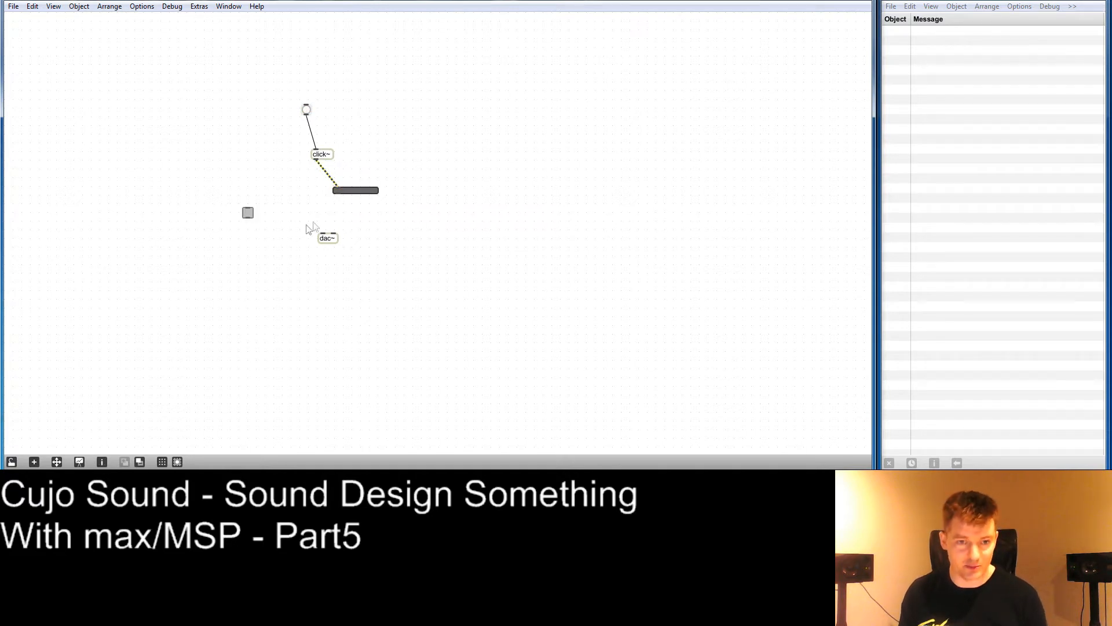
{"action": "left_click_drag", "start_coordinate": [247, 219], "coordinate": [285, 197]}
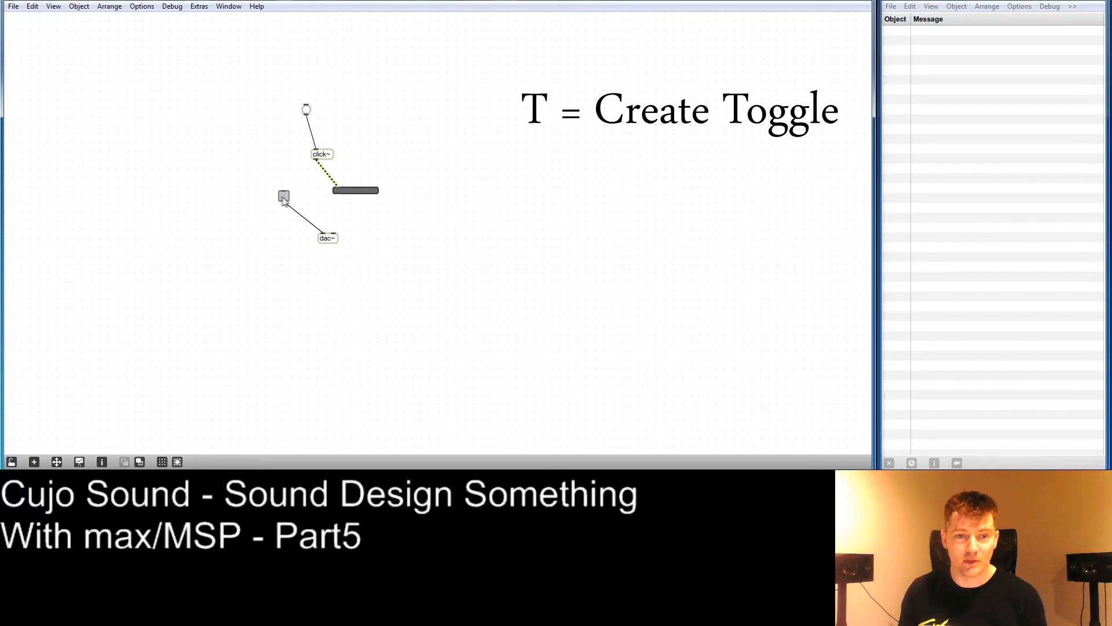
{"action": "left_click", "coordinate": [306, 110]}
{"action": "left_click", "coordinate": [306, 110]}
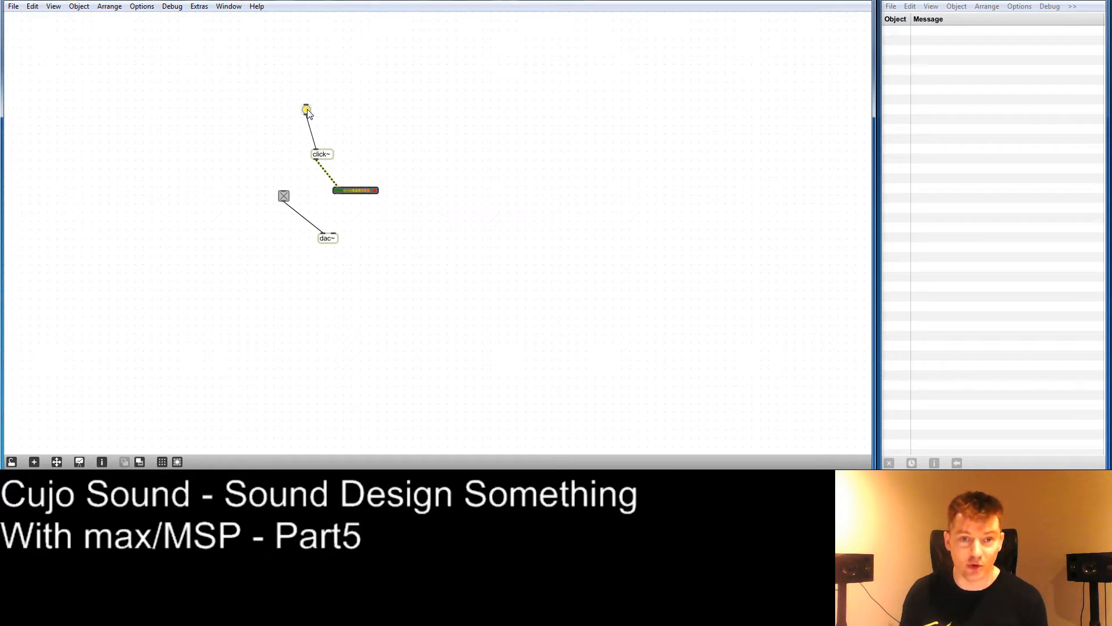
{"action": "left_click", "coordinate": [306, 110]}
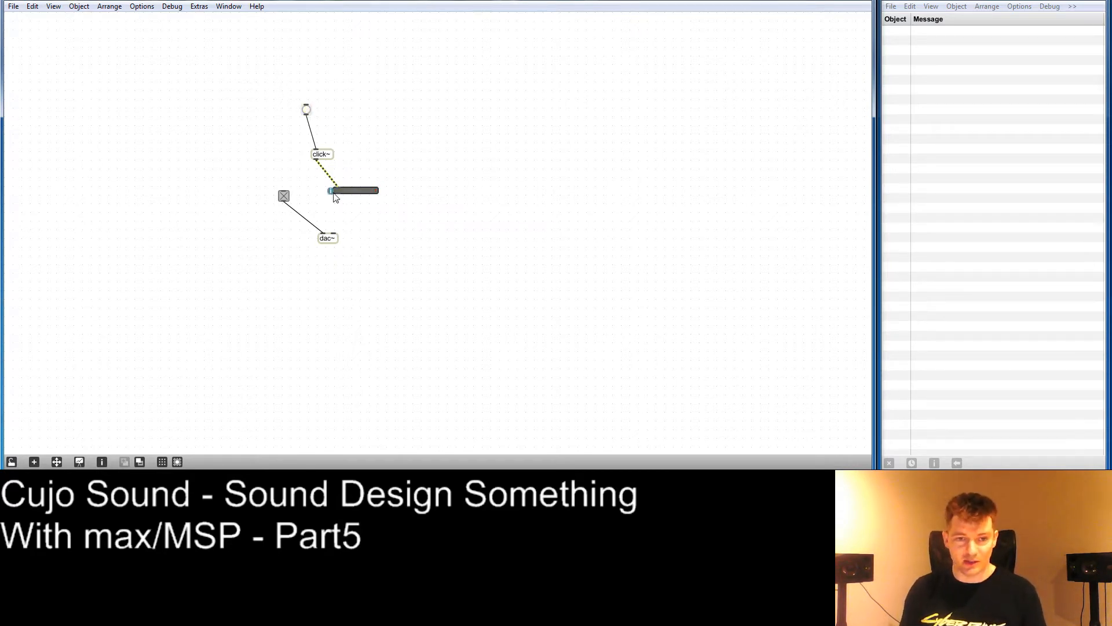
Connect the click~ output to both inlets of dac~ and trigger the bang button several times to hear it.
{"action": "left_click_drag", "start_coordinate": [316, 160], "coordinate": [322, 232]}
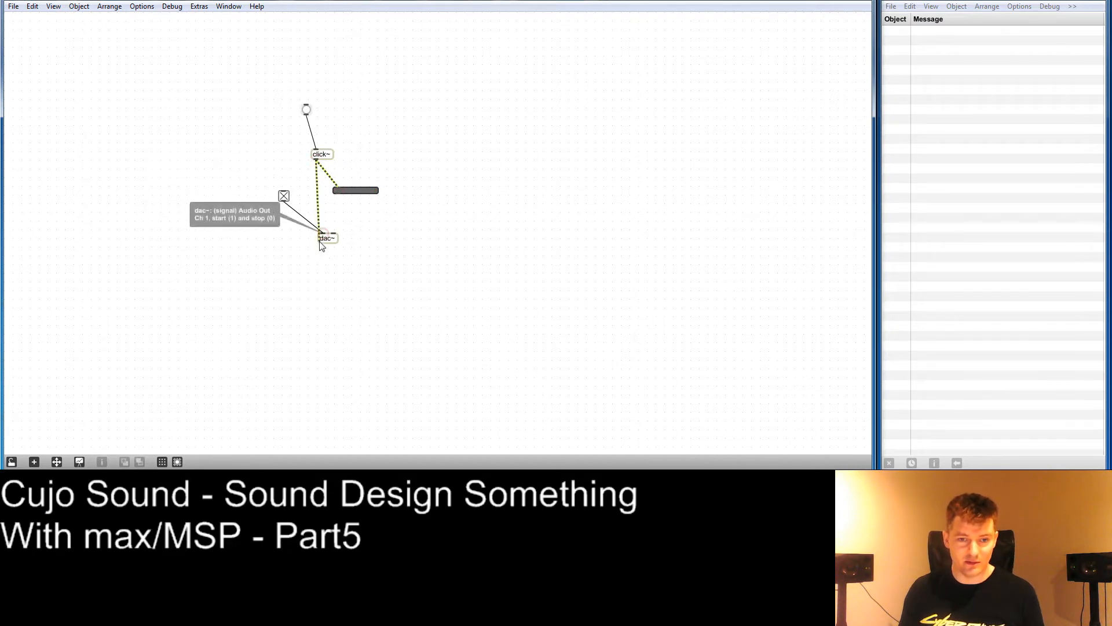
{"action": "left_click_drag", "start_coordinate": [317, 162], "coordinate": [332, 231]}
{"action": "left_click", "coordinate": [307, 111]}
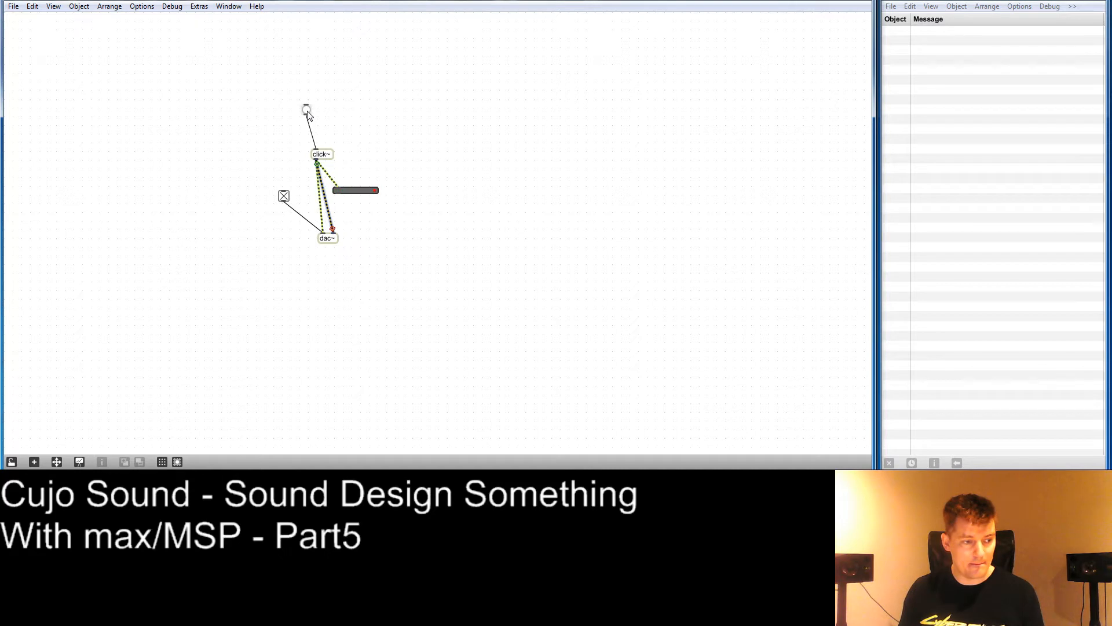
{"action": "left_click", "coordinate": [307, 111]}
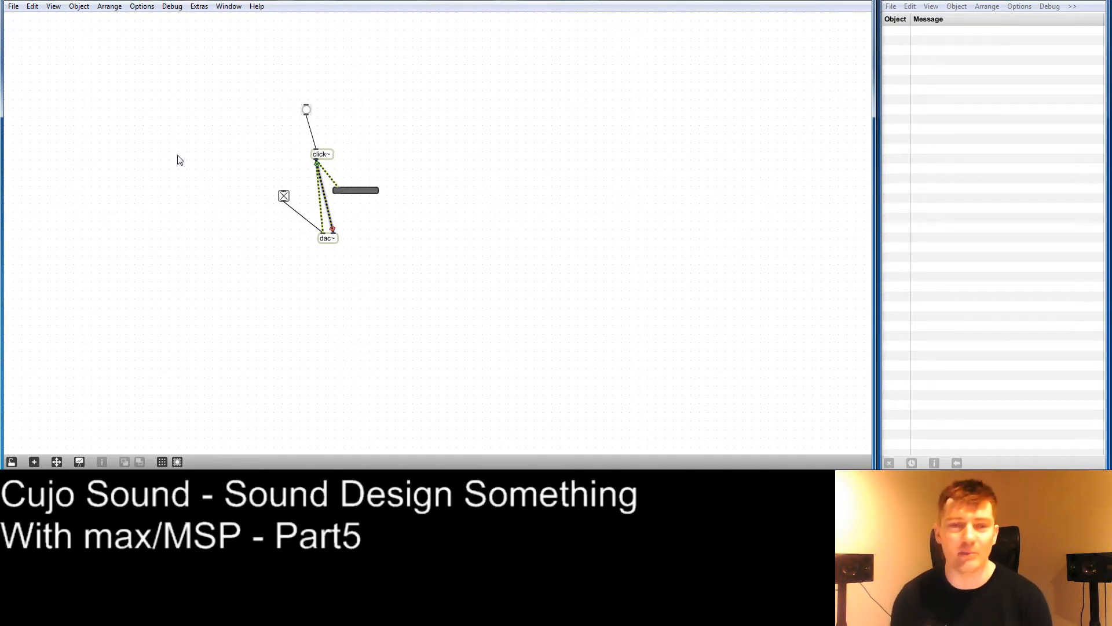
{"action": "left_click", "coordinate": [307, 110]}
{"action": "left_click", "coordinate": [307, 111]}
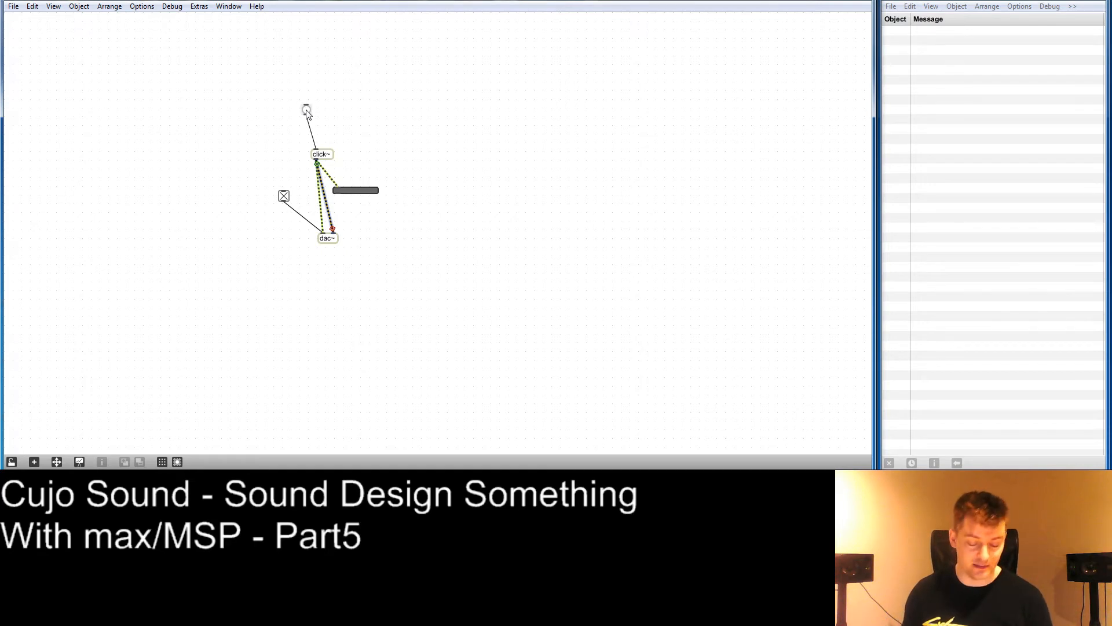
Space out dac~ and the meter, and create a tapin~ object in the free area to their right.
{"action": "left_click_drag", "start_coordinate": [326, 244], "coordinate": [330, 264]}
{"action": "left_click_drag", "start_coordinate": [361, 192], "coordinate": [373, 179]}
{"action": "left_click", "coordinate": [467, 206]}
{"action": "key", "text": "n"}
{"action": "type", "text": "tapin~"}
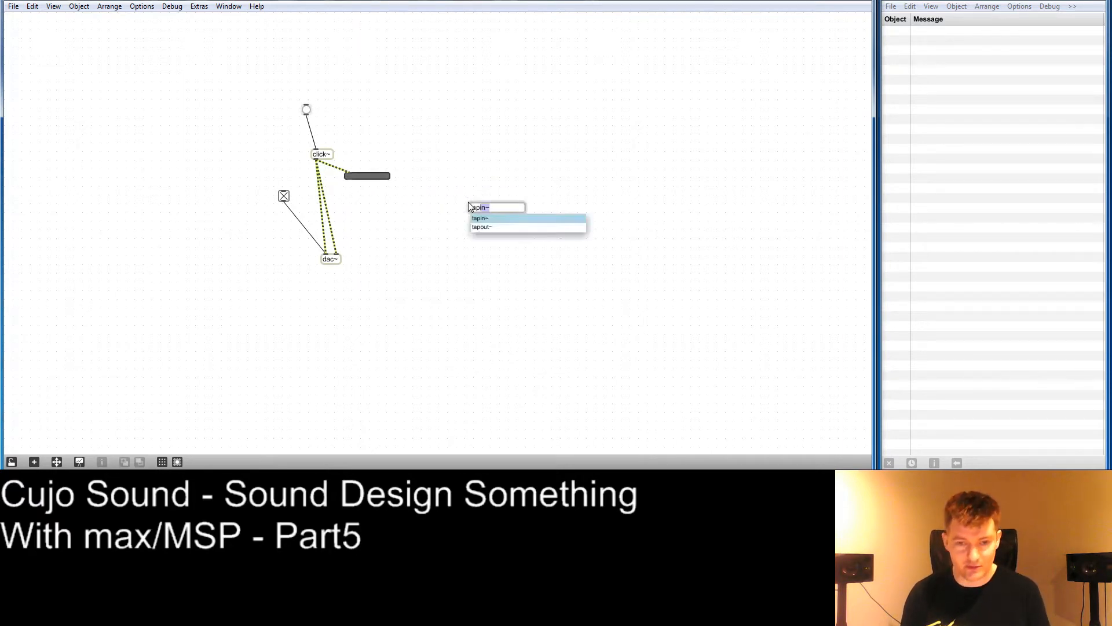
{"action": "key", "text": "Return"}
{"action": "left_click", "coordinate": [482, 240]}
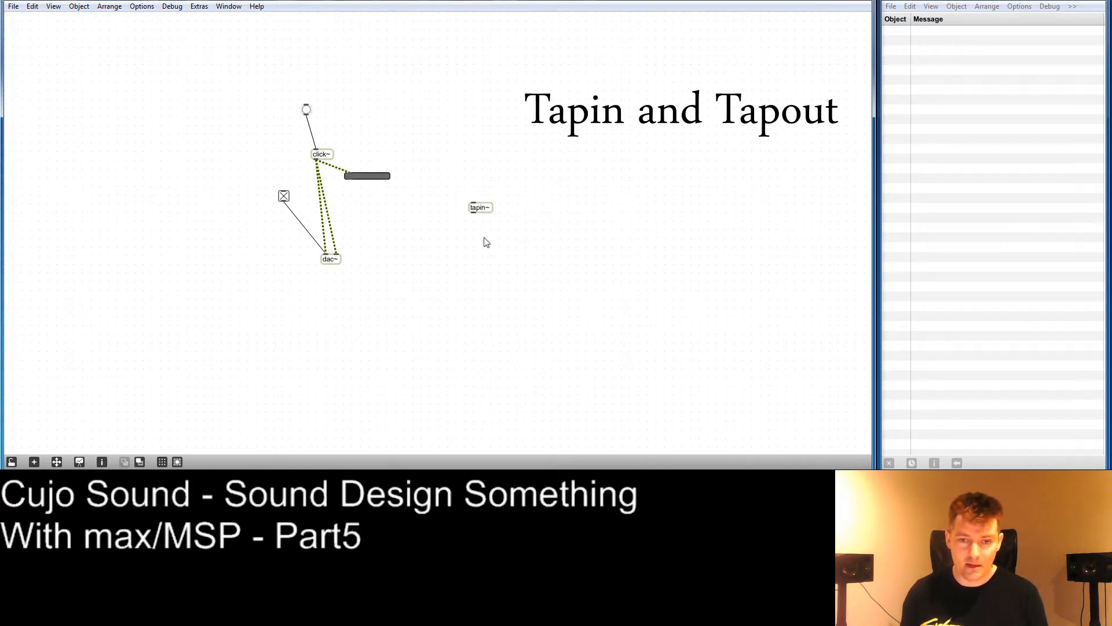
{"action": "double_click", "coordinate": [496, 233]}
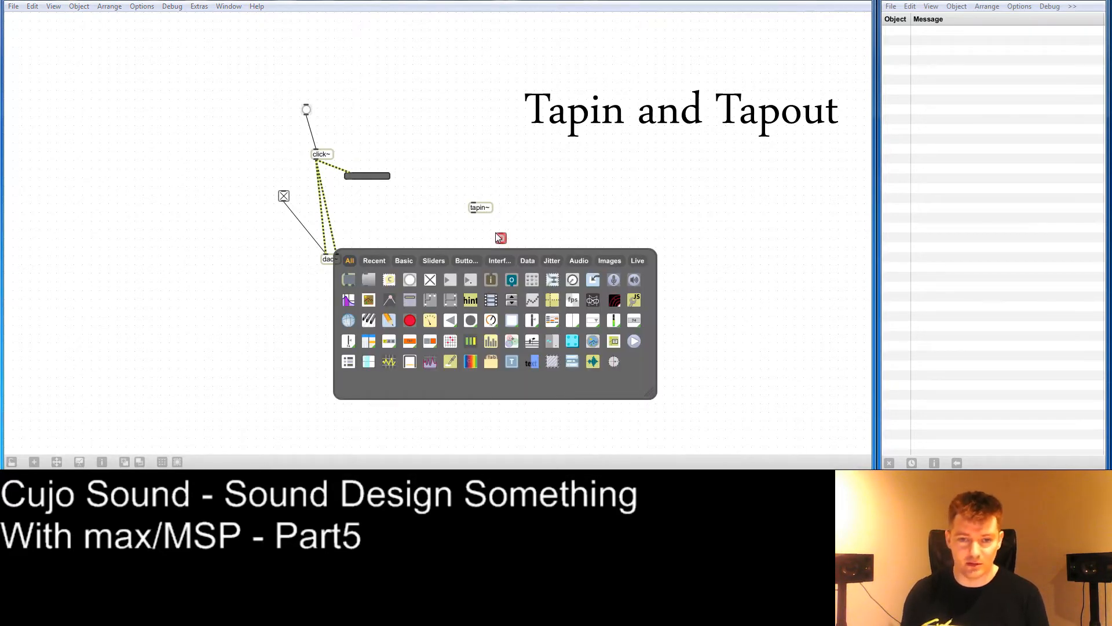
{"action": "left_click", "coordinate": [487, 277]}
{"action": "left_click", "coordinate": [487, 241]}
{"action": "left_click", "coordinate": [500, 241]}
{"action": "key", "text": "Delete"}
Create a tapout~ object below tapin~.
{"action": "type", "text": "ntapout~"}
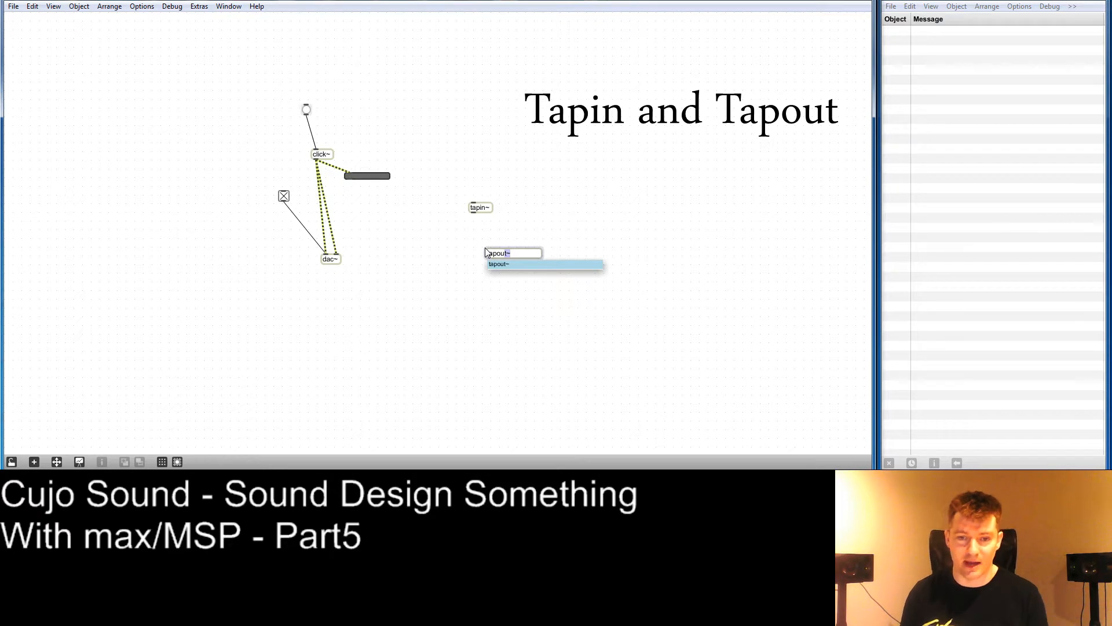
{"action": "key", "text": "Return"}
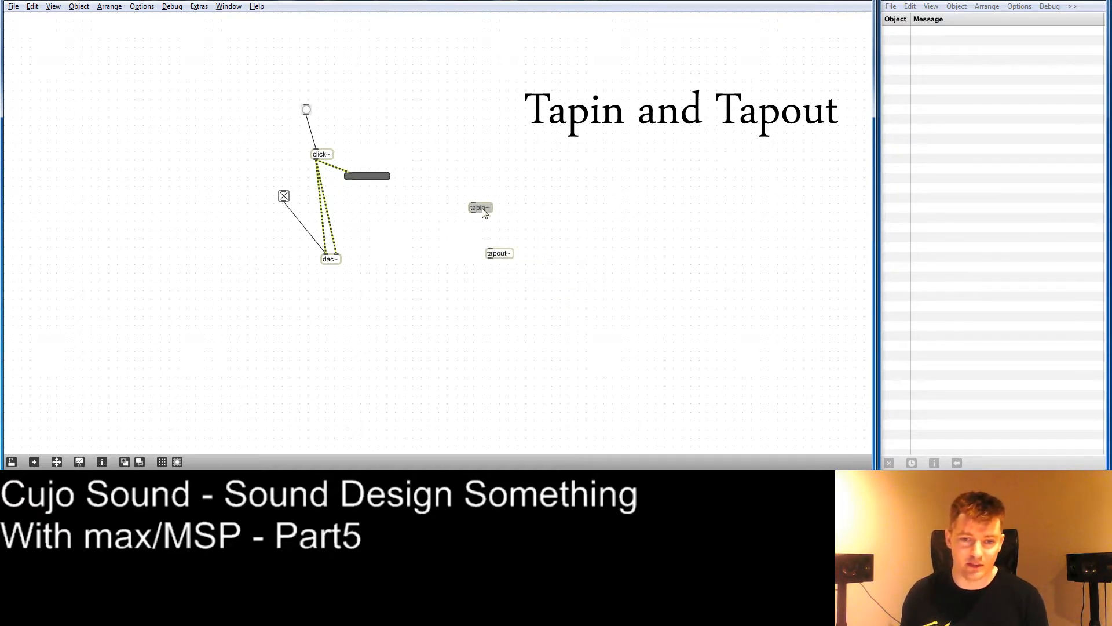
Open the help patch for tapin~, examine how tapin~ and tapout~ form a delay line, and close the help.
{"action": "left_click", "coordinate": [481, 207], "text": "alt"}
{"action": "left_click_drag", "start_coordinate": [256, 1], "coordinate": [336, 26]}
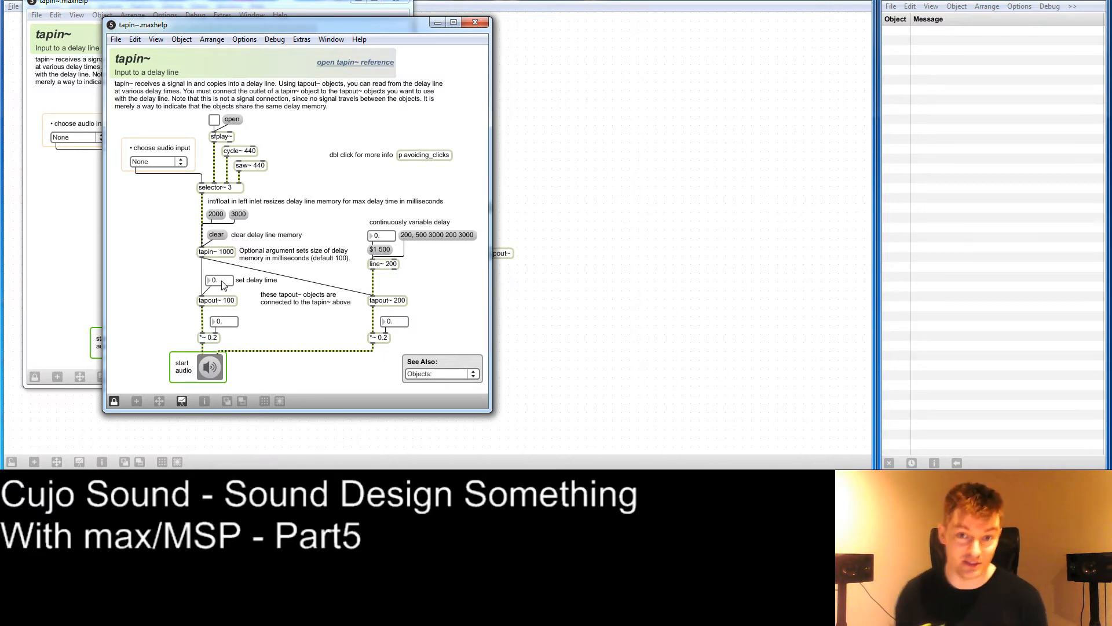
{"action": "left_click", "coordinate": [475, 22]}
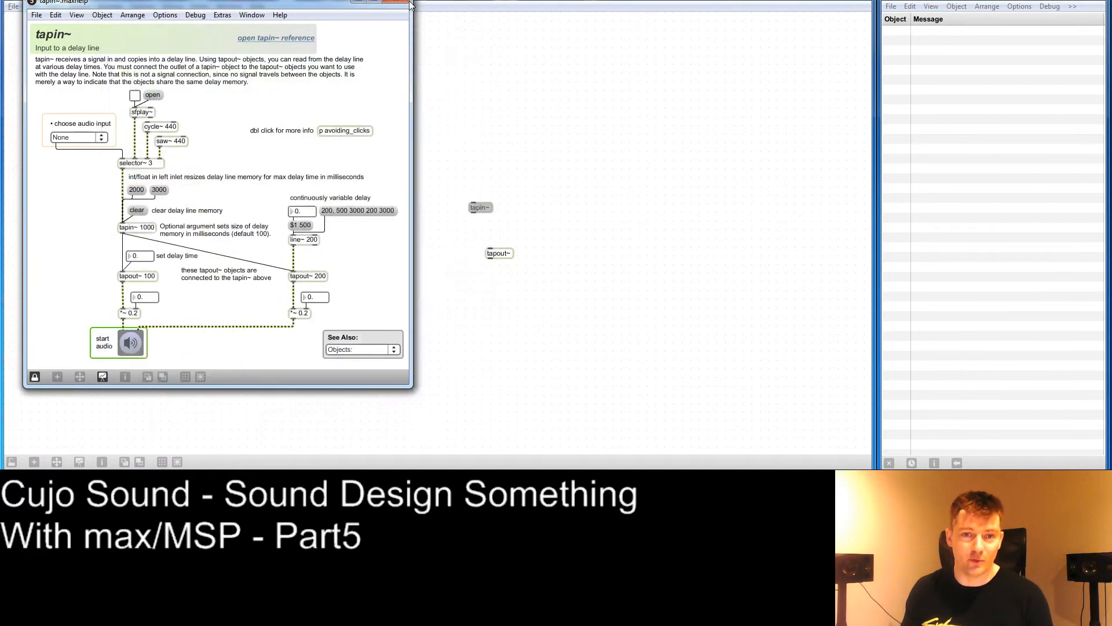
{"action": "left_click", "coordinate": [399, 2]}
Delete the patch cords running from click~ to dac~.
{"action": "left_click", "coordinate": [328, 214]}
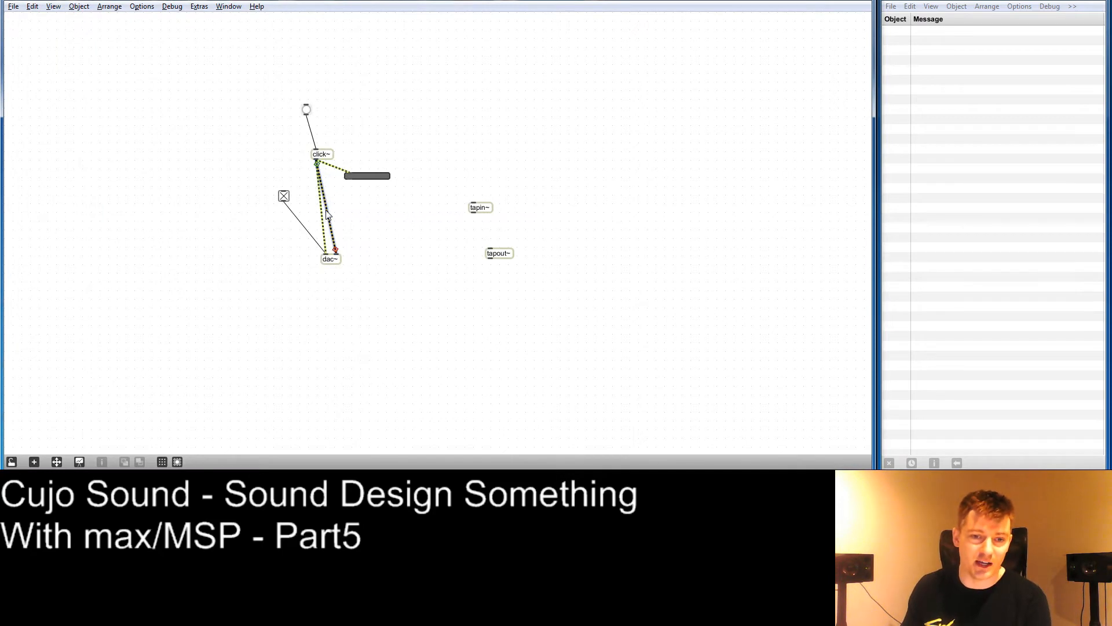
{"action": "key", "text": "BackSpace"}
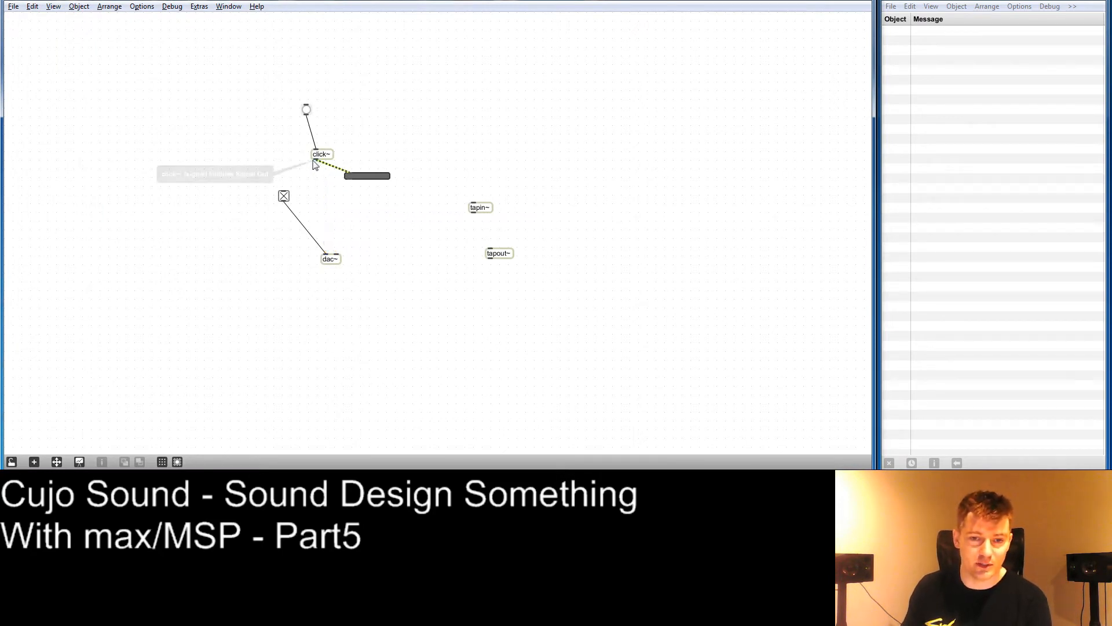
Give the tapin~ object an argument of 1000 for its delay memory.
{"action": "left_click", "coordinate": [478, 207]}
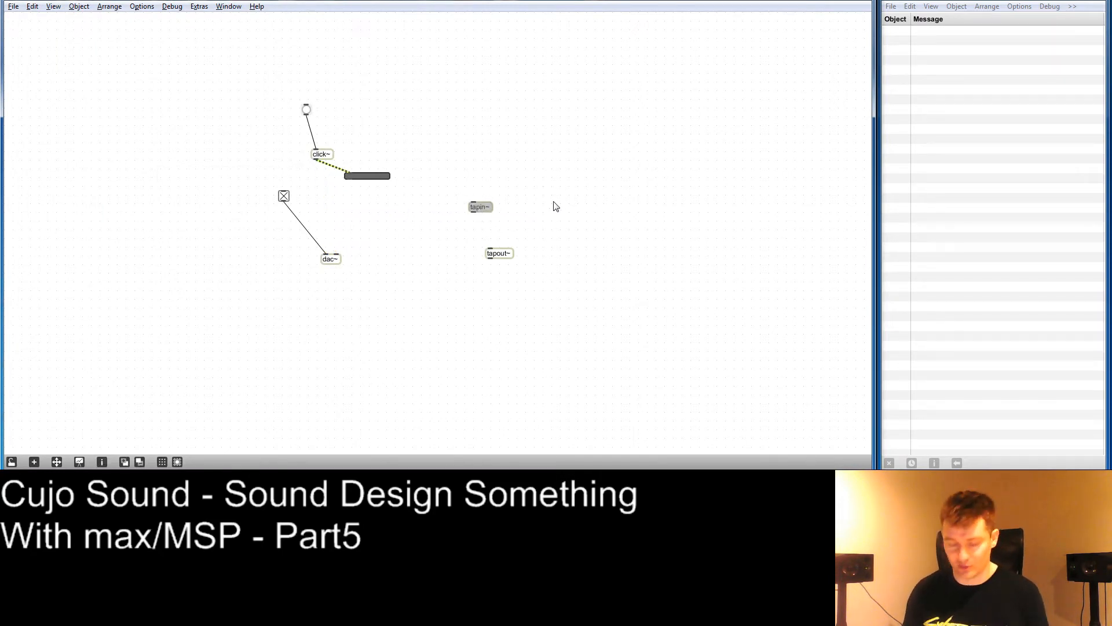
{"action": "key", "text": "Return"}
{"action": "type", "text": "100"}
{"action": "key", "text": "Return"}
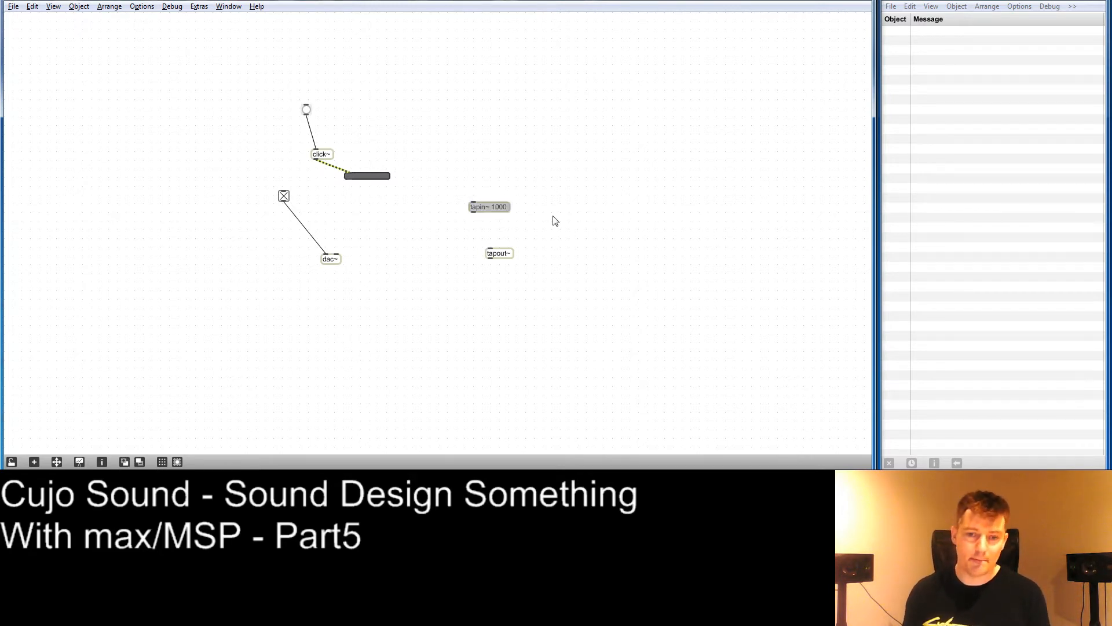
Give the tapout~ object an argument of 1000 and align it directly beneath tapin~.
{"action": "left_click", "coordinate": [500, 253]}
{"action": "key", "text": "Return"}
{"action": "type", "text": "10"}
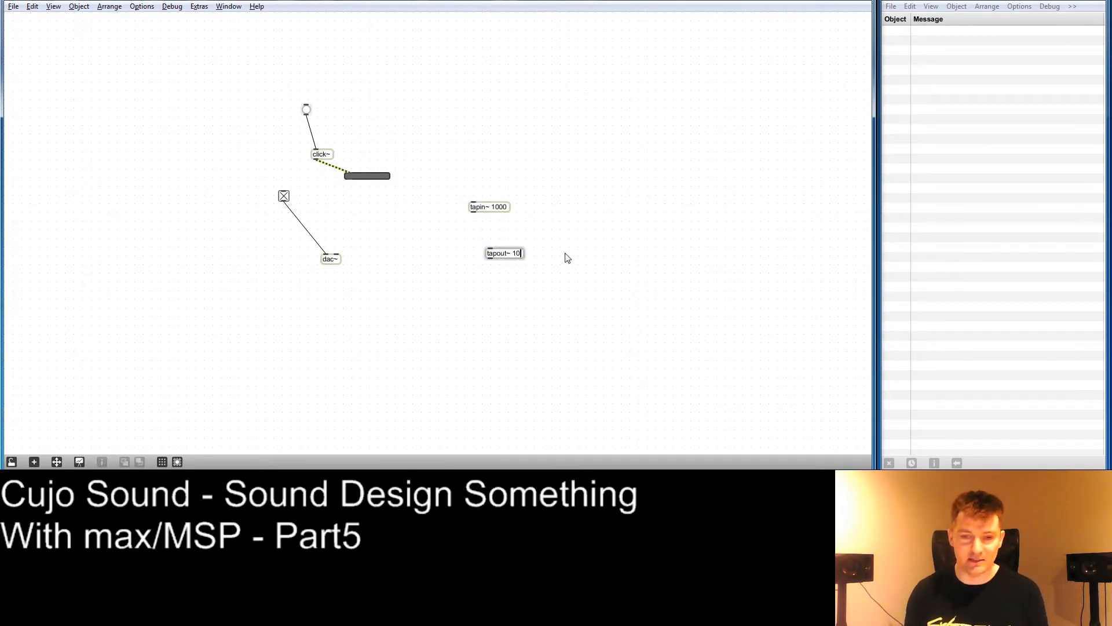
{"action": "type", "text": "00"}
{"action": "key", "text": "Return"}
{"action": "left_click_drag", "start_coordinate": [516, 259], "coordinate": [498, 253]}
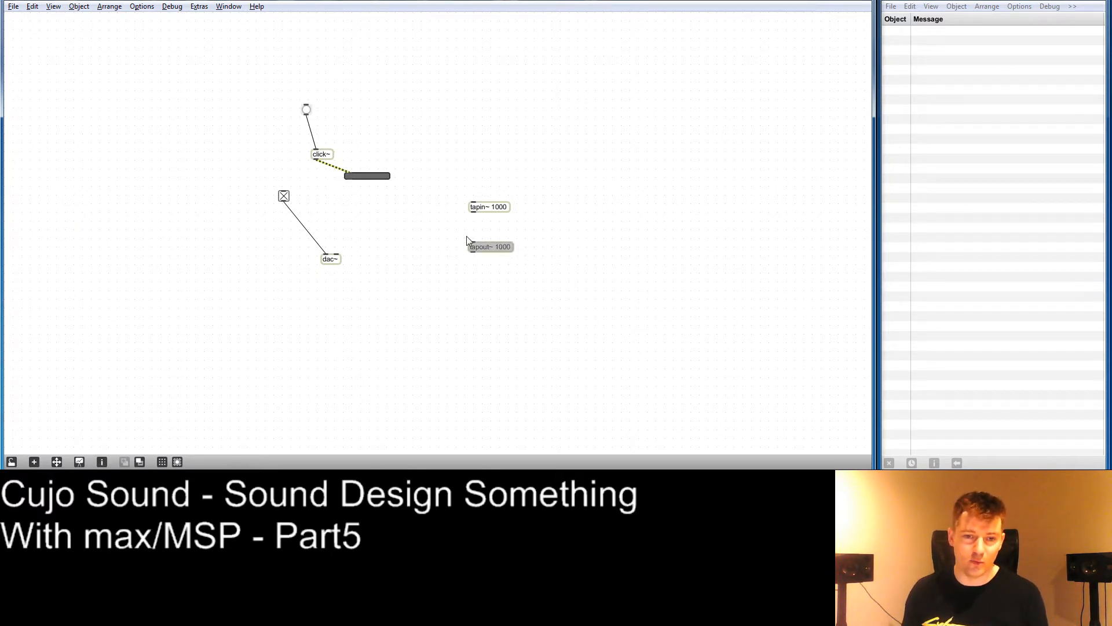
Route click~ through tapin~ and tapout~ into both inlets of dac~, with dac~ moved lower in the patch.
{"action": "left_click", "coordinate": [318, 165]}
{"action": "left_click_drag", "start_coordinate": [318, 166], "coordinate": [351, 300]}
{"action": "left_click_drag", "start_coordinate": [474, 254], "coordinate": [359, 291]}
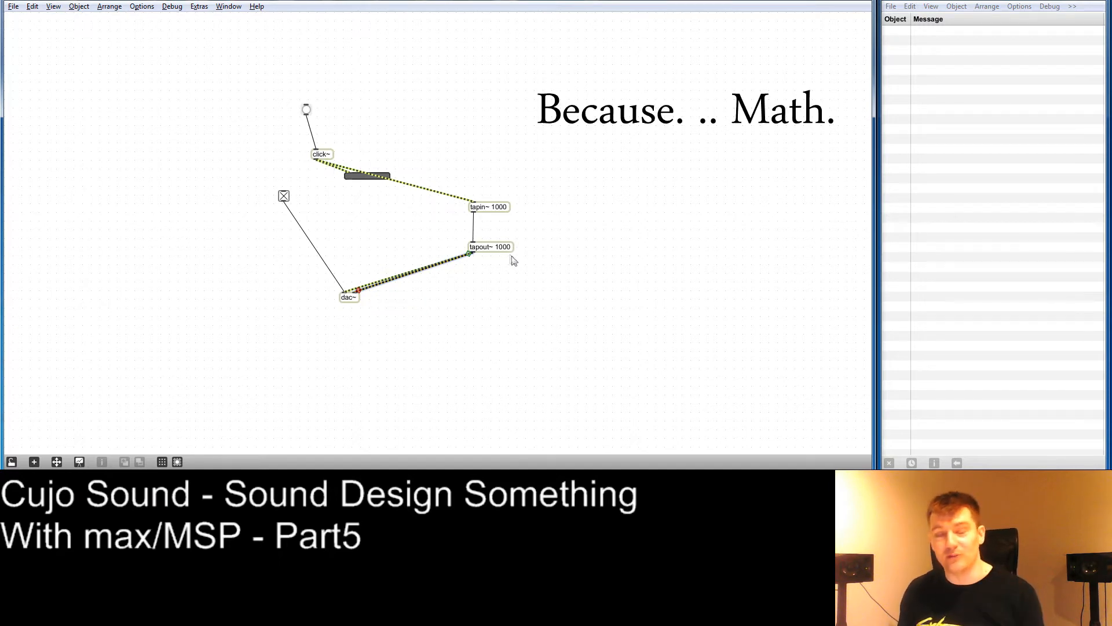
Trigger the bang button repeatedly to listen to the delayed click.
{"action": "left_click", "coordinate": [312, 110]}
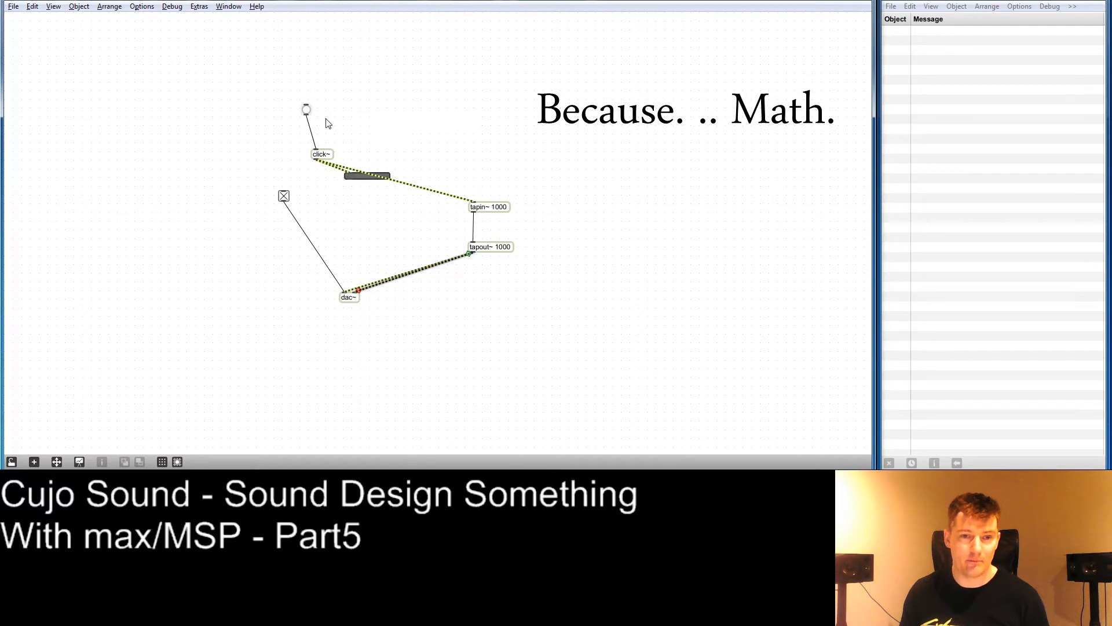
{"action": "left_click", "coordinate": [309, 111]}
{"action": "left_click", "coordinate": [311, 112]}
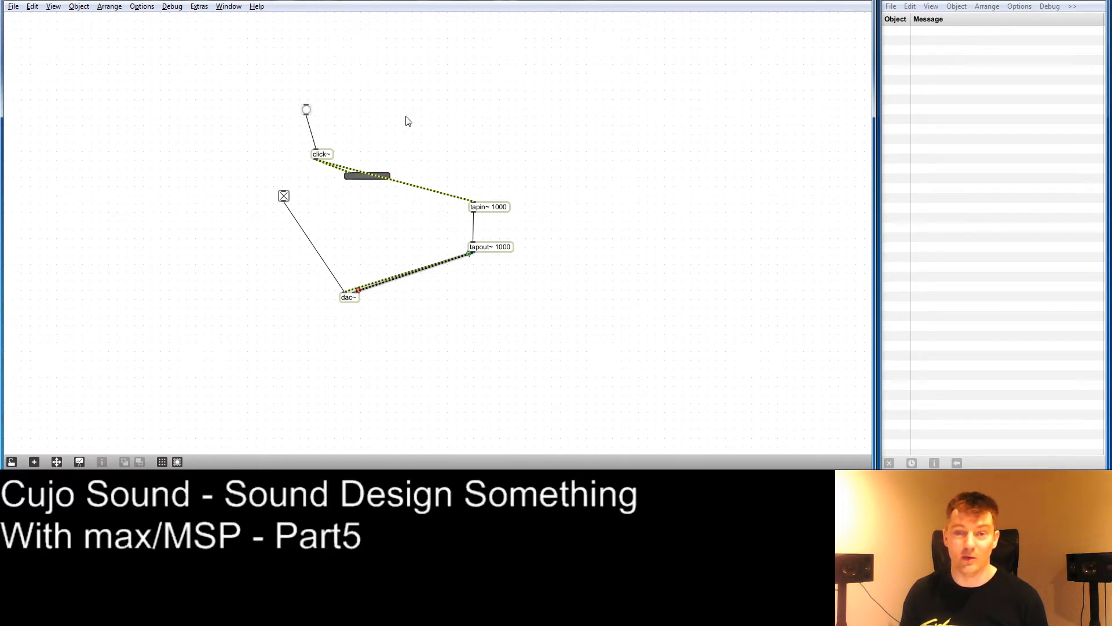
Move dac~ down below tapout~ and delete both patch cords between tapout~ and dac~.
{"action": "left_click_drag", "start_coordinate": [350, 300], "coordinate": [427, 329]}
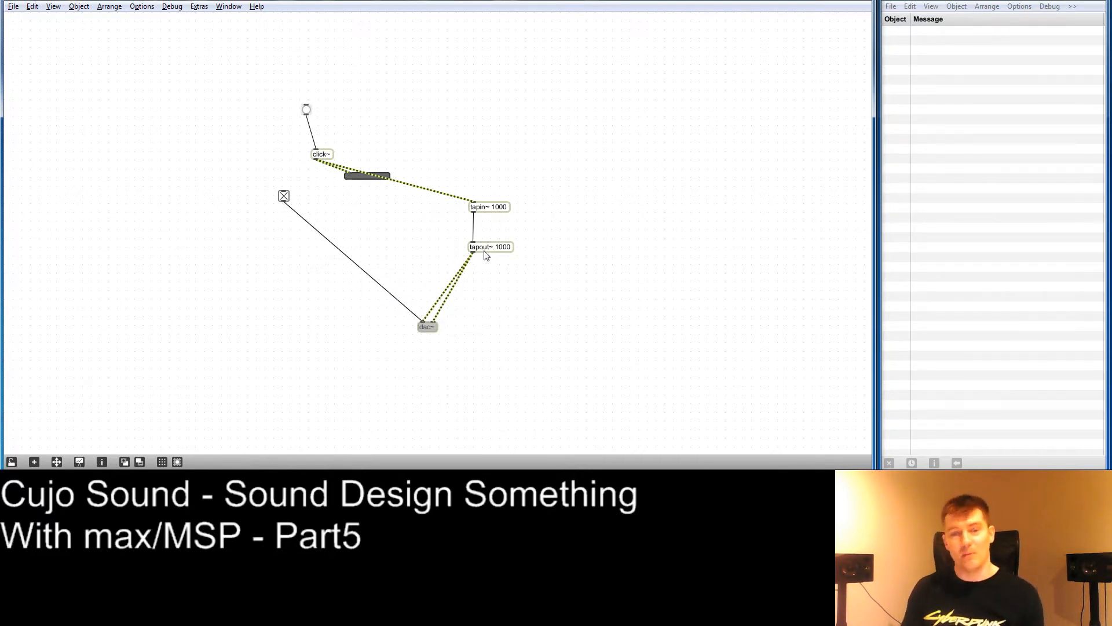
{"action": "left_click", "coordinate": [453, 293]}
{"action": "key", "text": "Delete"}
{"action": "left_click", "coordinate": [448, 294]}
{"action": "key", "text": "Delete"}
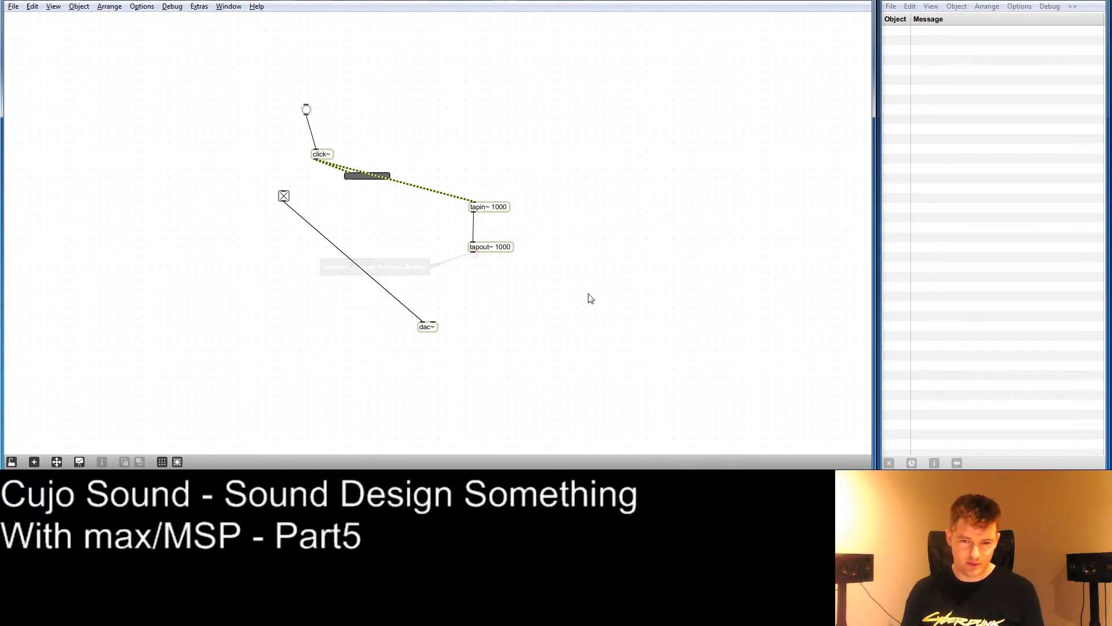
Create a *~ .9 object below tapout~ and connect tapout~'s outlet to its first inlet.
{"action": "type", "text": "n*"}
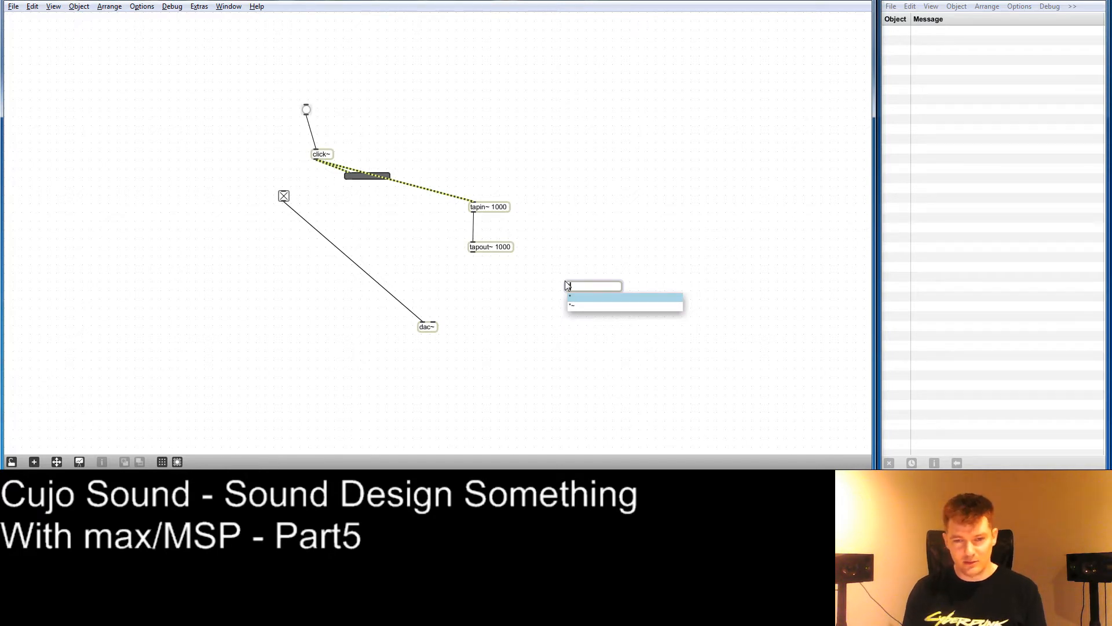
{"action": "key", "text": "BackSpace"}
{"action": "type", "text": "*~ .9"}
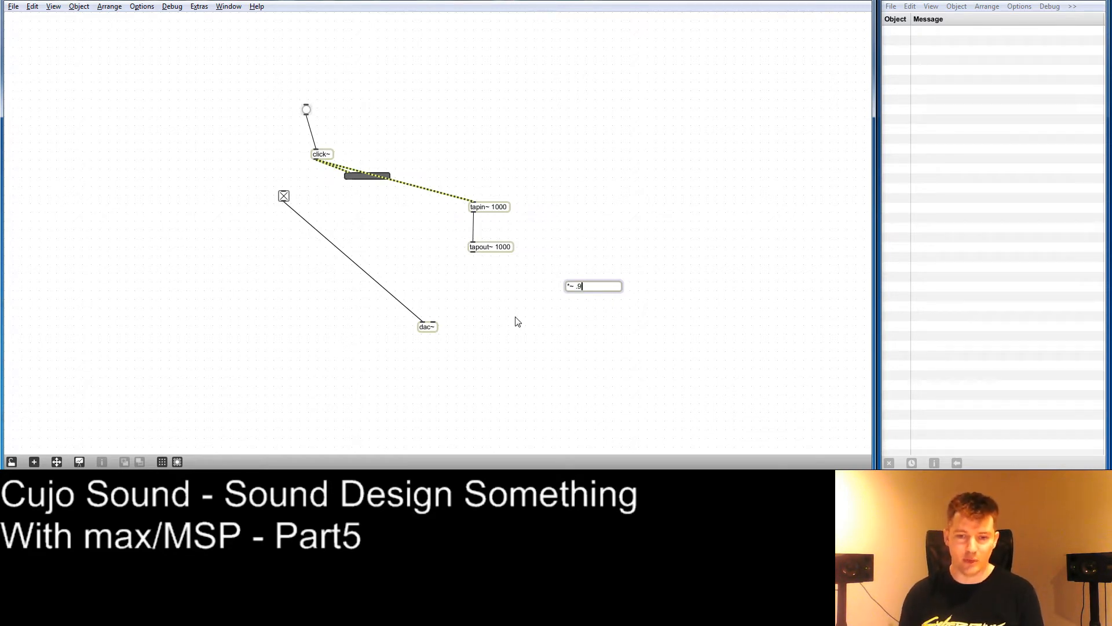
{"action": "key", "text": "Return"}
{"action": "left_click_drag", "start_coordinate": [577, 290], "coordinate": [514, 287]}
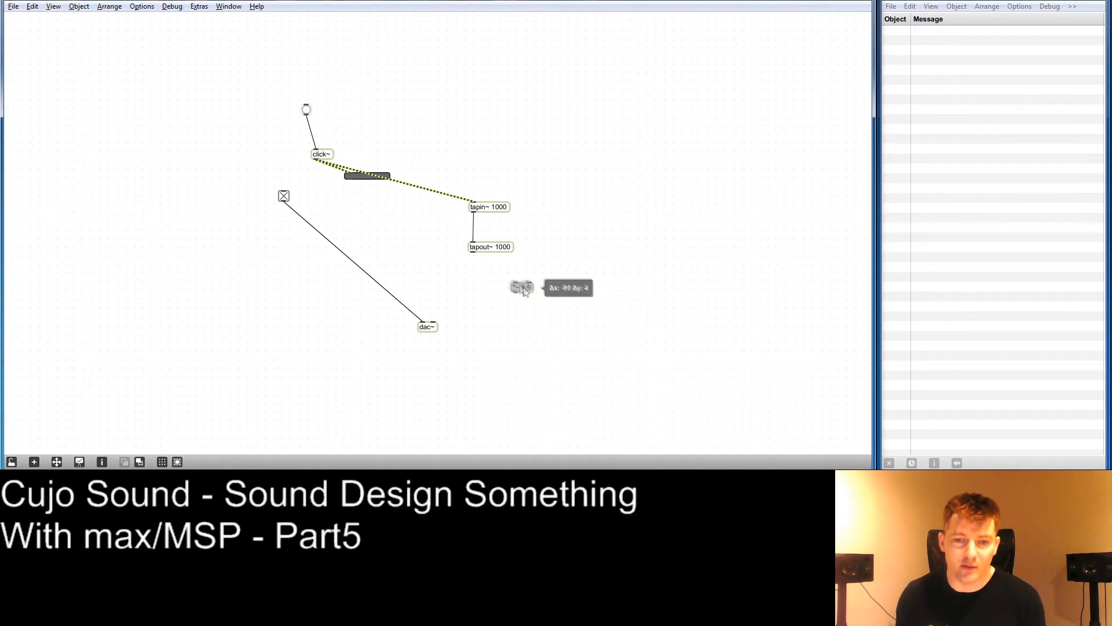
{"action": "left_click_drag", "start_coordinate": [474, 252], "coordinate": [513, 283]}
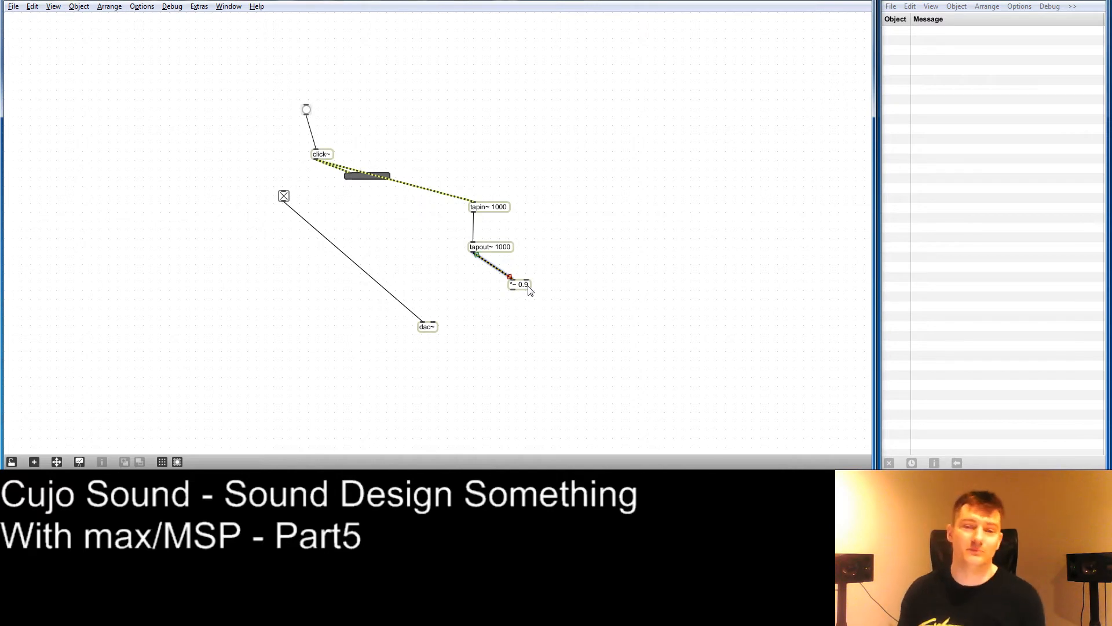
Connect the *~ 0.9 outlet back to tapin~ for feedback and to both inlets of dac~.
{"action": "left_click_drag", "start_coordinate": [512, 289], "coordinate": [475, 205]}
{"action": "left_click_drag", "start_coordinate": [522, 289], "coordinate": [422, 323]}
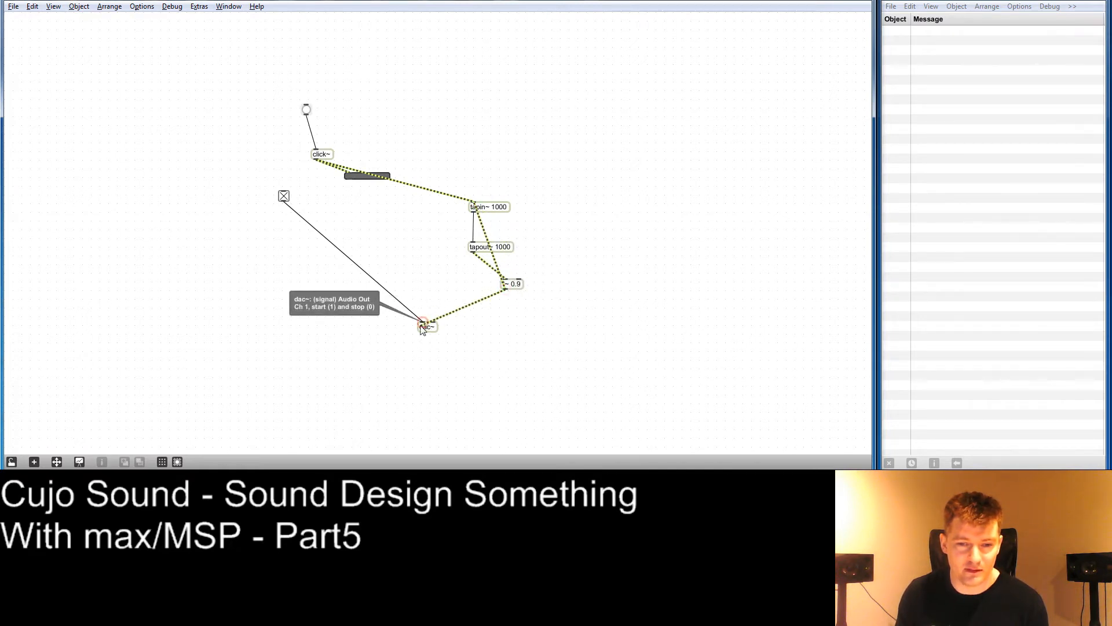
{"action": "left_click_drag", "start_coordinate": [504, 291], "coordinate": [436, 320]}
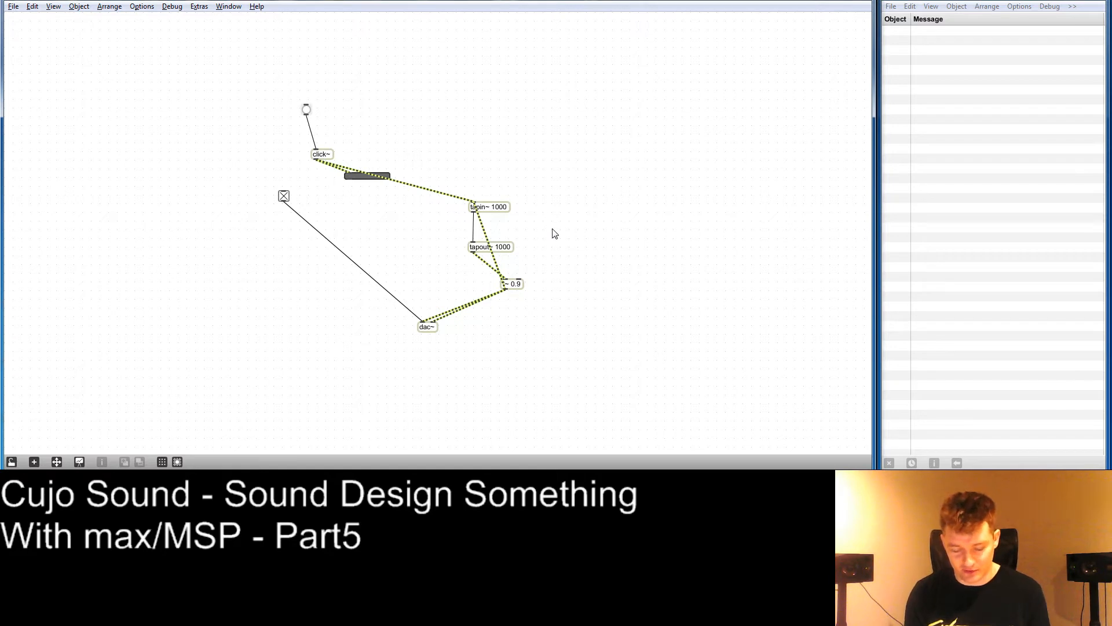
Add a number box beside tapin~ and connect its outlet to tapout~'s inlet.
{"action": "key", "text": "n"}
{"action": "left_click_drag", "start_coordinate": [552, 228], "coordinate": [474, 243]}
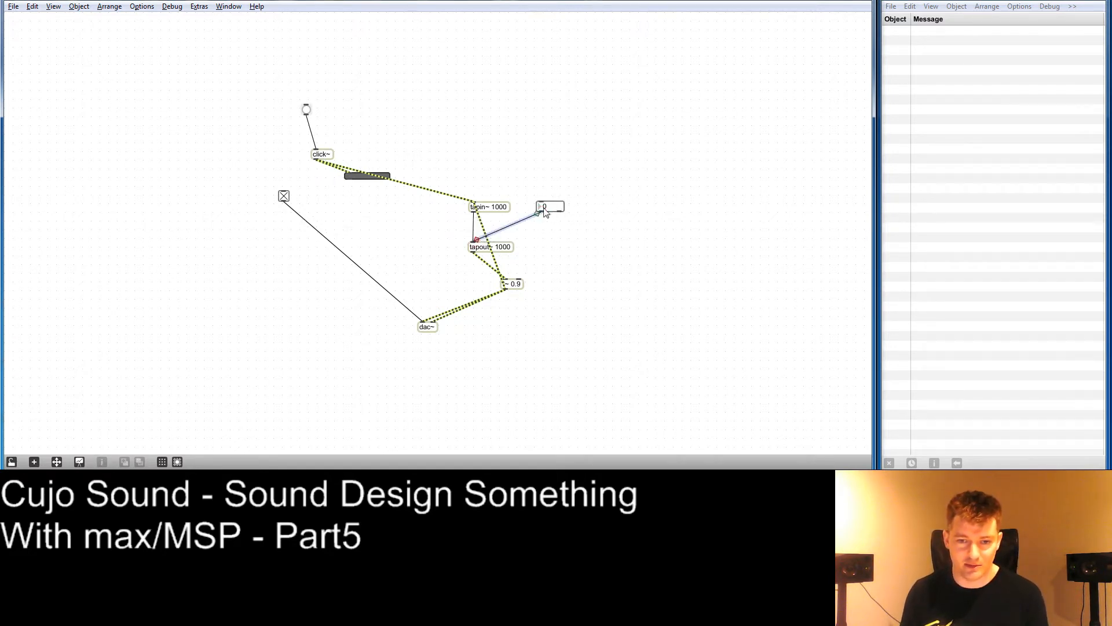
{"action": "left_click", "coordinate": [552, 210]}
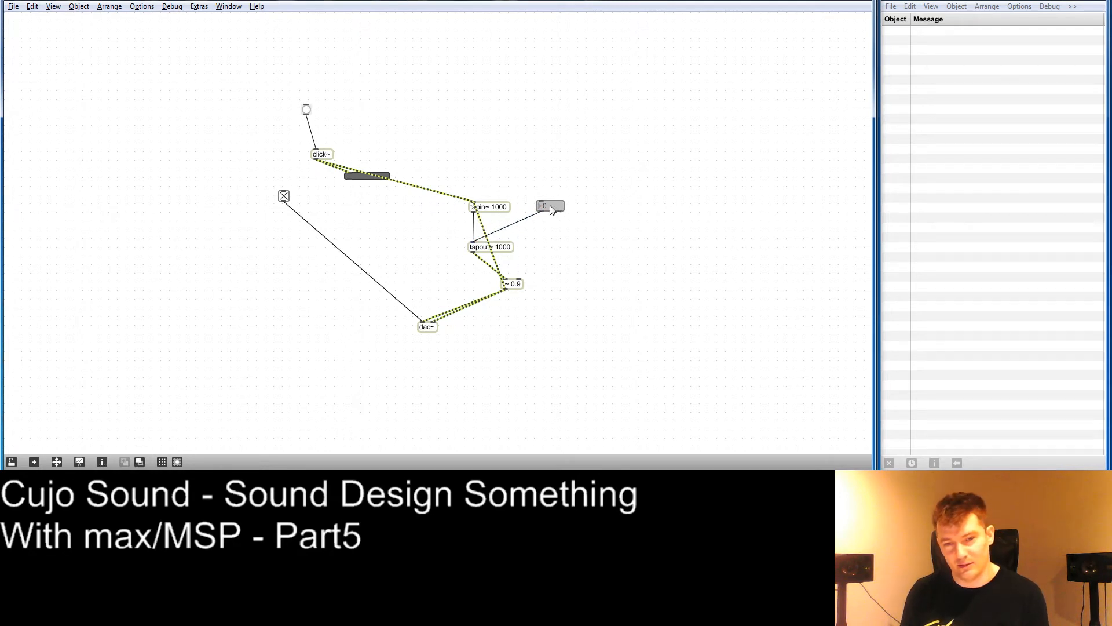
Lock the patch, trigger the bang to hear the feedback with delay times of 100 and 90, and unlock it again.
{"action": "left_click", "coordinate": [11, 462]}
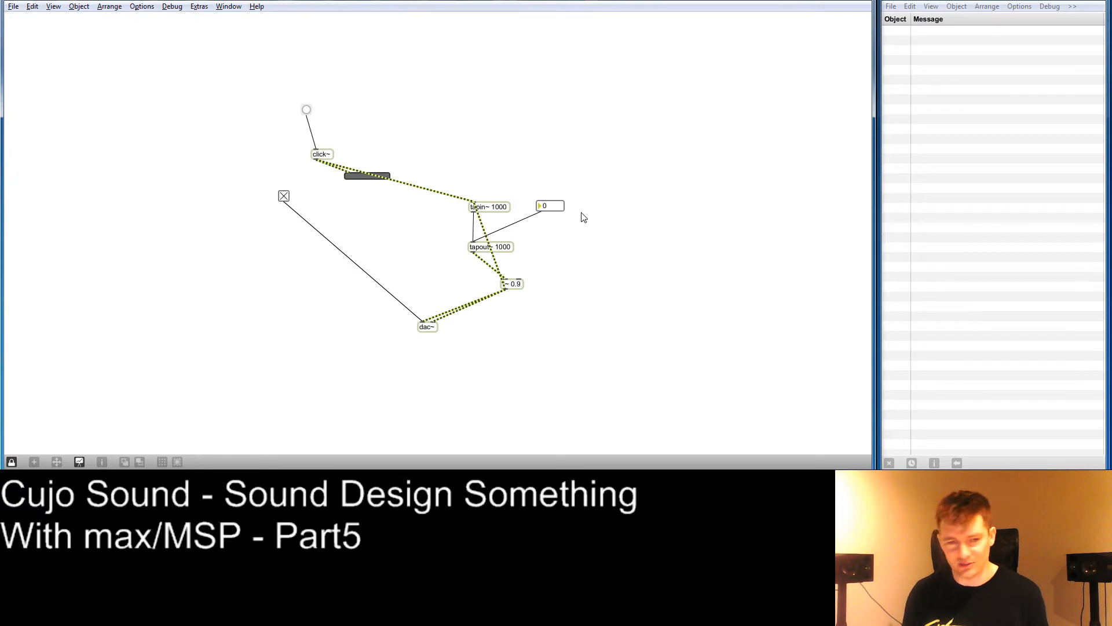
{"action": "left_click", "coordinate": [306, 110]}
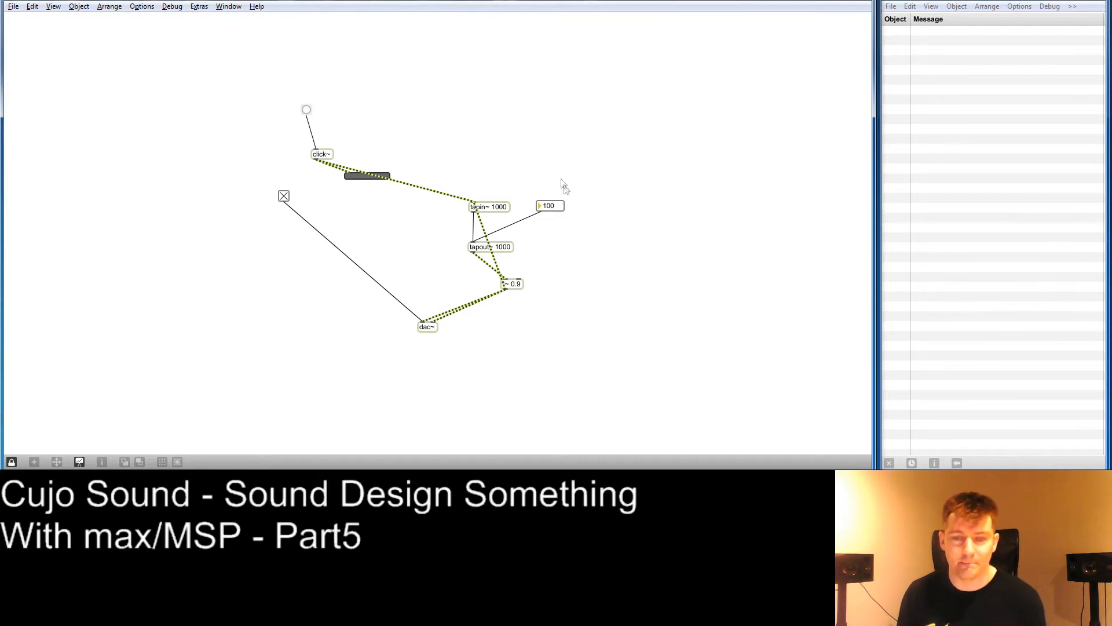
{"action": "left_click_drag", "start_coordinate": [556, 207], "coordinate": [560, 210]}
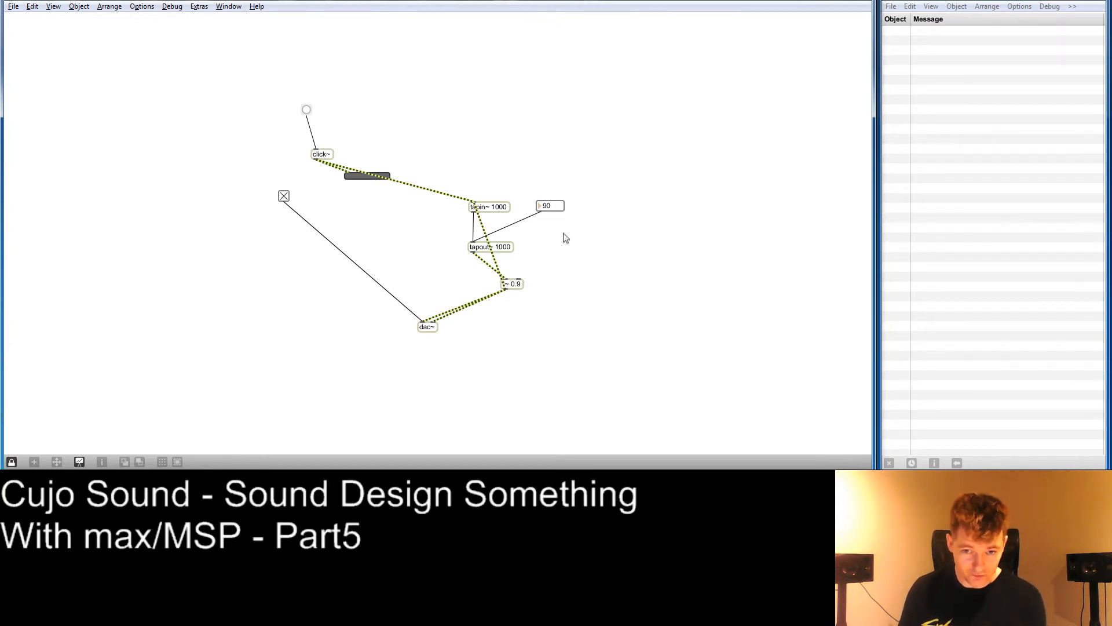
{"action": "left_click", "coordinate": [13, 461]}
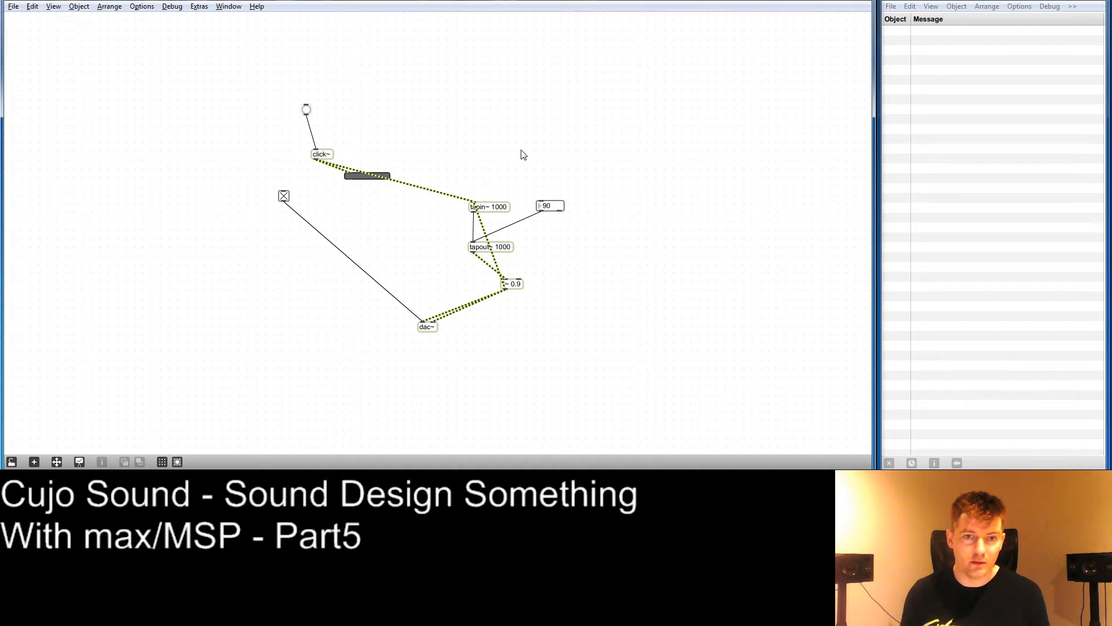
{"action": "type", "text": "nNano"}
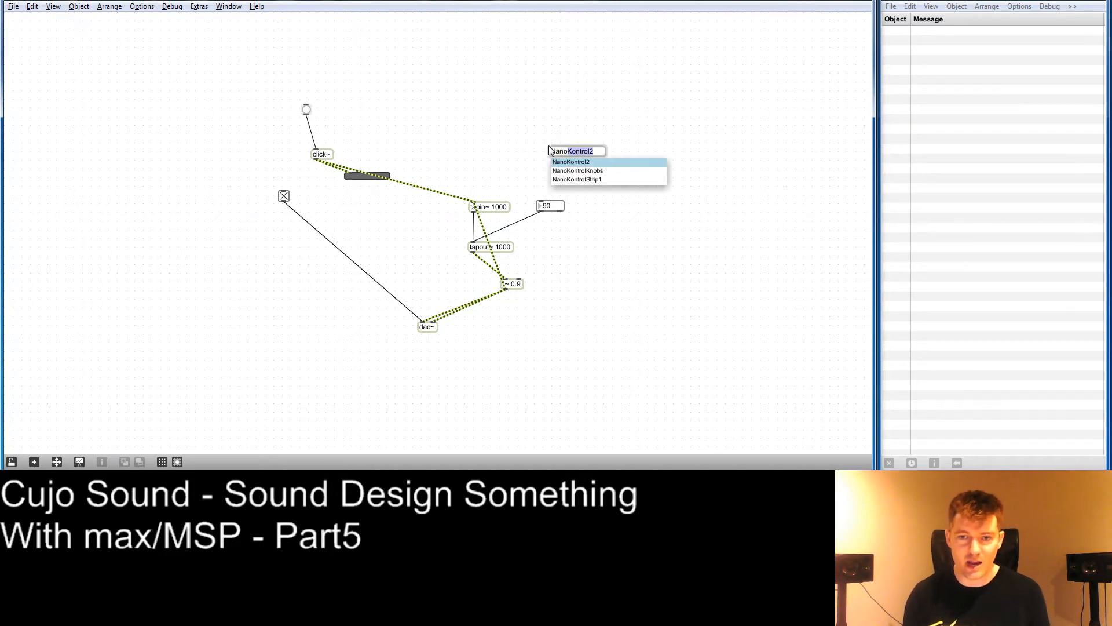
{"action": "key", "text": "Down"}
{"action": "key", "text": "Down"}
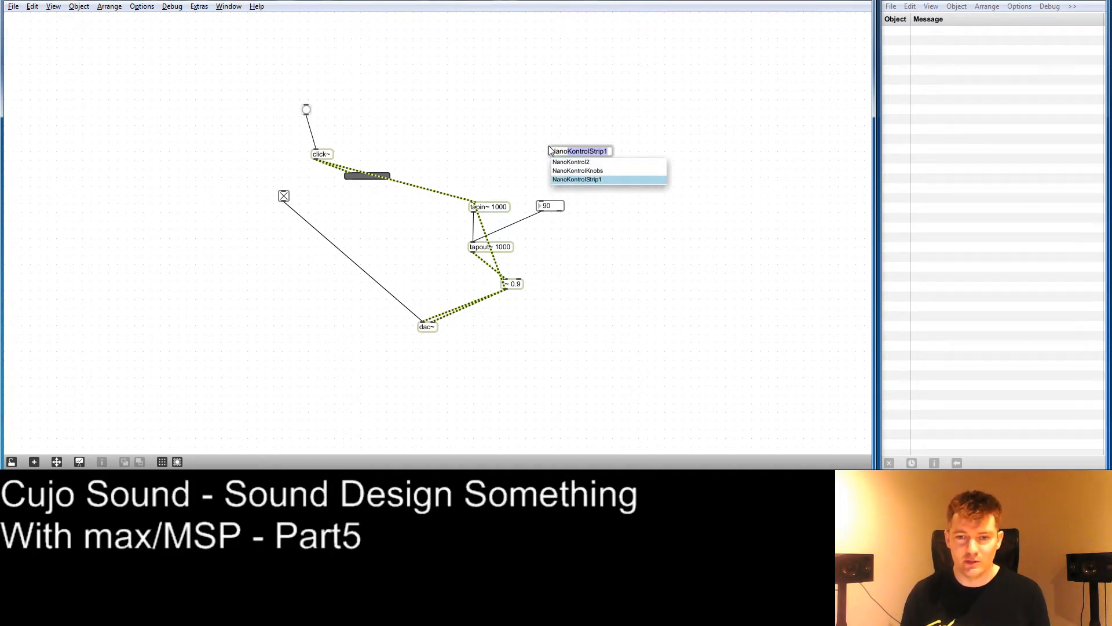
{"action": "key", "text": "Return"}
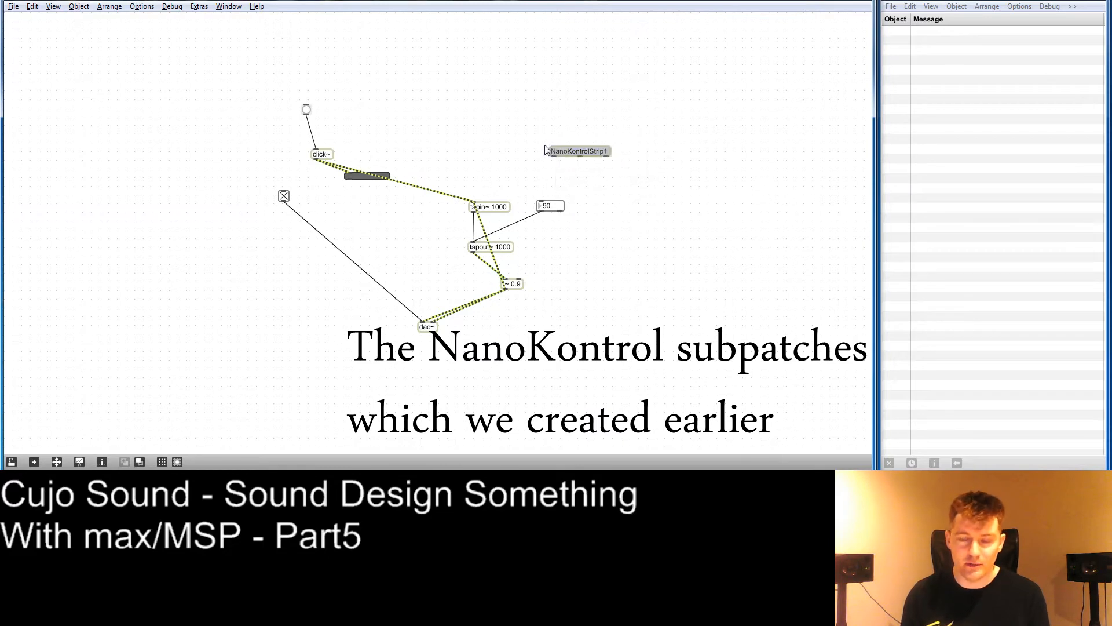
{"action": "left_click_drag", "start_coordinate": [576, 155], "coordinate": [541, 135]}
{"action": "left_click", "coordinate": [537, 100]}
{"action": "left_click", "coordinate": [548, 134]}
{"action": "key", "text": "Delete"}
Add a NanoKontrolKnobs object above the delay line and connect its first outlet to a new integer number box.
{"action": "type", "text": "n"}
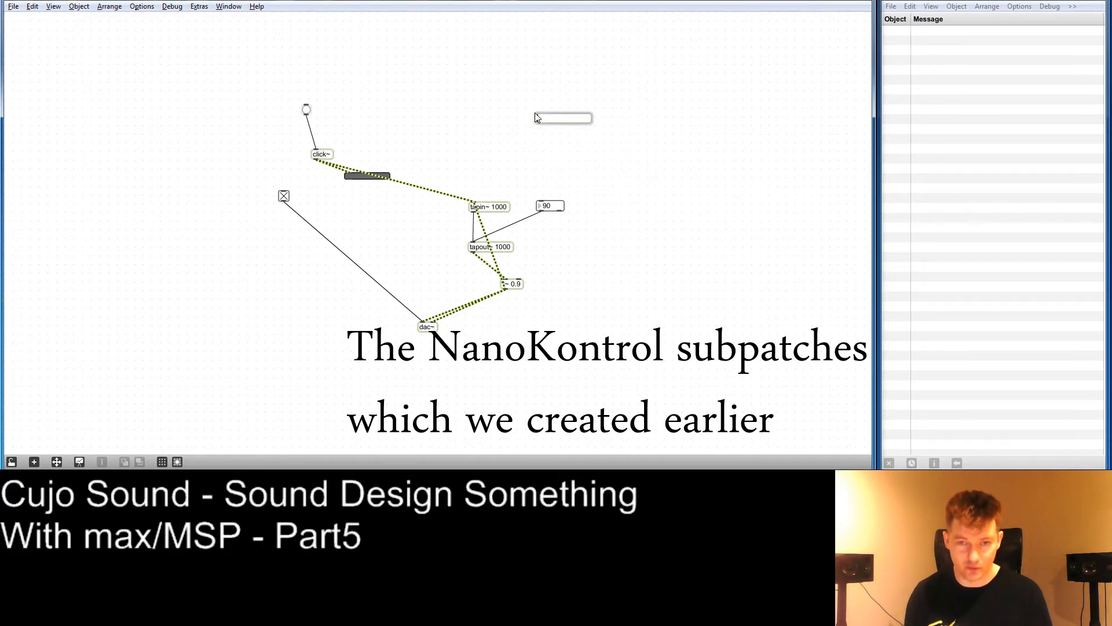
{"action": "type", "text": "NanoKontrol2"}
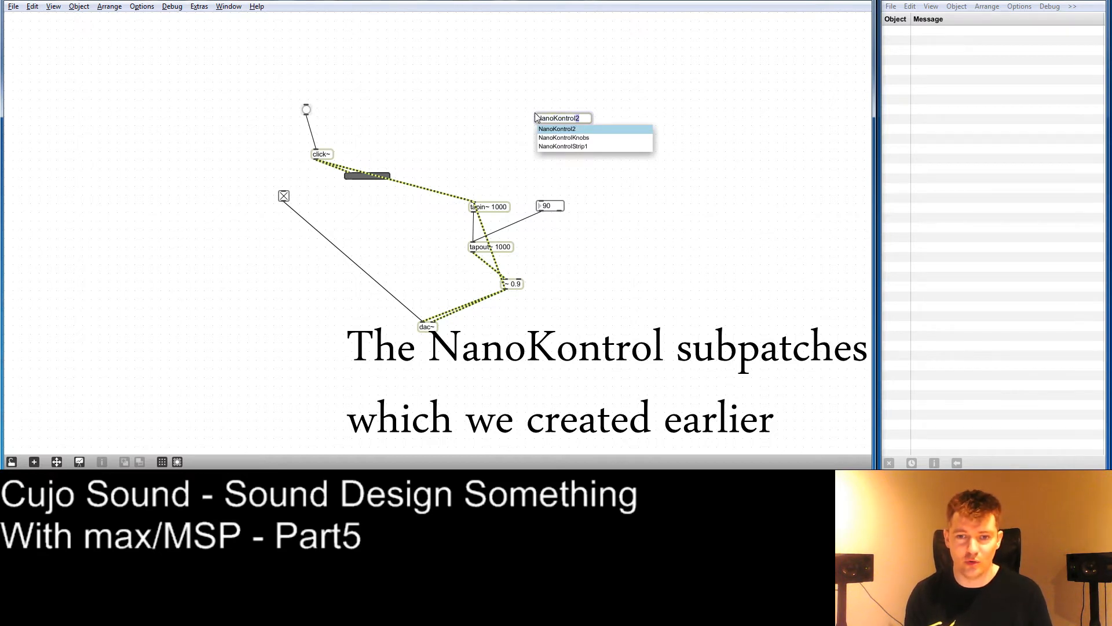
{"action": "key", "text": "Down"}
{"action": "key", "text": "Return"}
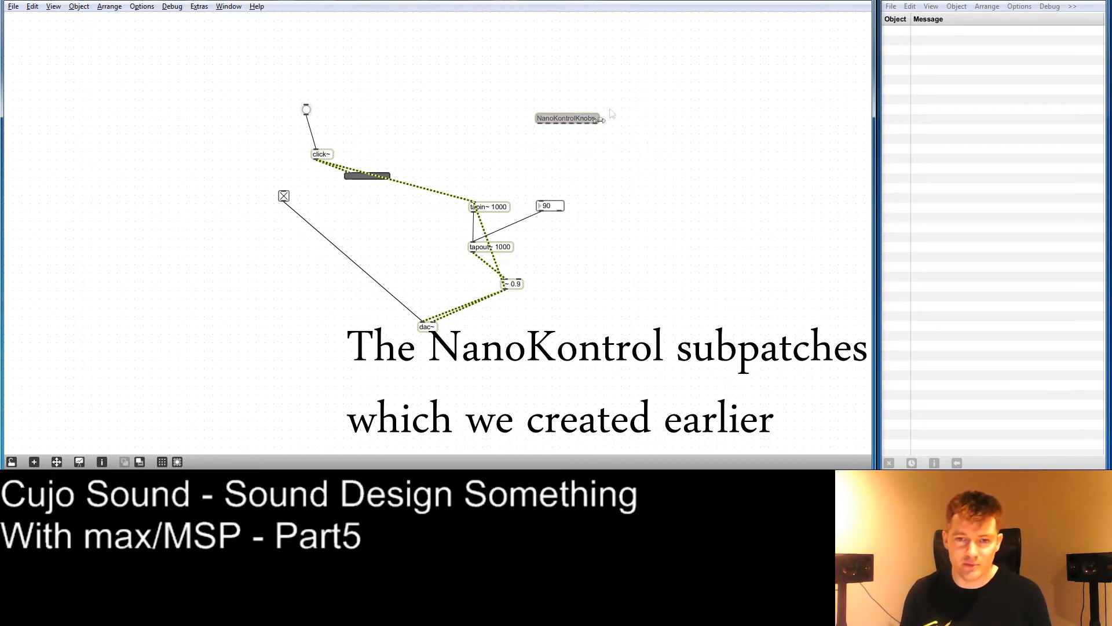
{"action": "left_click_drag", "start_coordinate": [560, 124], "coordinate": [534, 164]}
{"action": "key", "text": "i"}
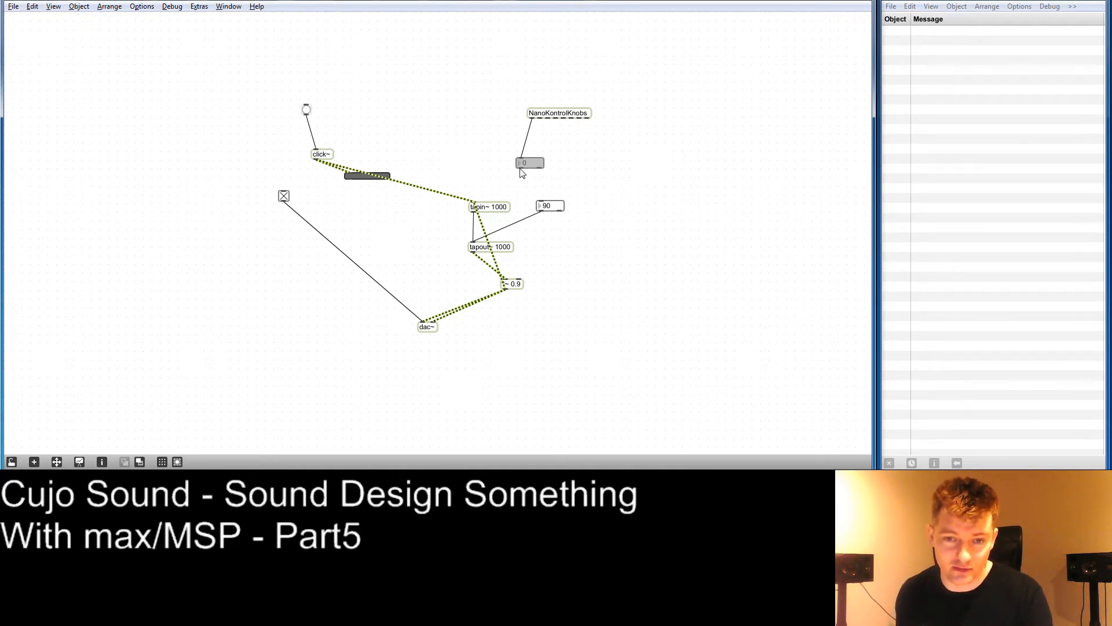
Delete the number box feeding tapout~ and connect NanoKontrolKnobs' first outlet directly to tapout~'s inlet.
{"action": "left_click_drag", "start_coordinate": [523, 169], "coordinate": [540, 202]}
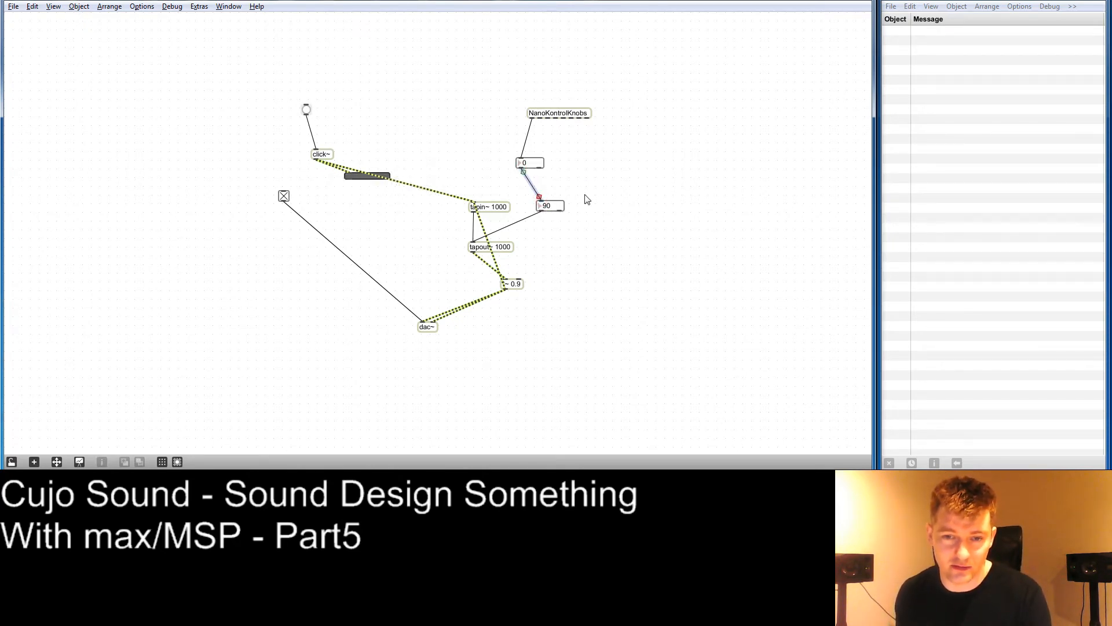
{"action": "left_click", "coordinate": [550, 207]}
{"action": "key", "text": "Delete"}
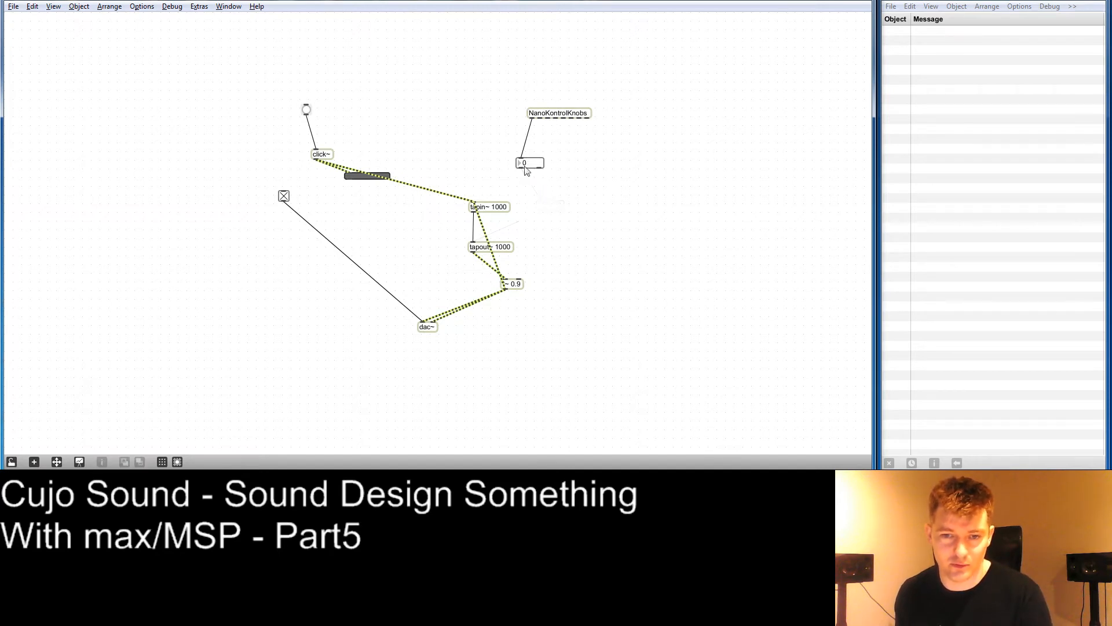
{"action": "left_click_drag", "start_coordinate": [524, 168], "coordinate": [549, 181]}
{"action": "left_click_drag", "start_coordinate": [529, 115], "coordinate": [475, 243]}
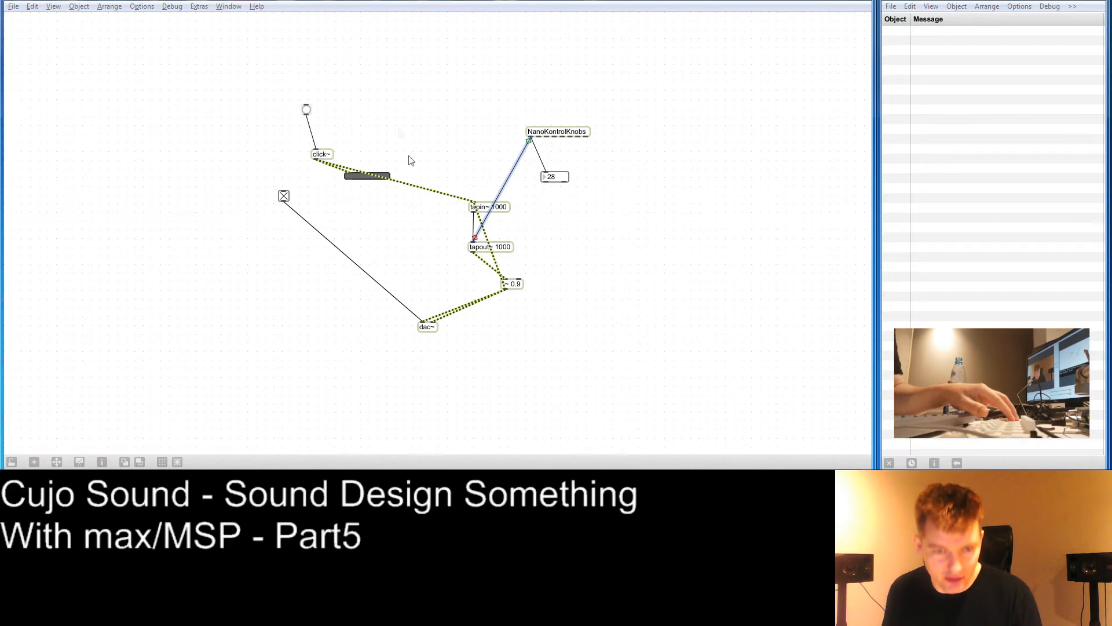
{"action": "left_click", "coordinate": [403, 114]}
{"action": "type", "text": "nNano"}
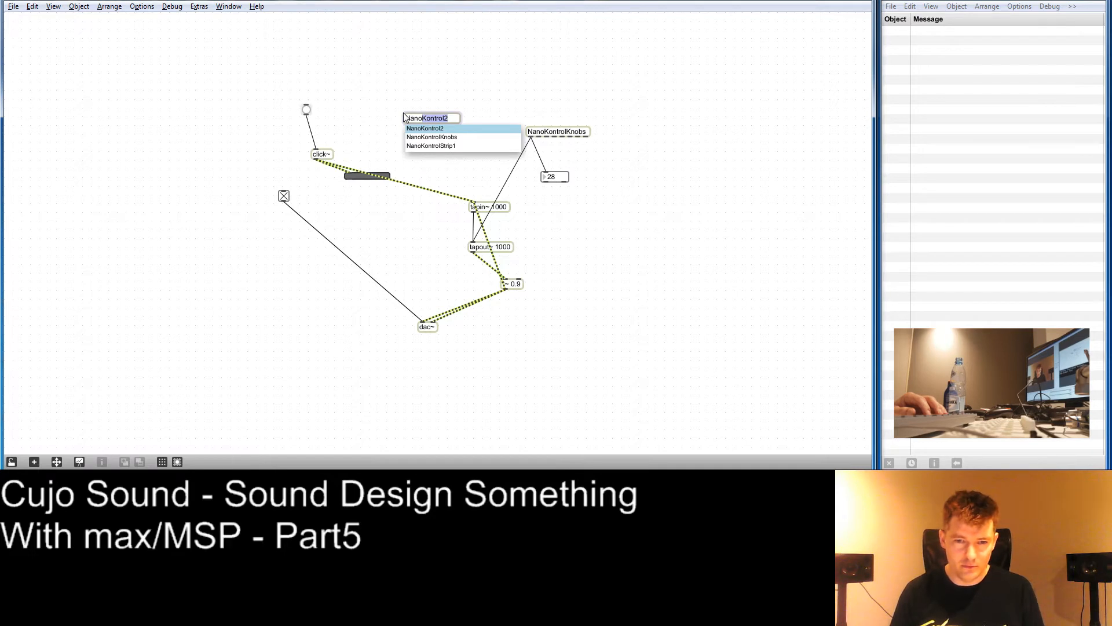
{"action": "key", "text": "Down"}
{"action": "key", "text": "Return"}
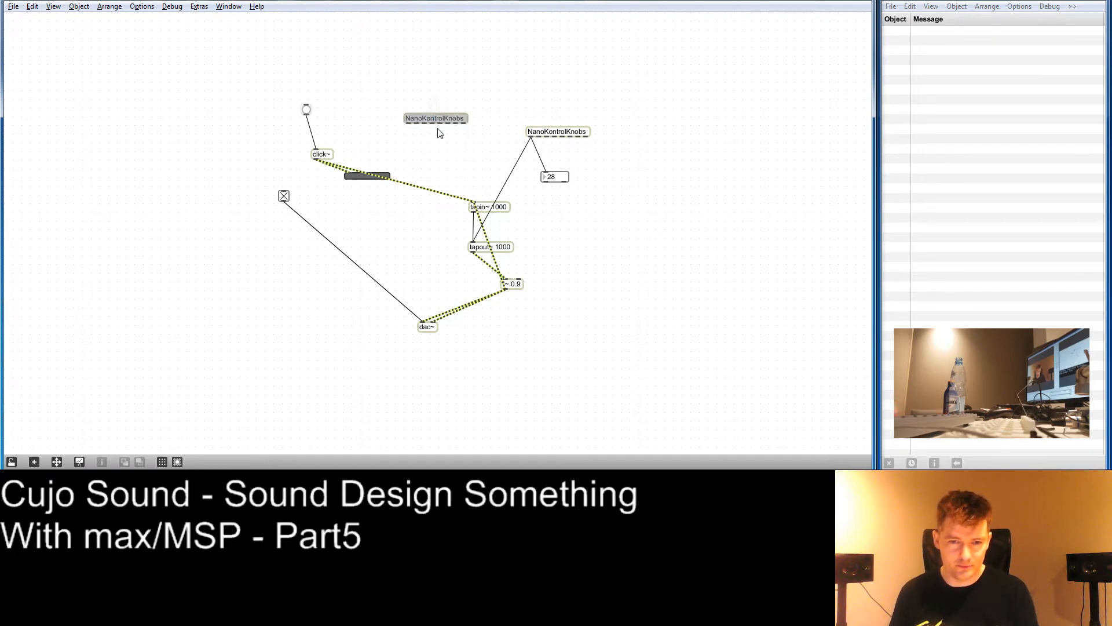
{"action": "key", "text": "Delete"}
{"action": "key", "text": "n"}
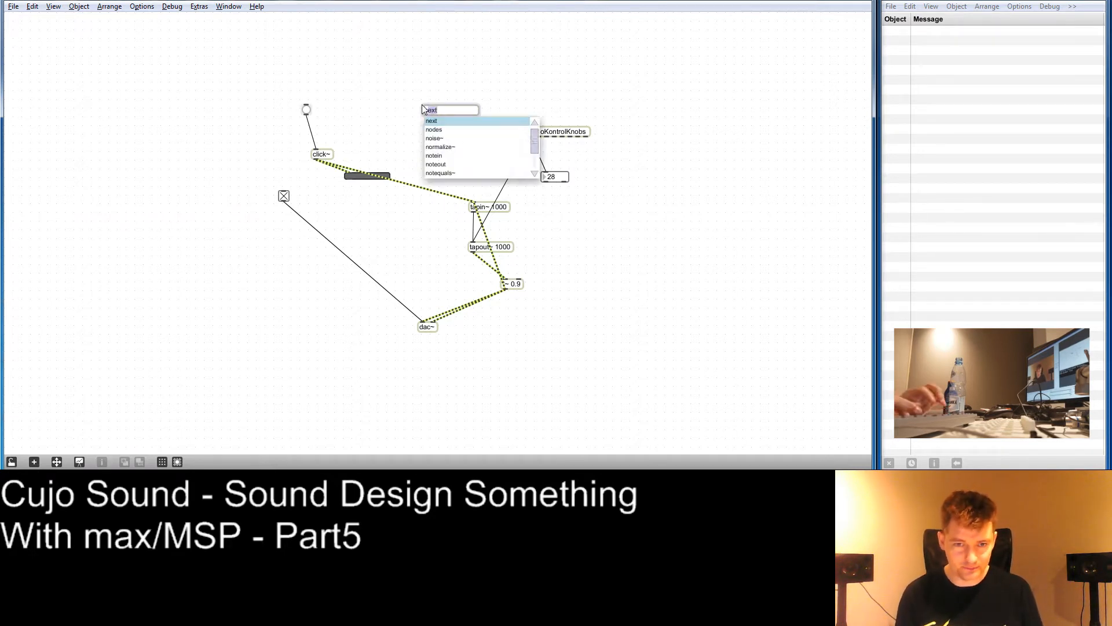
{"action": "type", "text": "NanoKontrol2"}
{"action": "key", "text": "Return"}
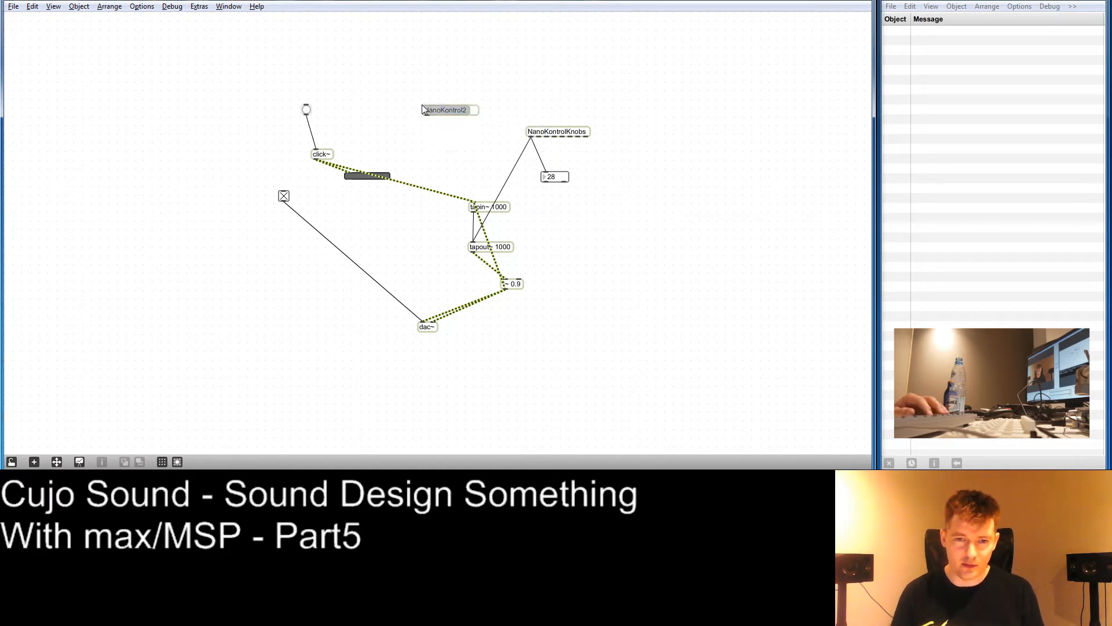
{"action": "key", "text": "Delete"}
Add a NanoKontrolStrip1 object and place it up and to the right of the bang button.
{"action": "type", "text": "nan"}
{"action": "key", "text": "BackSpace"}
{"action": "key", "text": "BackSpace"}
{"action": "key", "text": "BackSpace"}
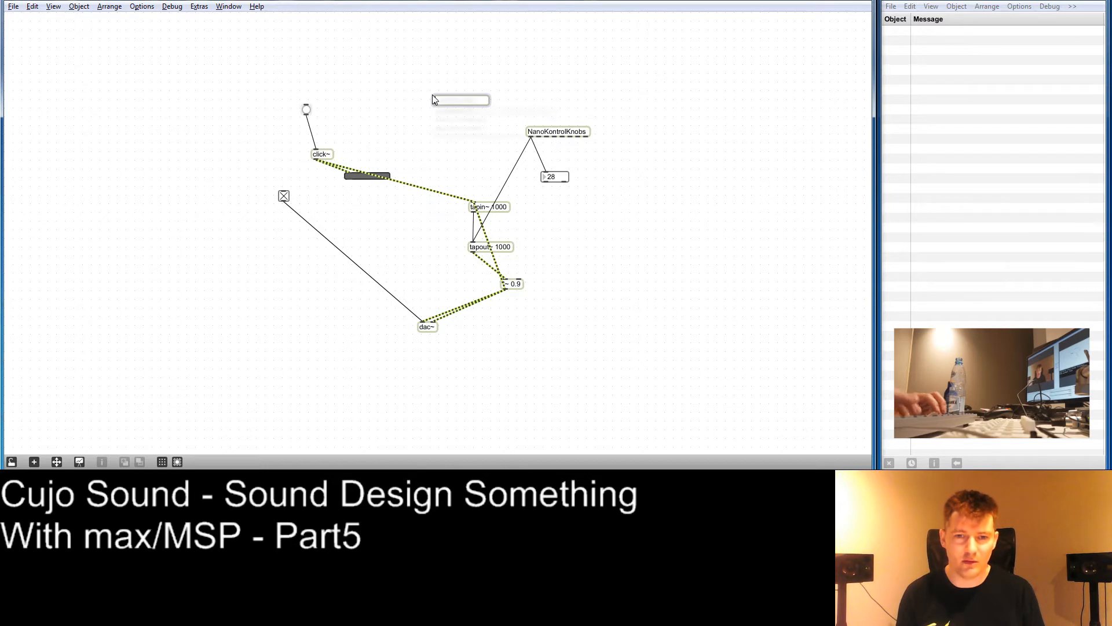
{"action": "type", "text": "NanoKontrolStrip1"}
{"action": "left_click", "coordinate": [457, 128]}
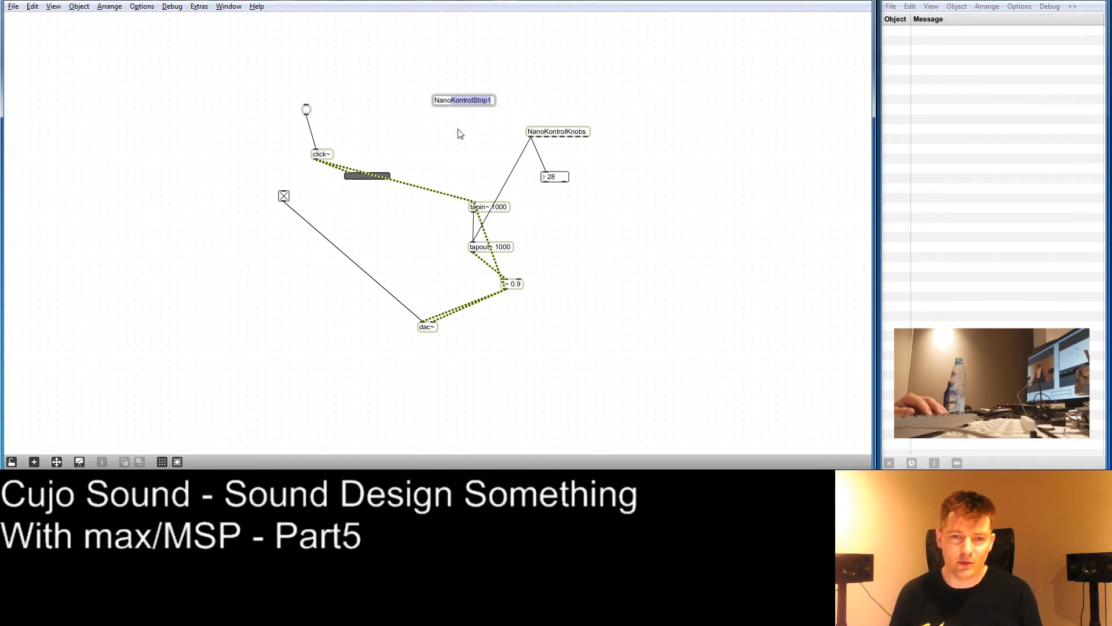
{"action": "left_click", "coordinate": [454, 131]}
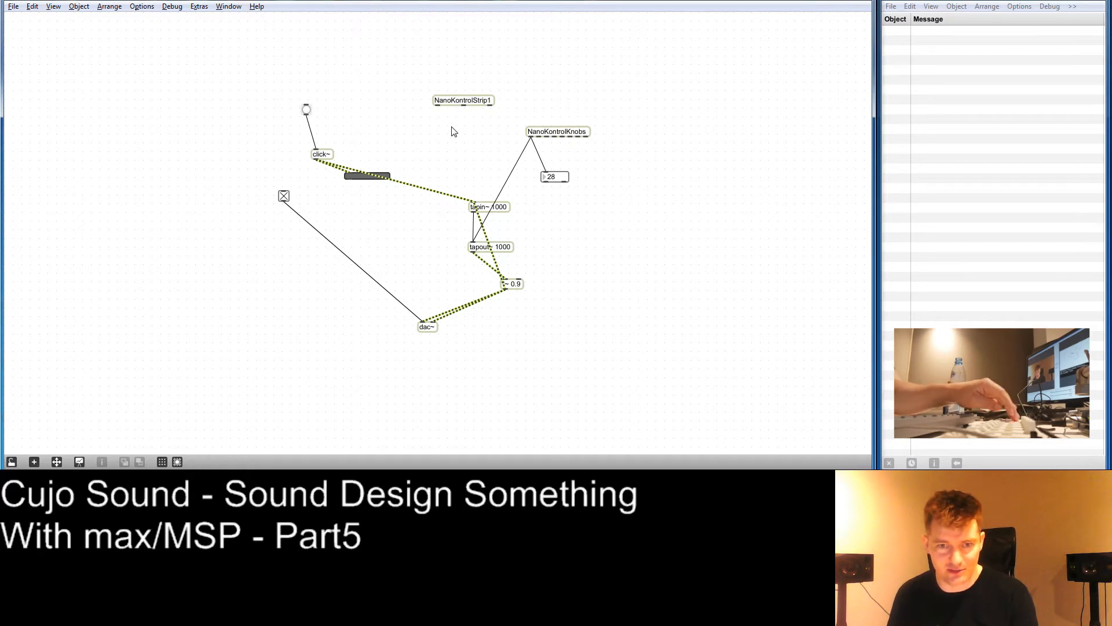
{"action": "left_click_drag", "start_coordinate": [452, 102], "coordinate": [415, 89]}
Connect NanoKontrolStrip1's first outlet to a new integer number box placed just below and to the left of it.
{"action": "key", "text": "n"}
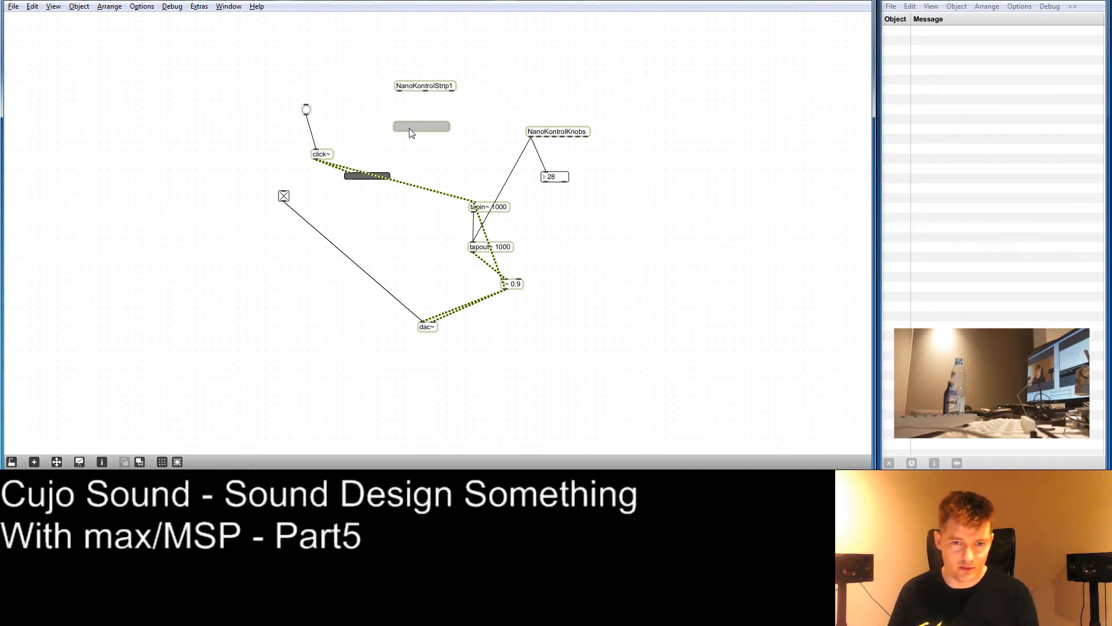
{"action": "key", "text": "Delete"}
{"action": "key", "text": "i"}
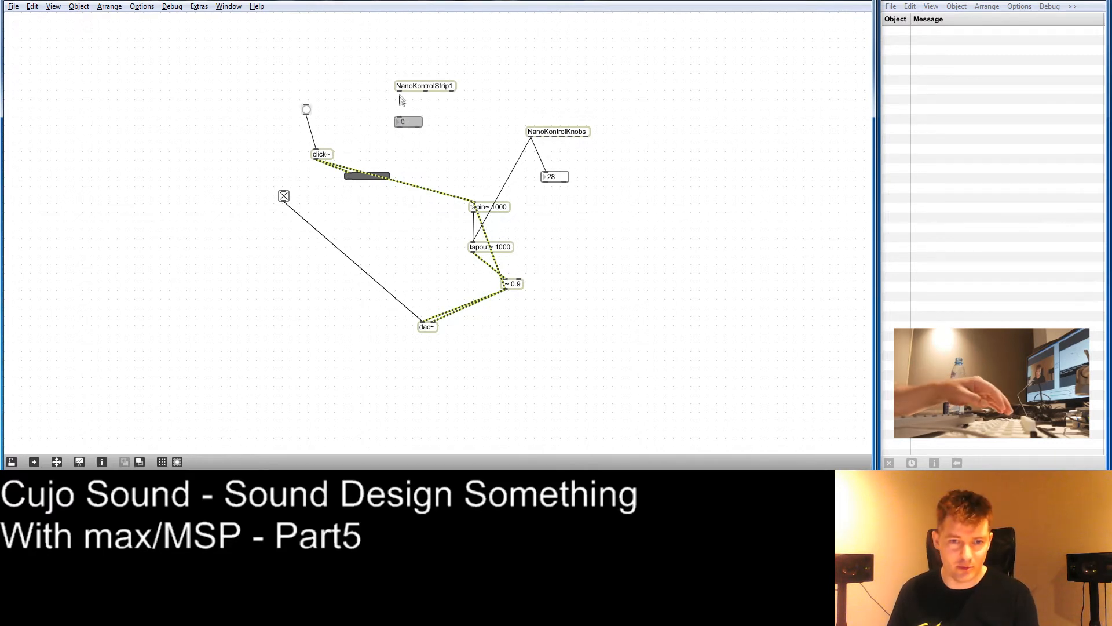
{"action": "left_click_drag", "start_coordinate": [399, 91], "coordinate": [399, 118]}
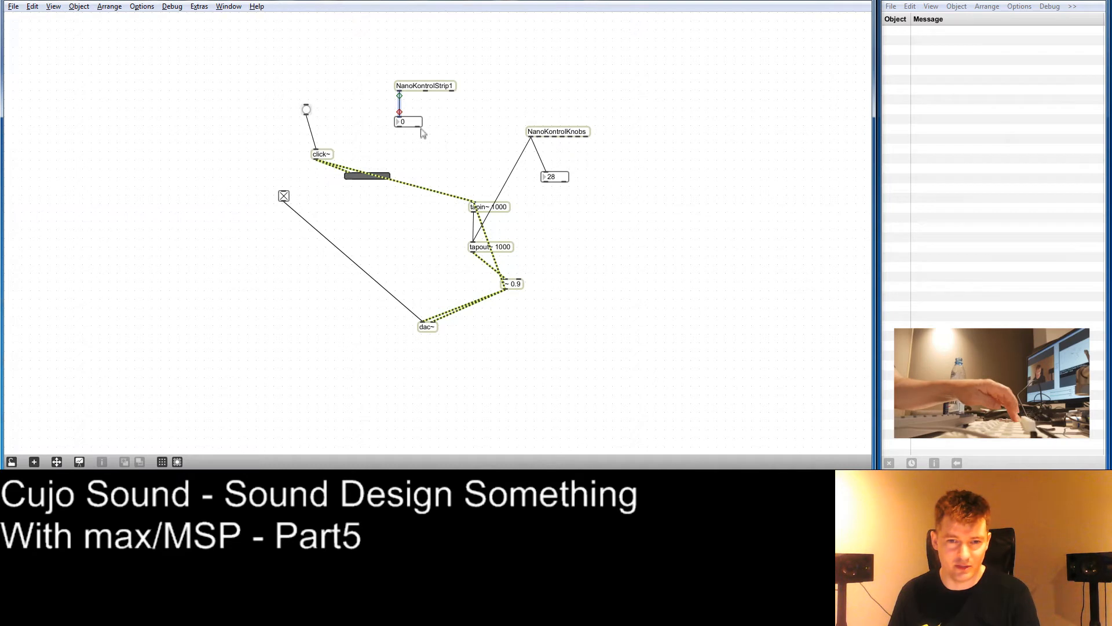
{"action": "left_click_drag", "start_coordinate": [412, 123], "coordinate": [445, 125]}
{"action": "left_click", "coordinate": [394, 117]}
{"action": "key", "text": "n"}
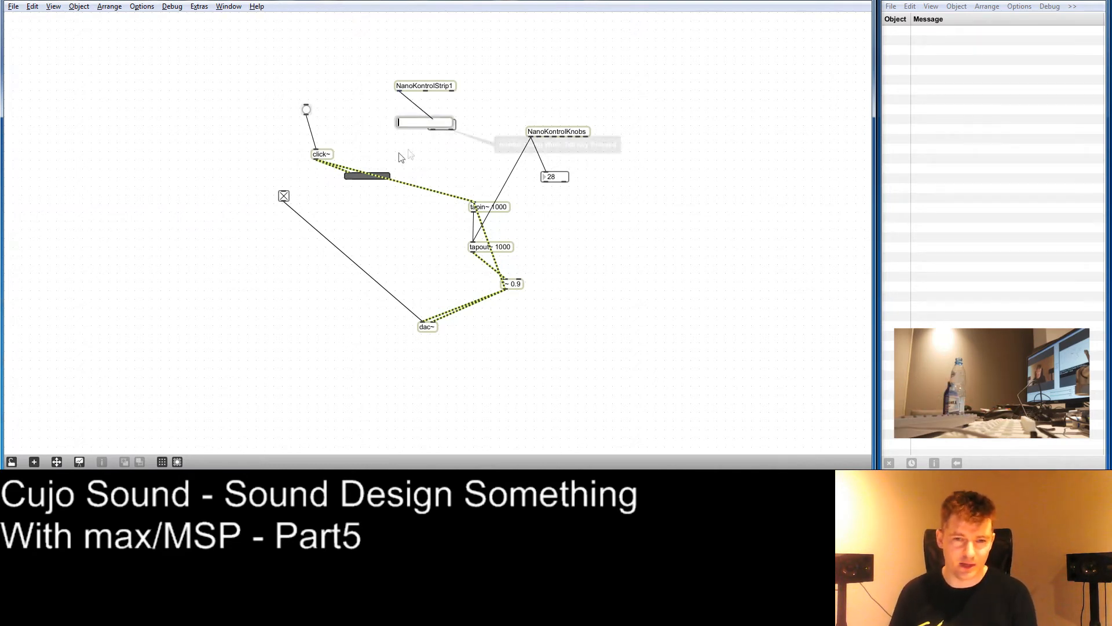
{"action": "left_click_drag", "start_coordinate": [397, 121], "coordinate": [351, 118]}
{"action": "key", "text": "Delete"}
{"action": "left_click_drag", "start_coordinate": [432, 124], "coordinate": [372, 111]}
Add a sel 127 object below NanoKontrolStrip1, feed it from the strip's first outlet, and connect its first outlet to the bang button.
{"action": "left_click", "coordinate": [412, 128]}
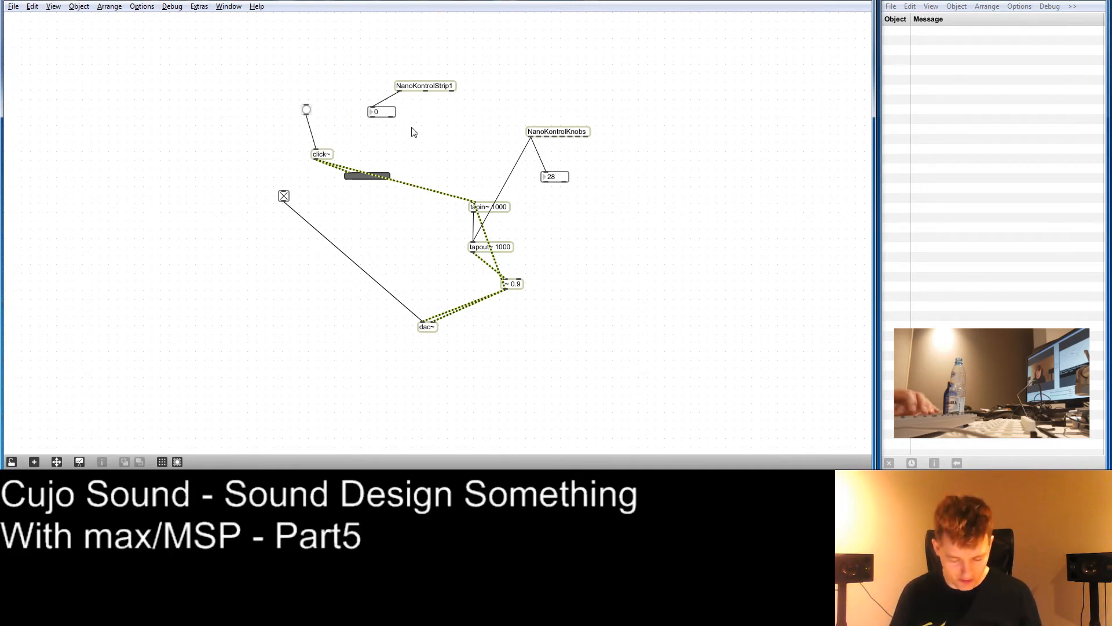
{"action": "type", "text": "ns"}
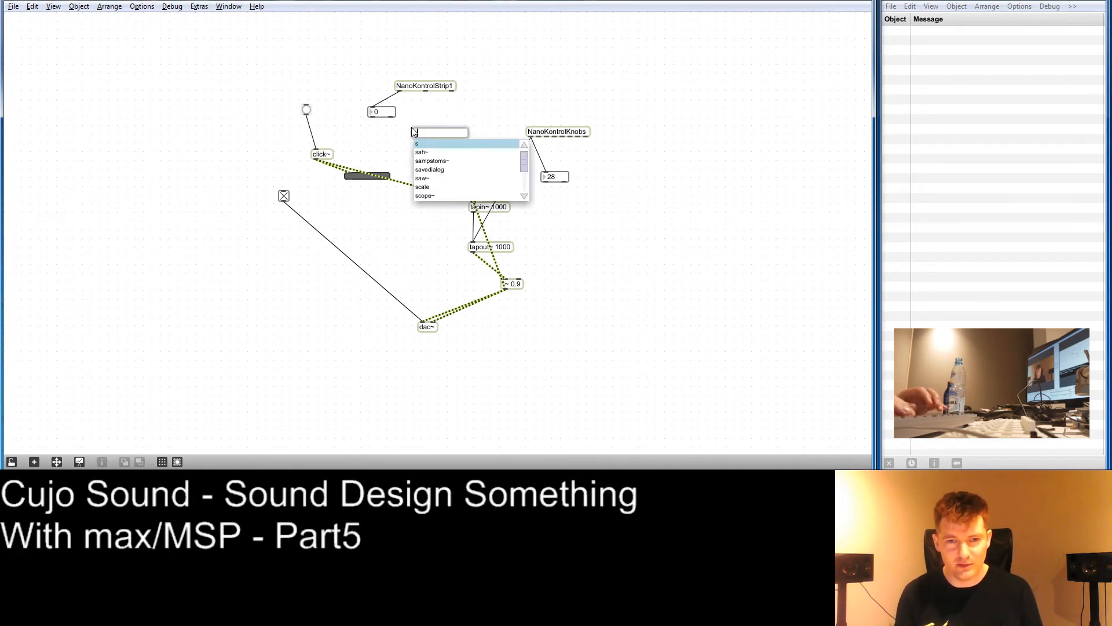
{"action": "type", "text": "el 127"}
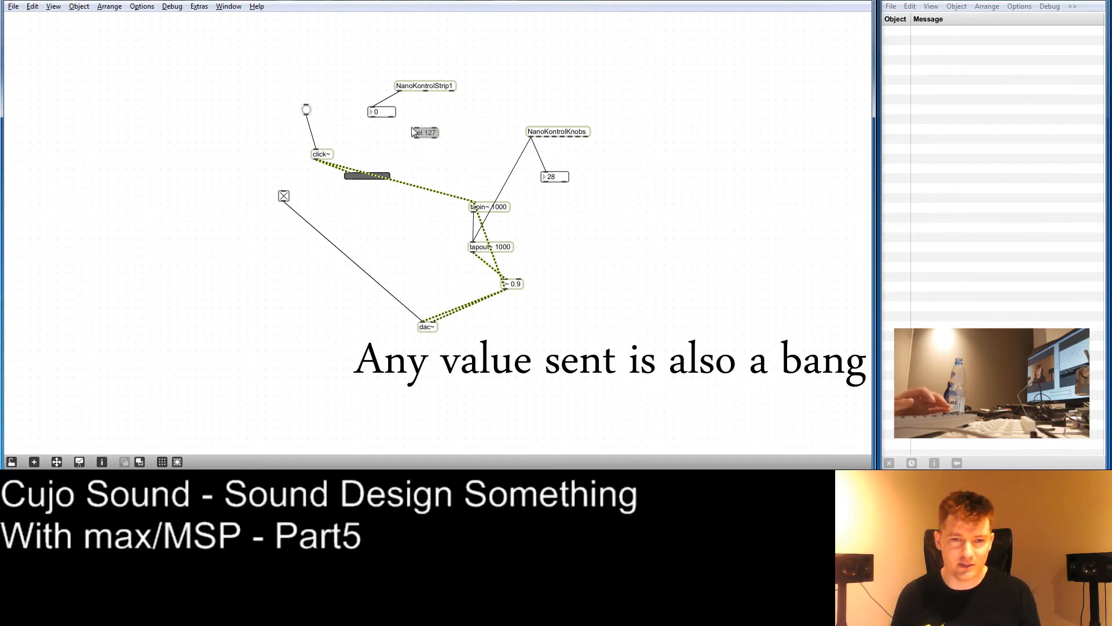
{"action": "left_click", "coordinate": [414, 99]}
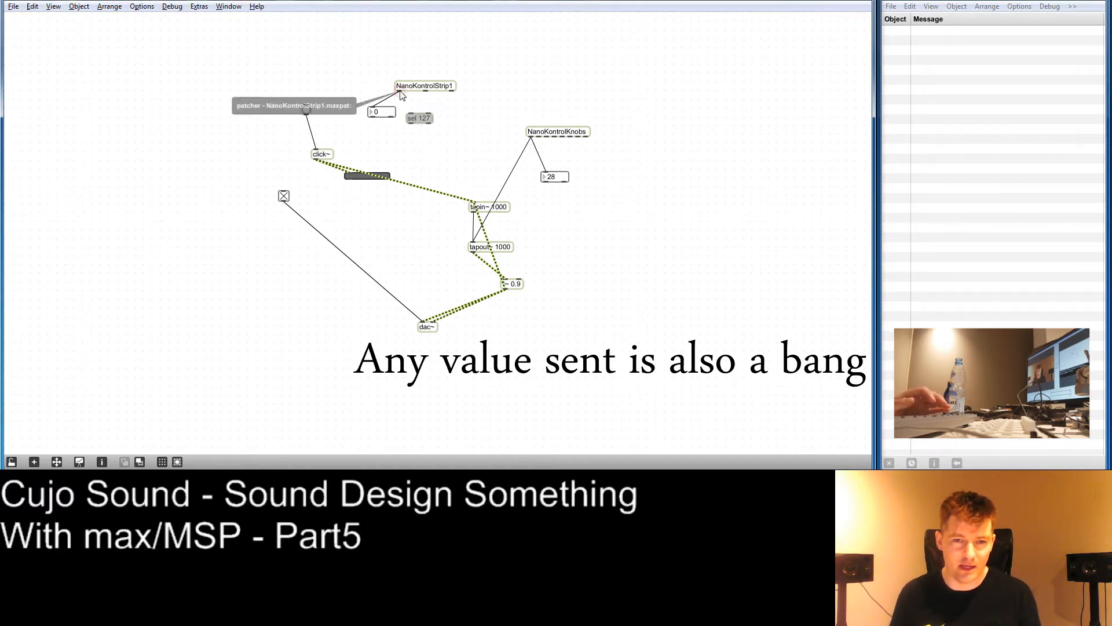
{"action": "left_click_drag", "start_coordinate": [400, 92], "coordinate": [309, 106]}
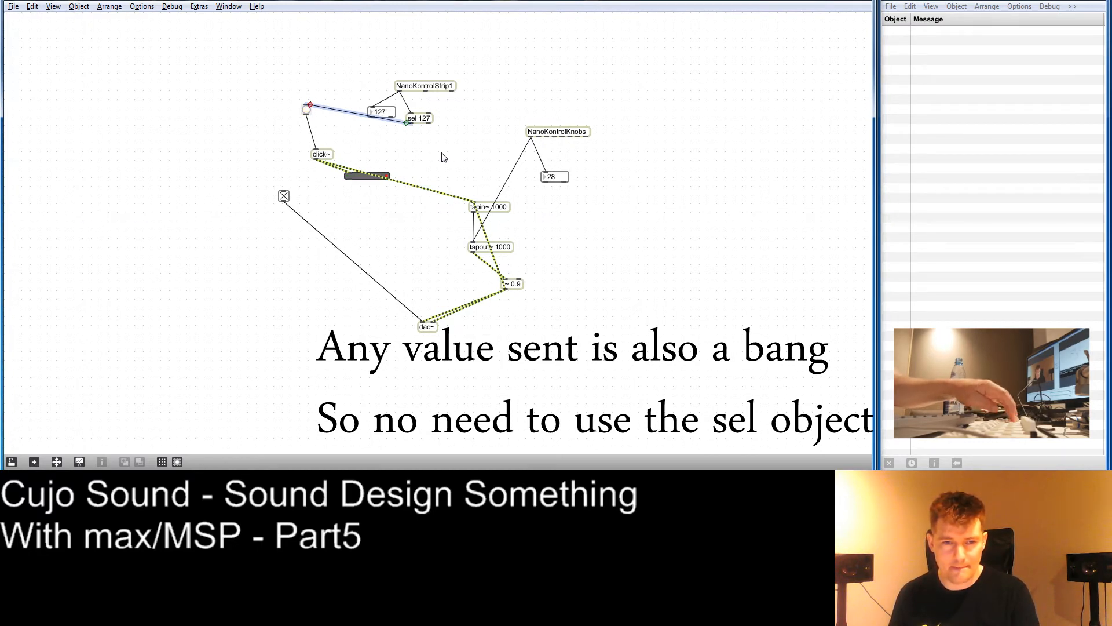
Move the strip's number box up and to the left, and replace sel 127 with a direct connection from NanoKontrolStrip1's first outlet to the bang button.
{"action": "left_click_drag", "start_coordinate": [387, 113], "coordinate": [359, 82]}
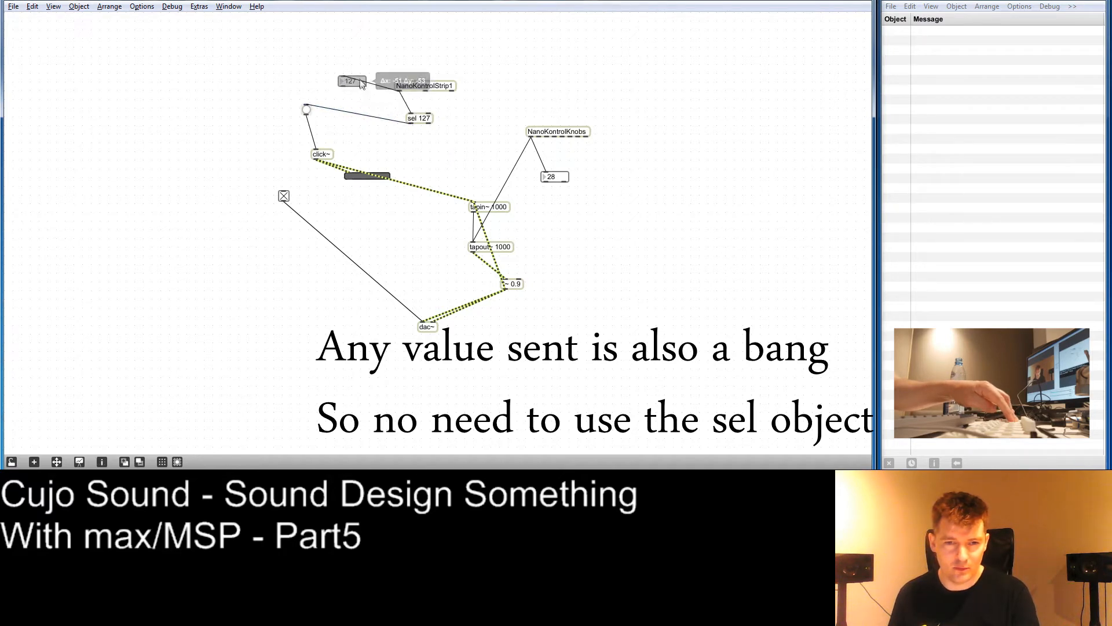
{"action": "left_click_drag", "start_coordinate": [421, 124], "coordinate": [308, 106]}
{"action": "key", "text": "Delete"}
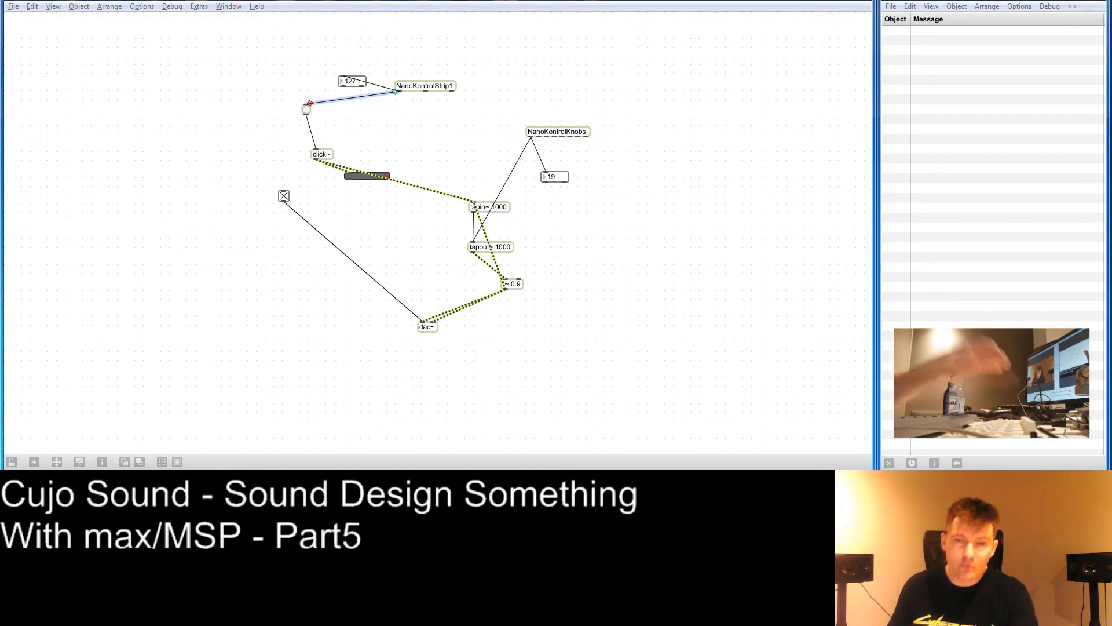
Set the argument of the feedback multiplier below tapout~ to 0.999999.
{"action": "double_click", "coordinate": [515, 284]}
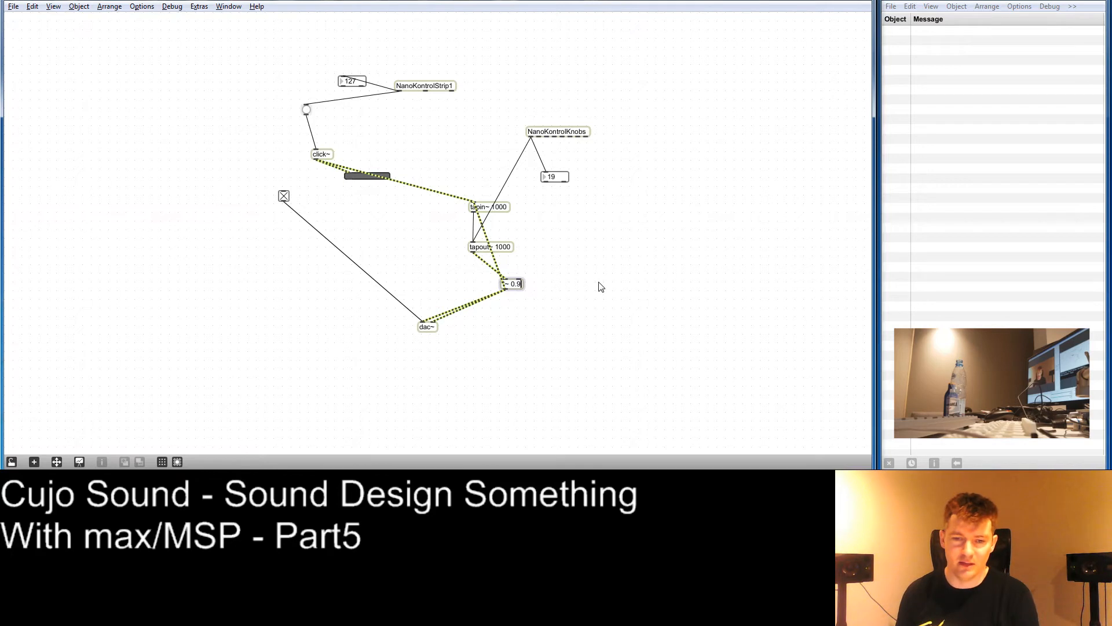
{"action": "key", "text": "Return"}
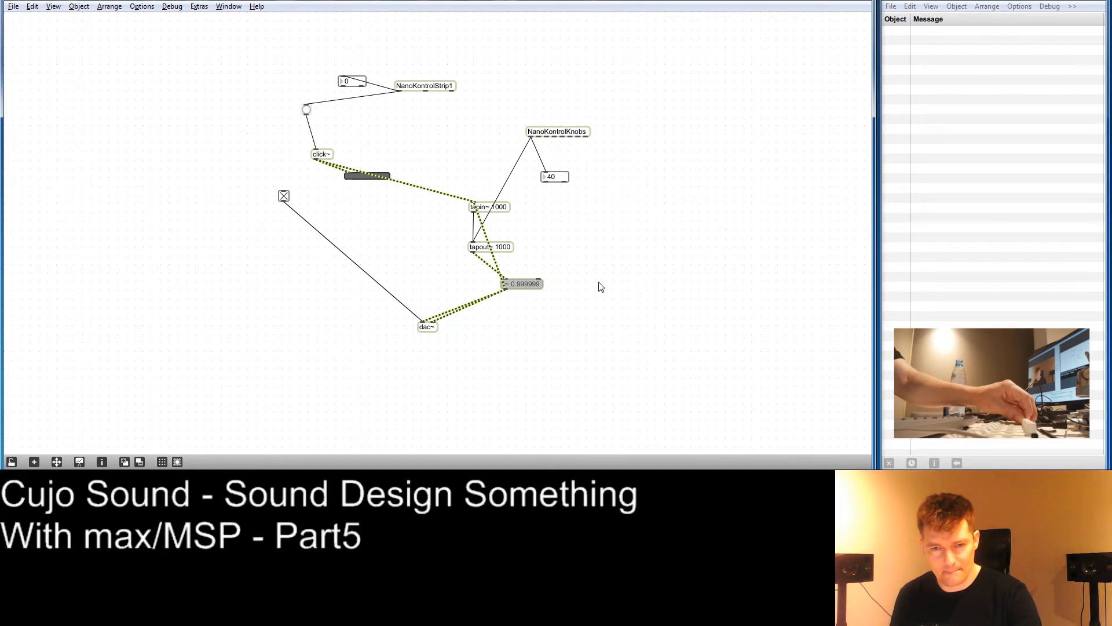
Set the argument of the feedback multiplier below tapout~ to 0.95.
{"action": "left_click", "coordinate": [526, 284]}
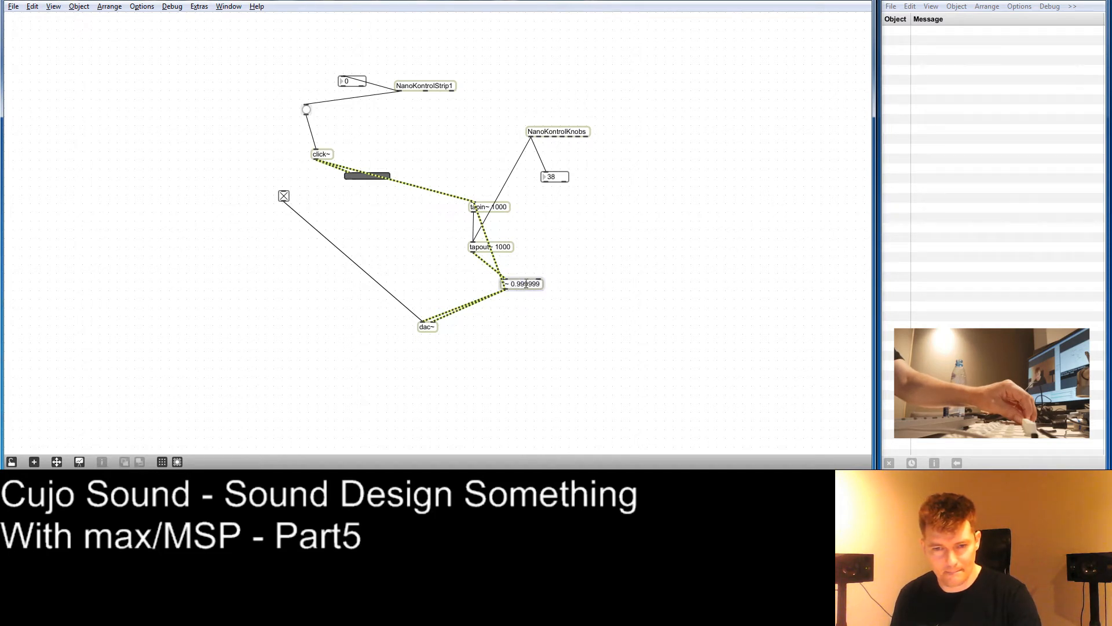
{"action": "double_click", "coordinate": [526, 284]}
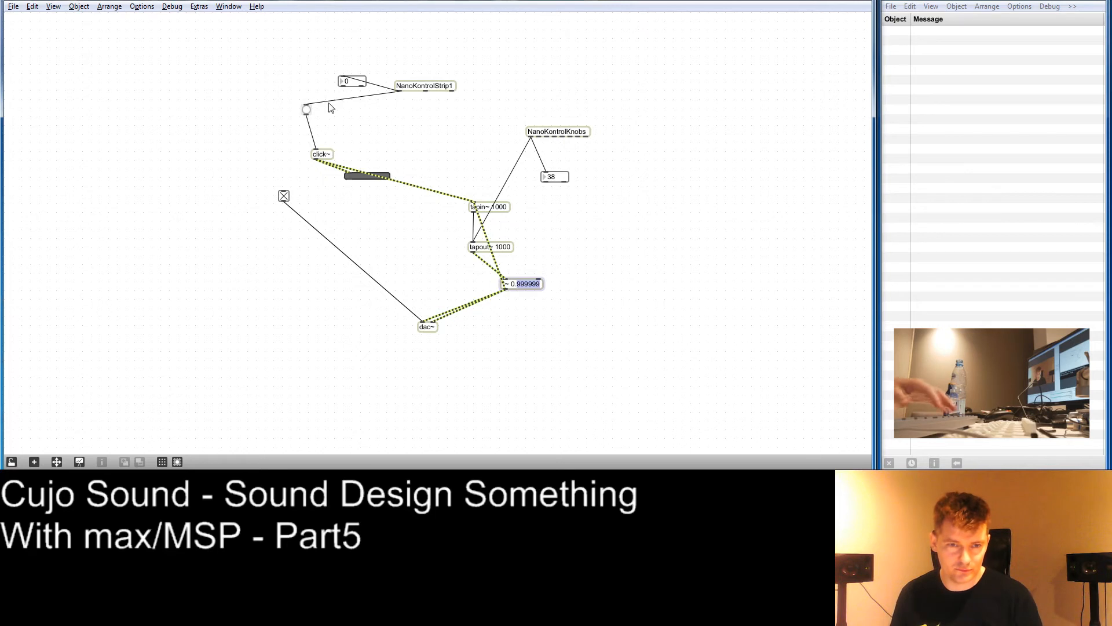
{"action": "left_click", "coordinate": [504, 281]}
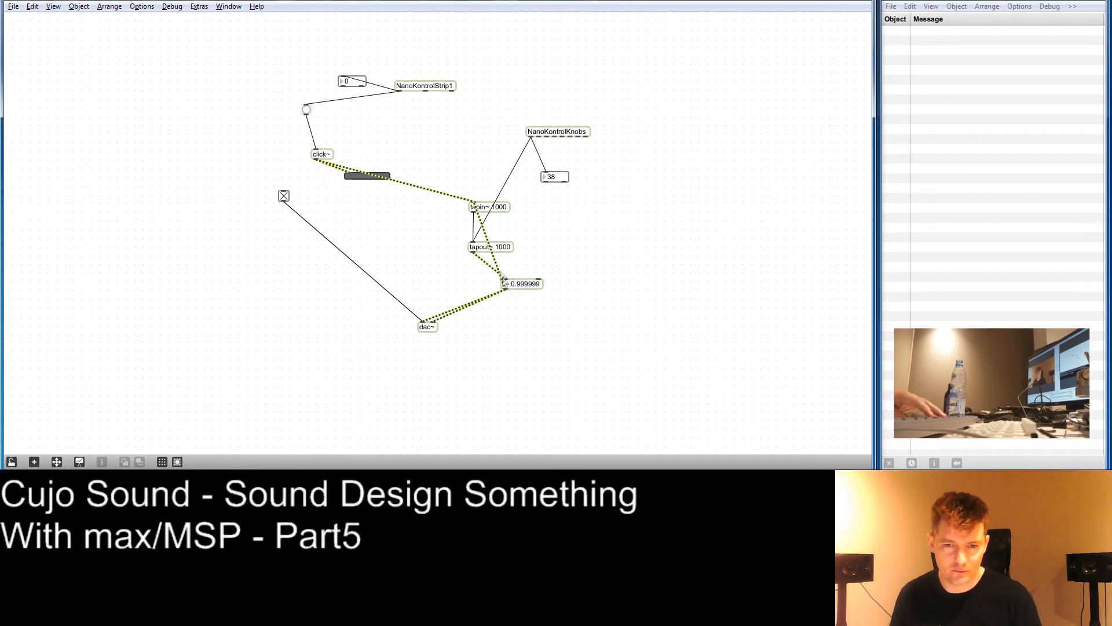
{"action": "left_click", "coordinate": [524, 283]}
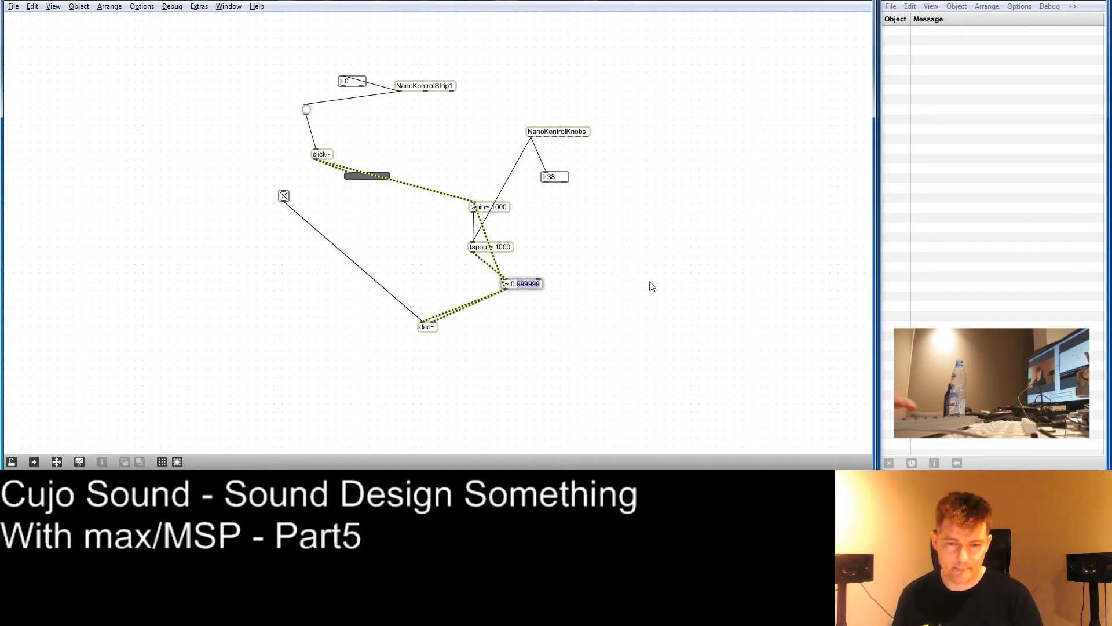
{"action": "type", "text": "0."}
{"action": "left_click", "coordinate": [514, 284]}
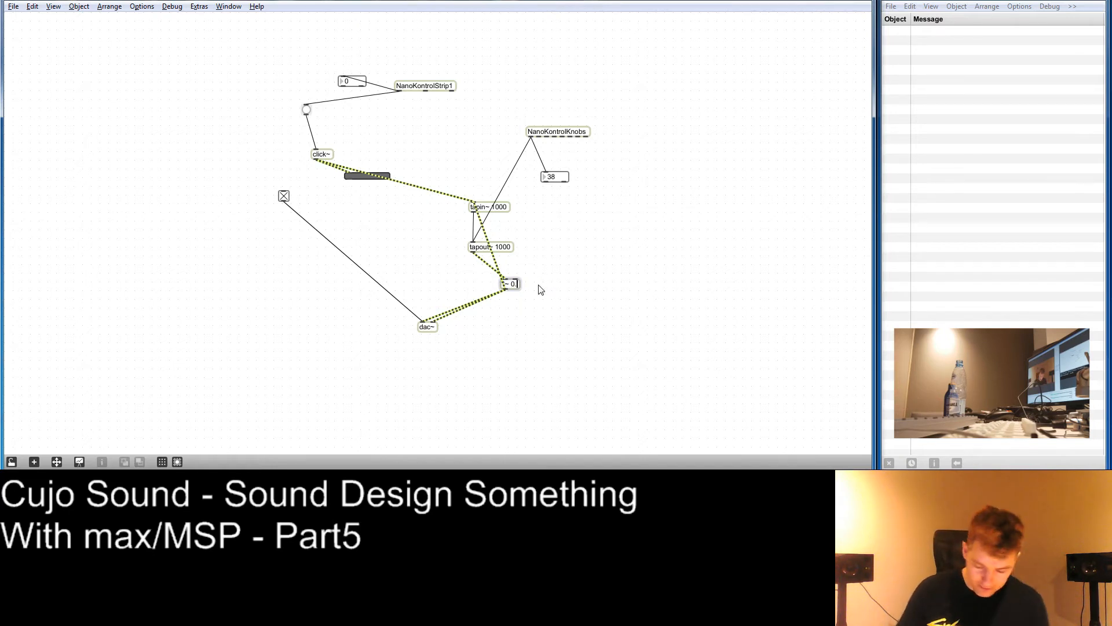
{"action": "type", "text": "95"}
{"action": "key", "text": "Return"}
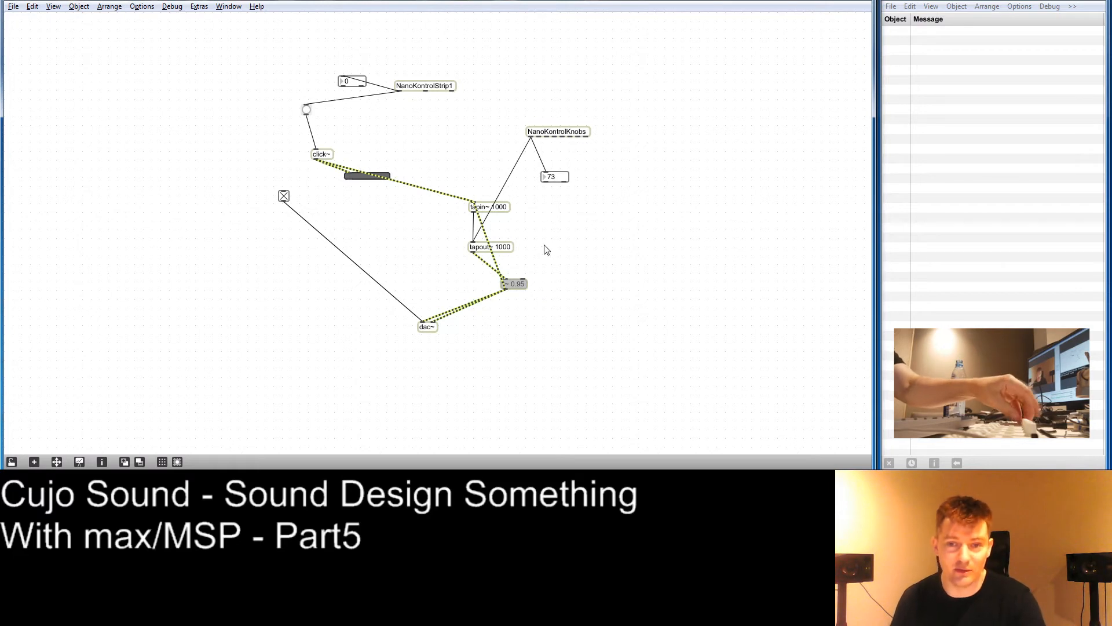
Add a random 100 object to the right of the delay line and connect its outlet to a new integer number box below it.
{"action": "left_click", "coordinate": [624, 196]}
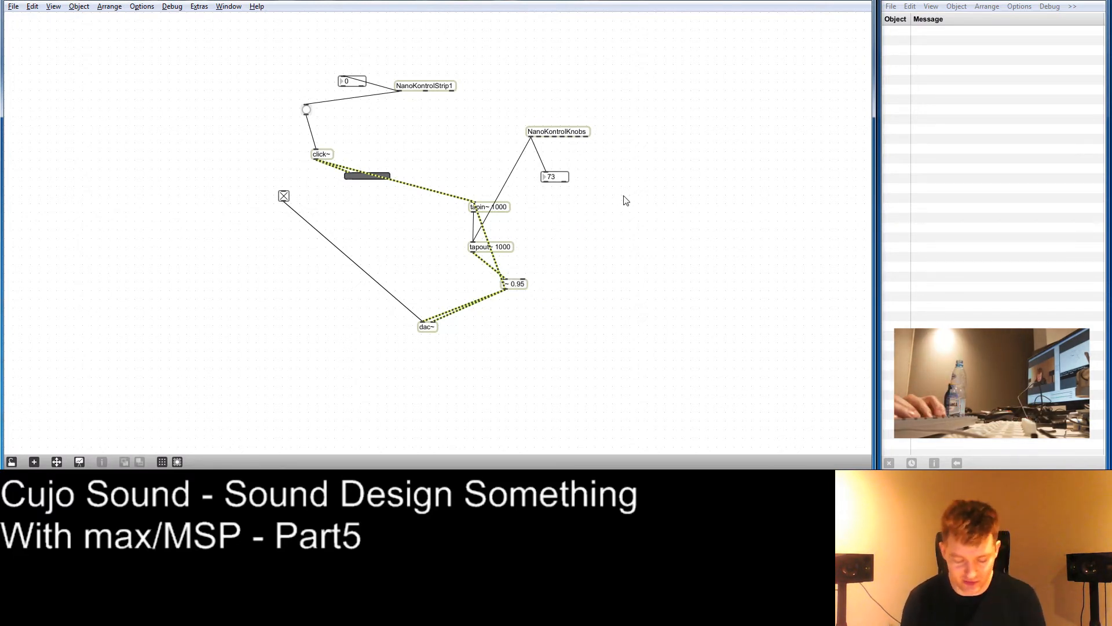
{"action": "type", "text": "random"}
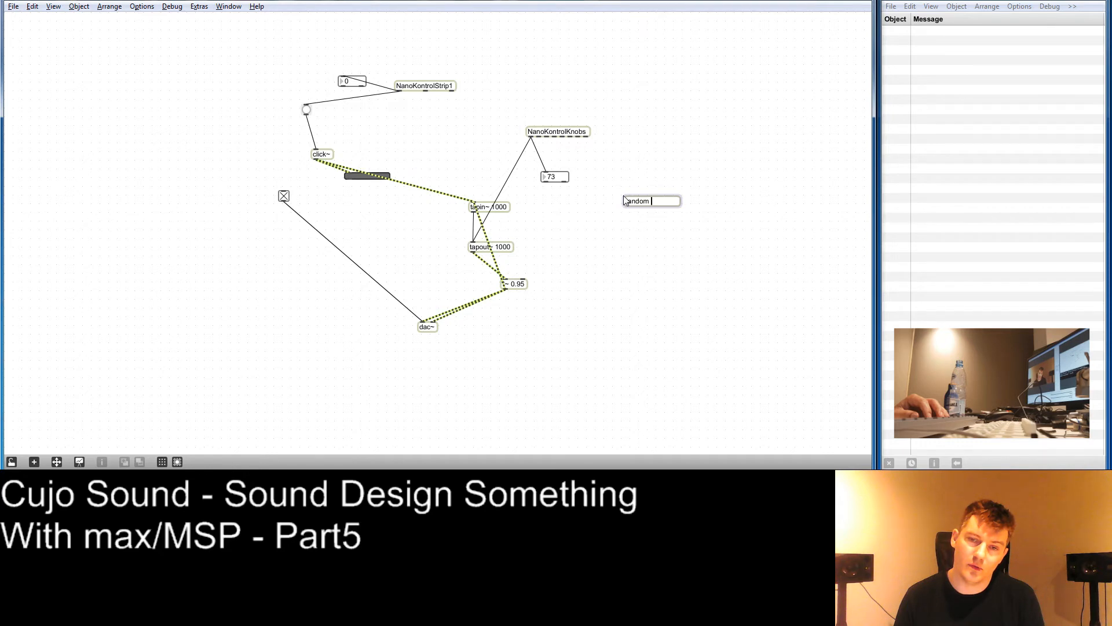
{"action": "type", "text": "100"}
{"action": "left_click", "coordinate": [619, 208]}
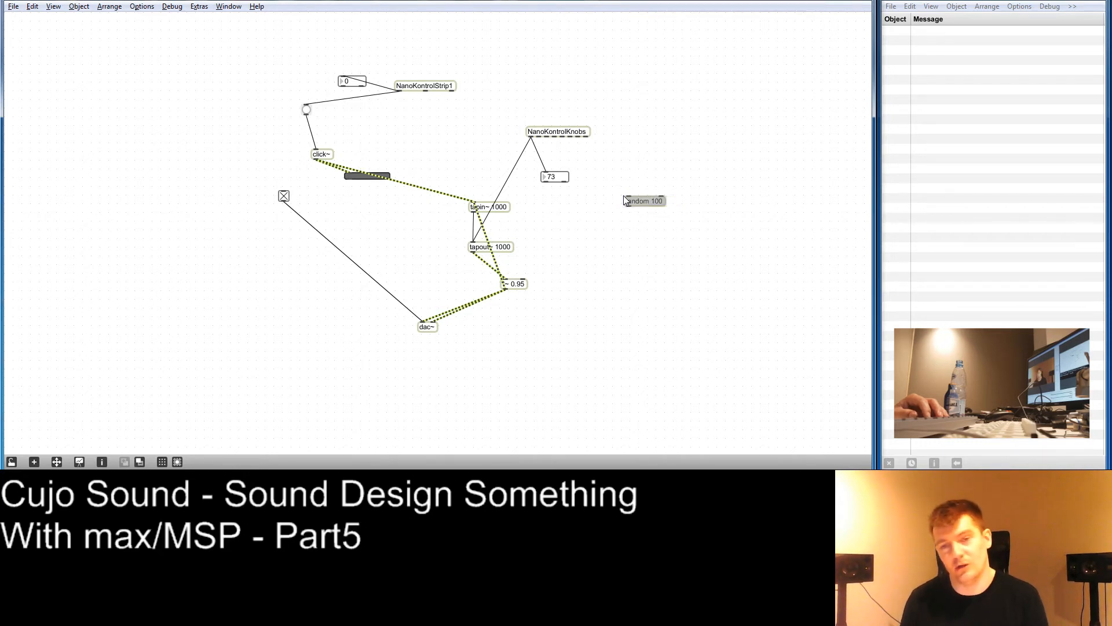
{"action": "left_click_drag", "start_coordinate": [619, 207], "coordinate": [578, 223]}
{"action": "left_click", "coordinate": [594, 249]}
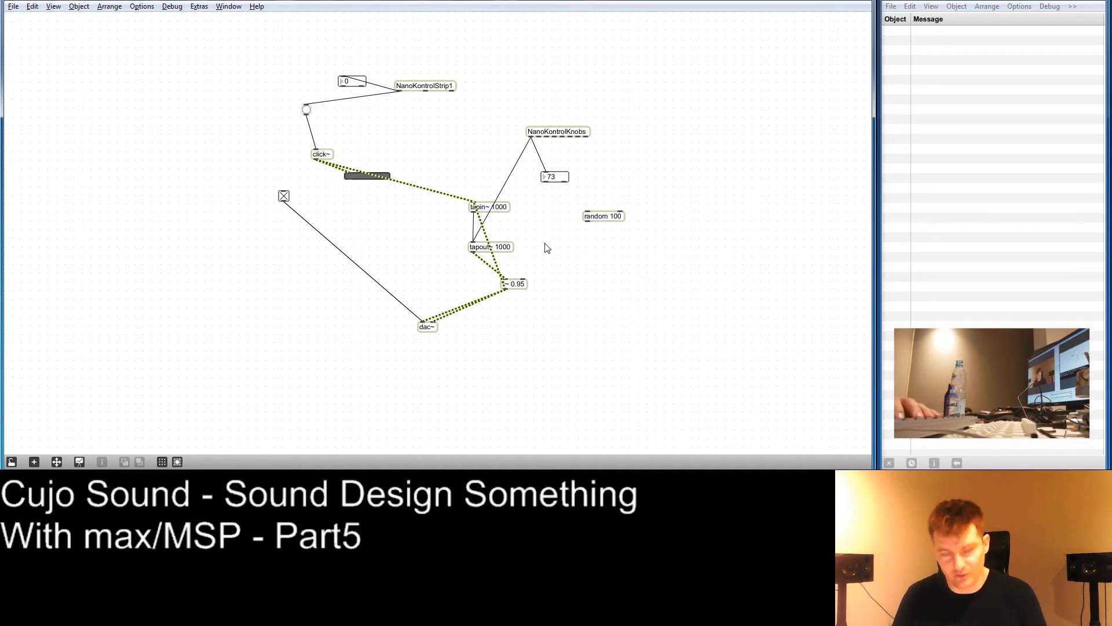
{"action": "key", "text": "i"}
{"action": "left_click_drag", "start_coordinate": [586, 221], "coordinate": [579, 244]}
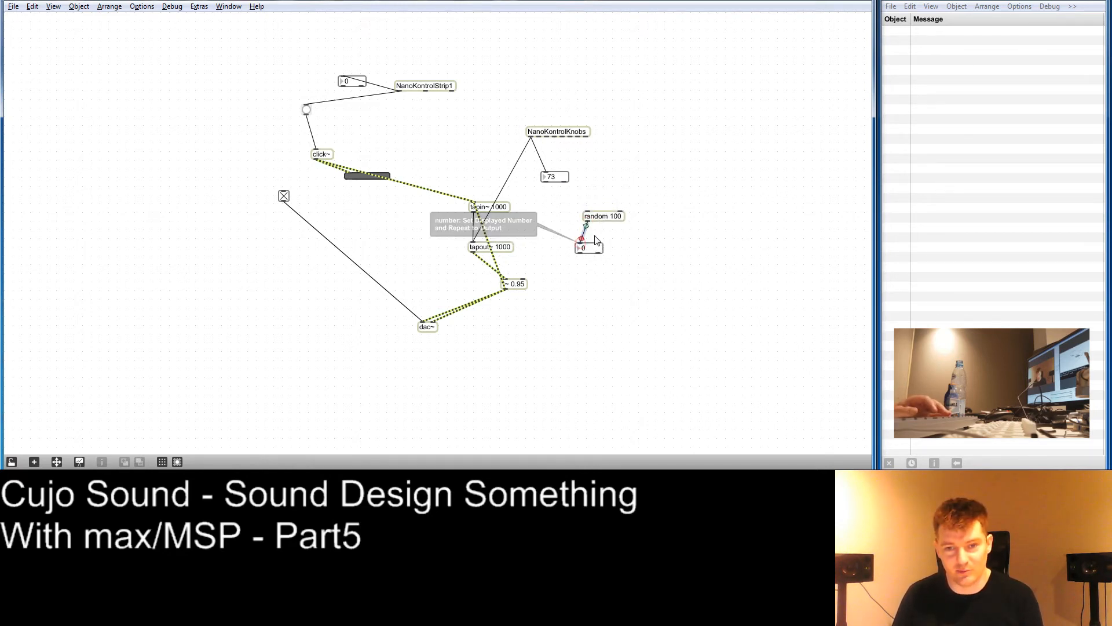
Add a bang button above random 100, connect it to the object's first inlet, and trigger it several times.
{"action": "key", "text": "b"}
{"action": "left_click_drag", "start_coordinate": [595, 191], "coordinate": [588, 211]}
{"action": "left_click", "coordinate": [597, 184], "text": "ctrl"}
{"action": "left_click", "coordinate": [598, 184], "text": "ctrl"}
{"action": "left_click", "coordinate": [598, 184], "text": "ctrl"}
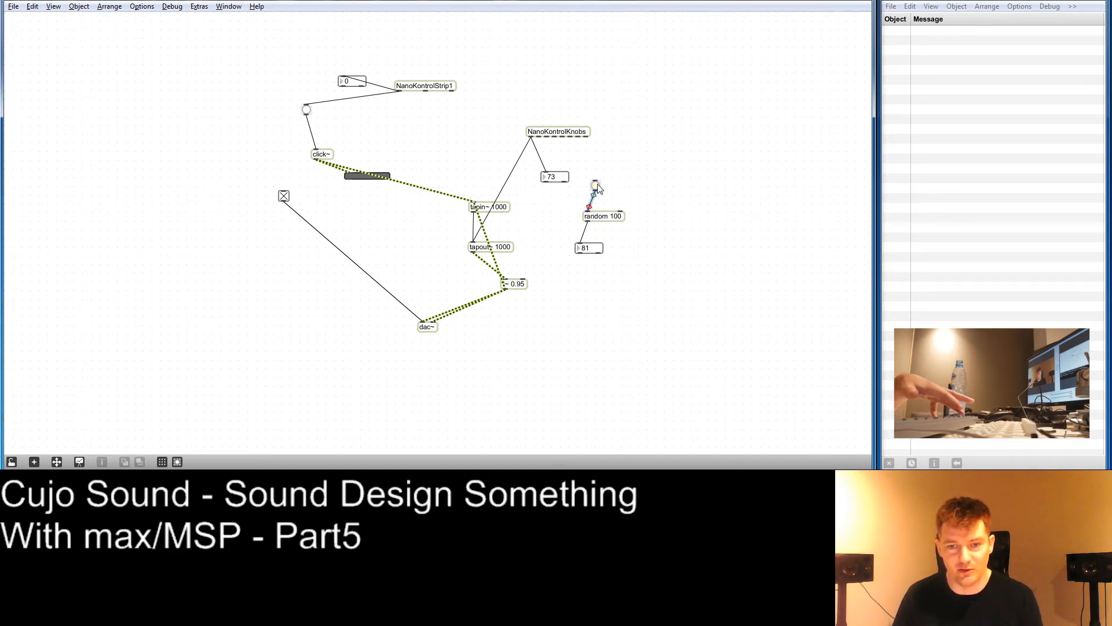
{"action": "left_click", "coordinate": [598, 184], "text": "ctrl"}
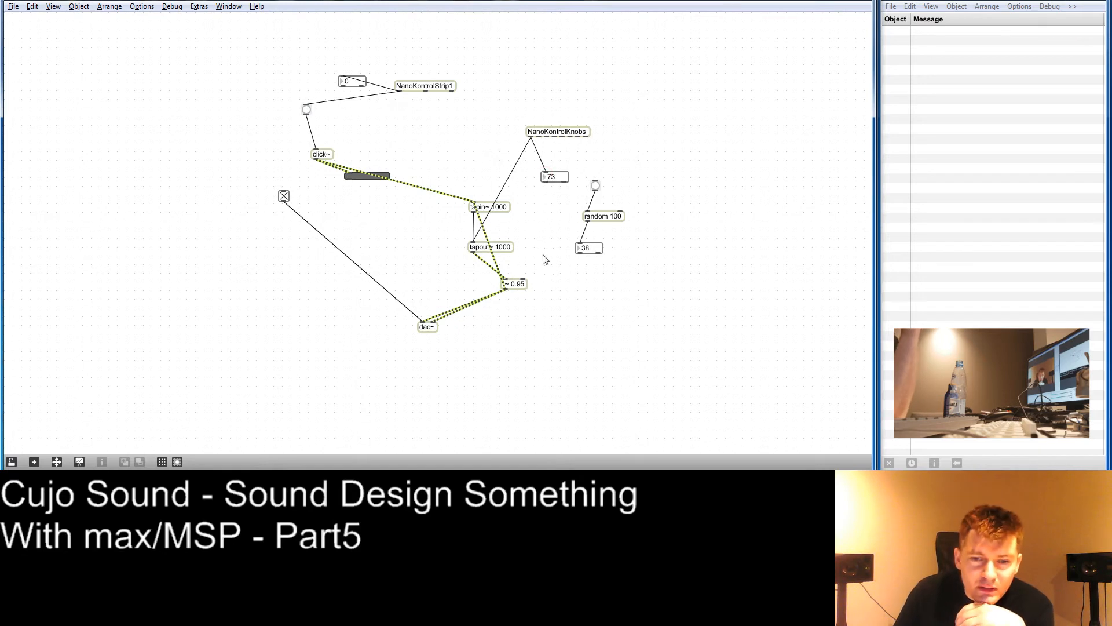
Shift random 100's number box to the right and add a cycle~ 440 object below it.
{"action": "left_click_drag", "start_coordinate": [598, 254], "coordinate": [626, 253]}
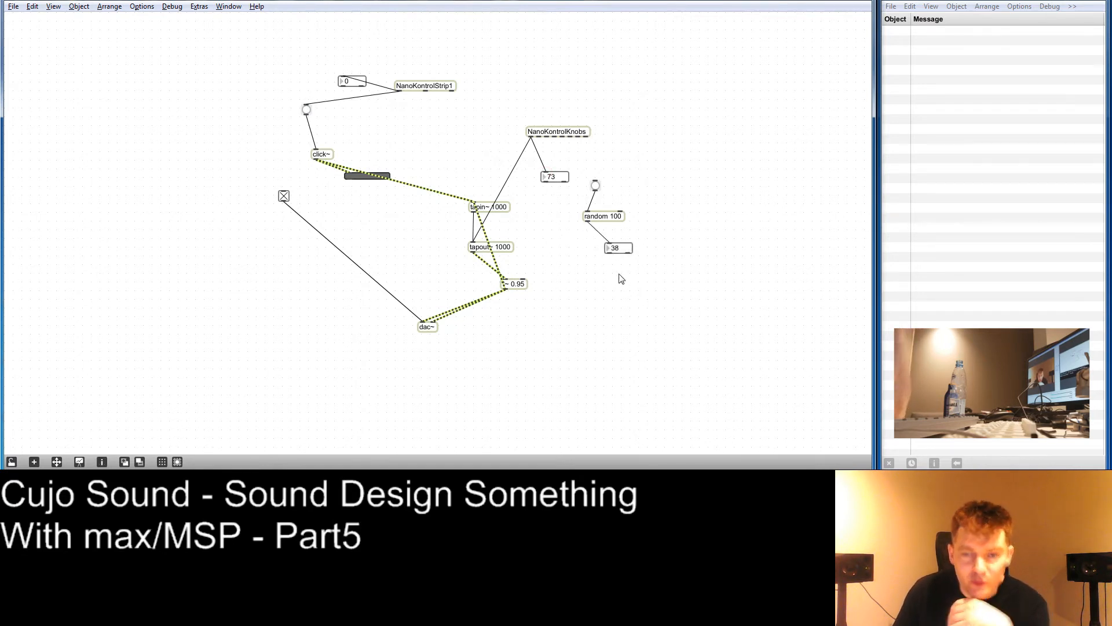
{"action": "type", "text": "ncyc"}
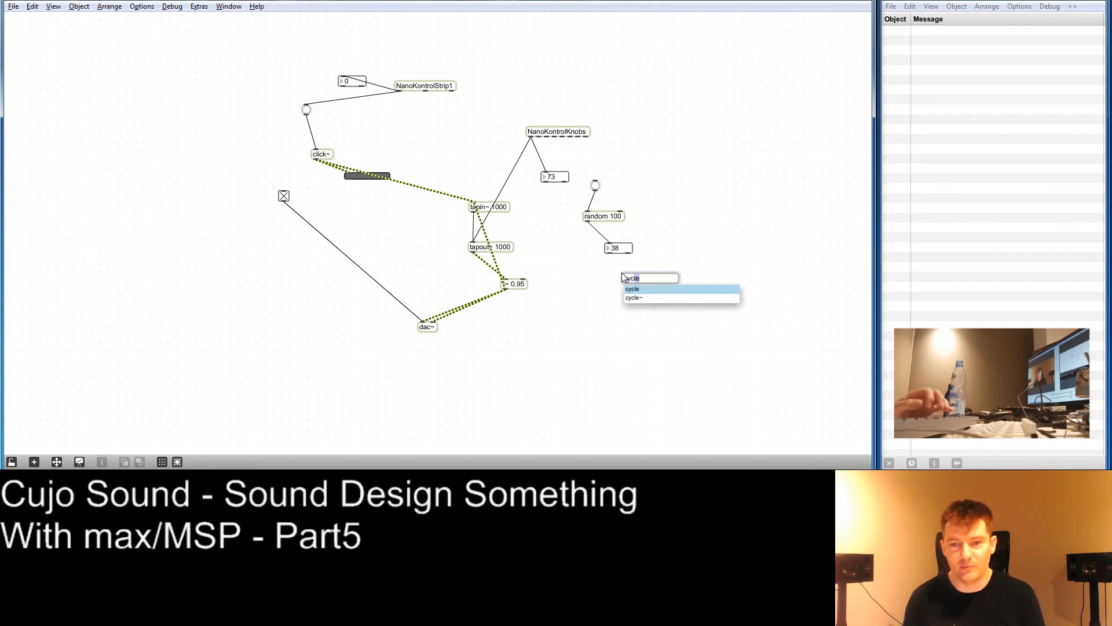
{"action": "key", "text": "Down"}
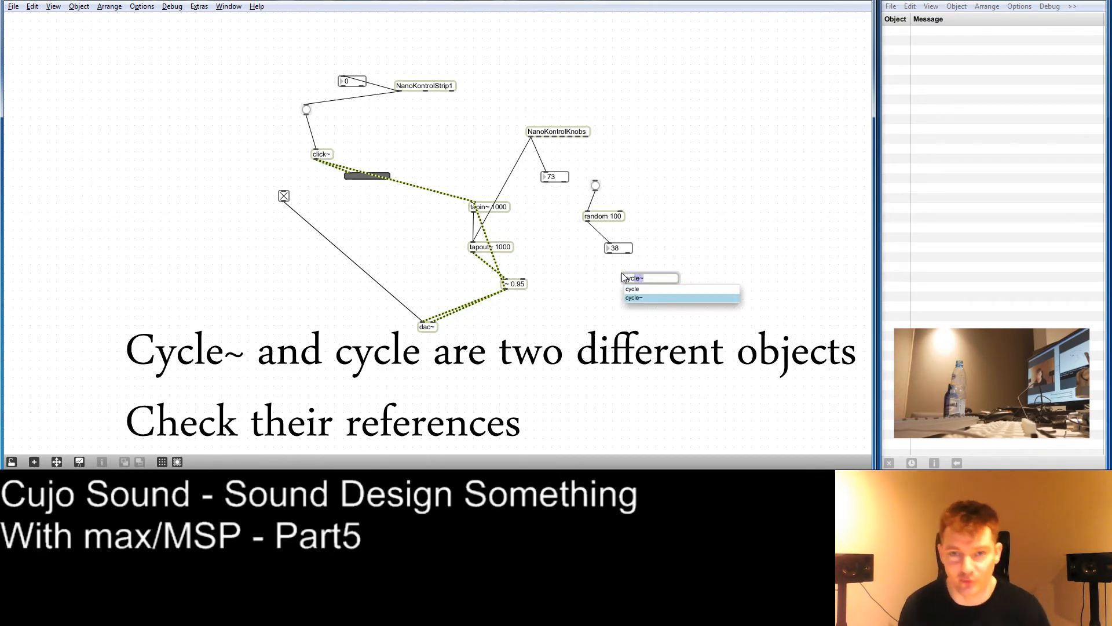
{"action": "key", "text": "Return"}
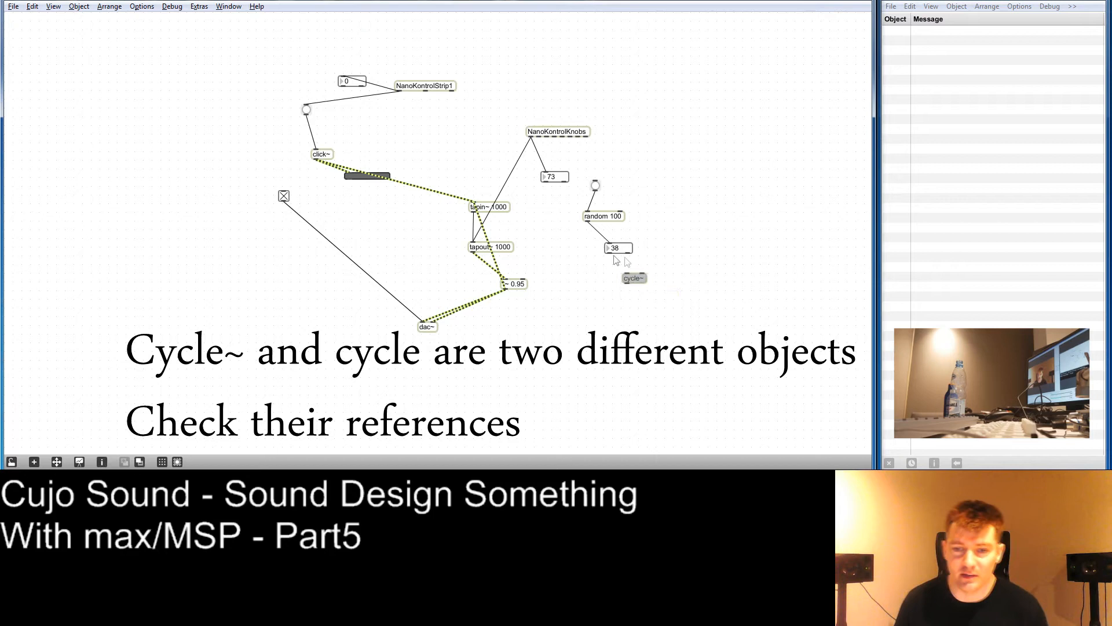
{"action": "left_click", "coordinate": [641, 279]}
{"action": "type", "text": "440"}
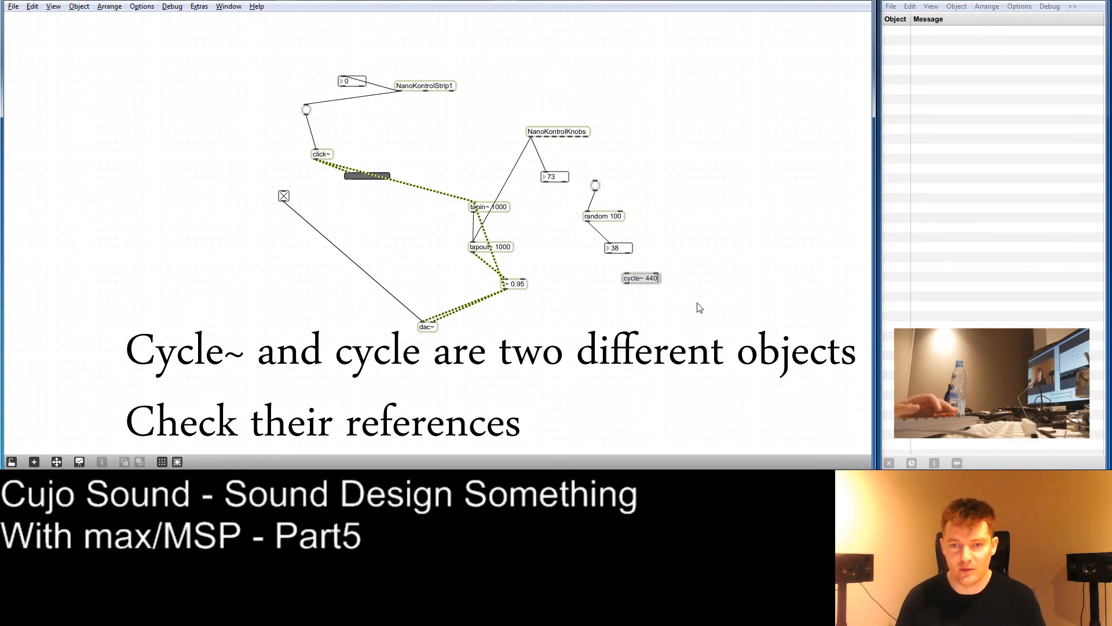
{"action": "key", "text": "Return"}
{"action": "left_click_drag", "start_coordinate": [654, 288], "coordinate": [610, 307]}
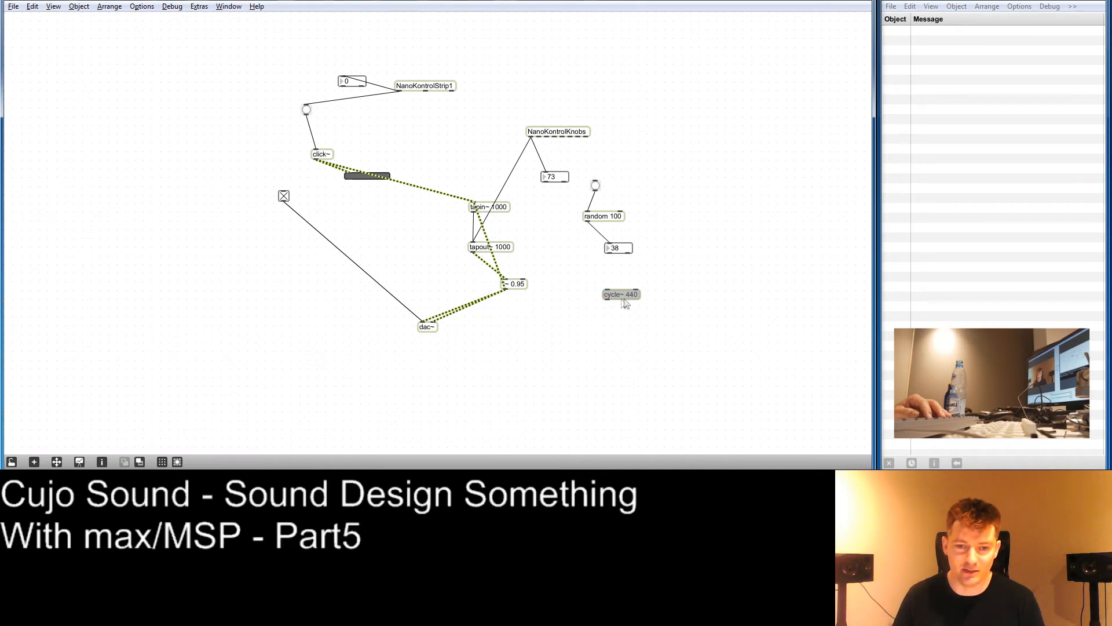
{"action": "left_click_drag", "start_coordinate": [607, 300], "coordinate": [433, 322]}
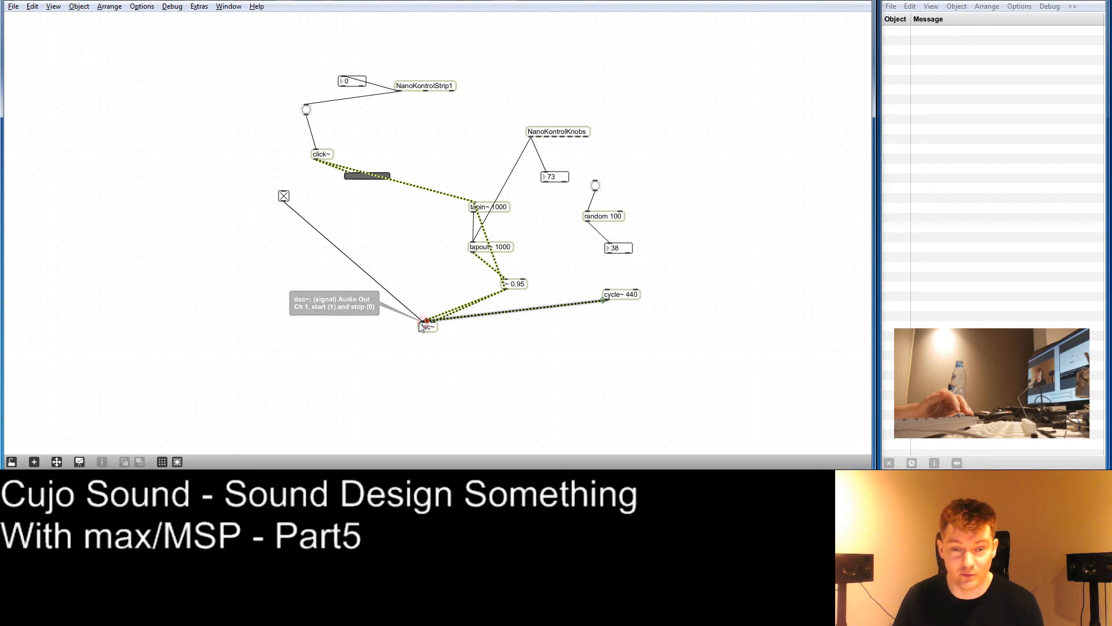
{"action": "left_click", "coordinate": [551, 312]}
{"action": "key", "text": "Delete"}
Nudge cycle~ 440 up slightly and connect its outlet to a new number~ object placed below it.
{"action": "left_click_drag", "start_coordinate": [624, 299], "coordinate": [620, 291]}
{"action": "left_click", "coordinate": [601, 323]}
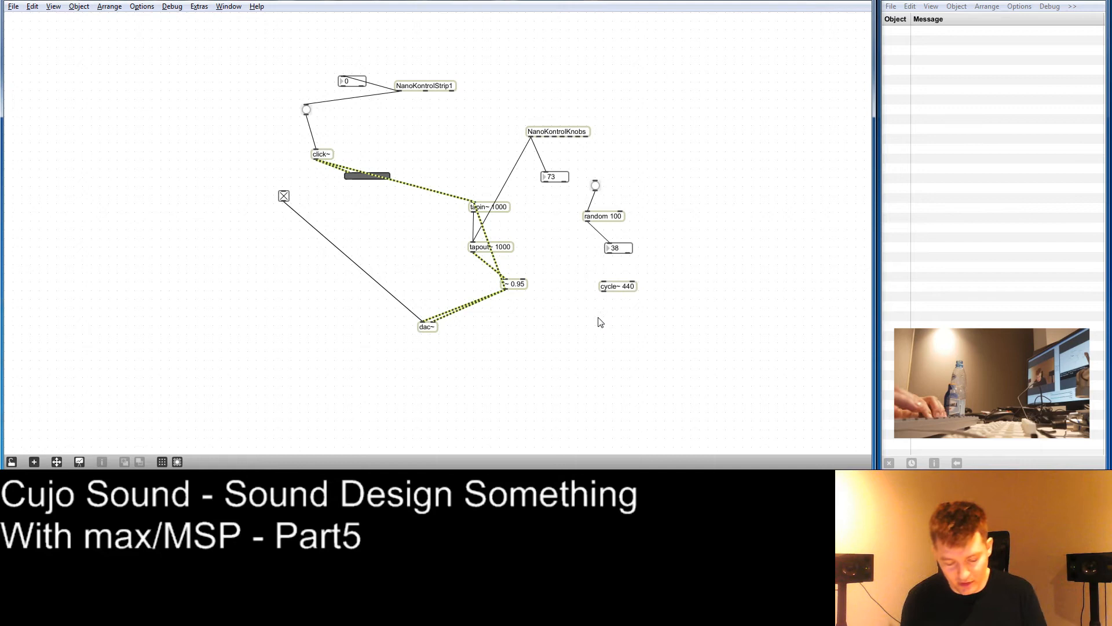
{"action": "type", "text": "nnumber"}
{"action": "key", "text": "Down"}
{"action": "key", "text": "Return"}
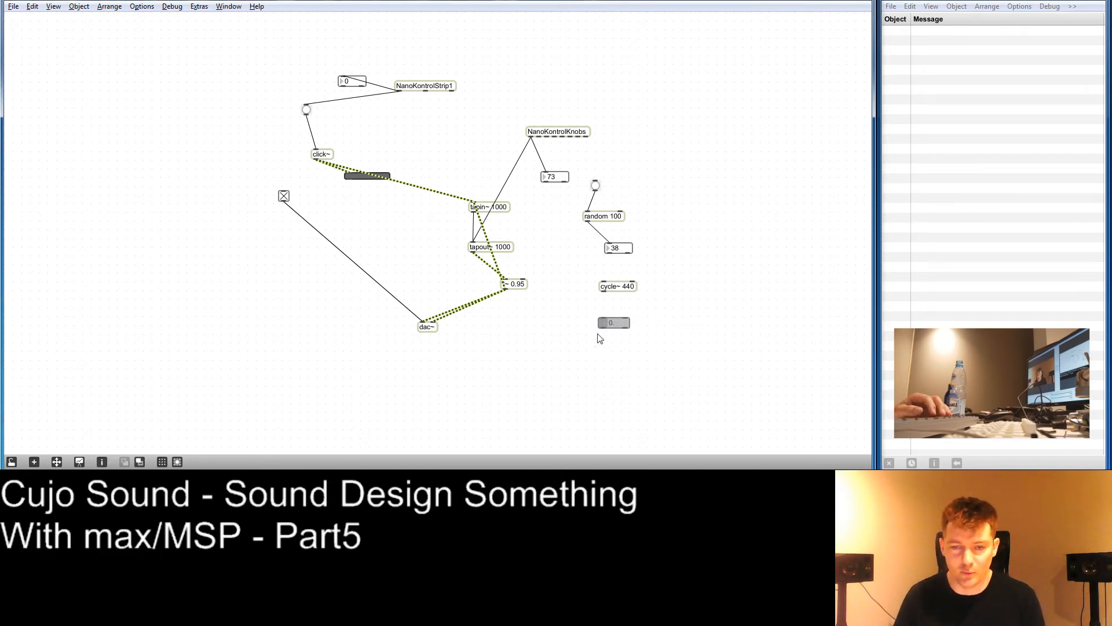
{"action": "left_click_drag", "start_coordinate": [603, 292], "coordinate": [623, 342]}
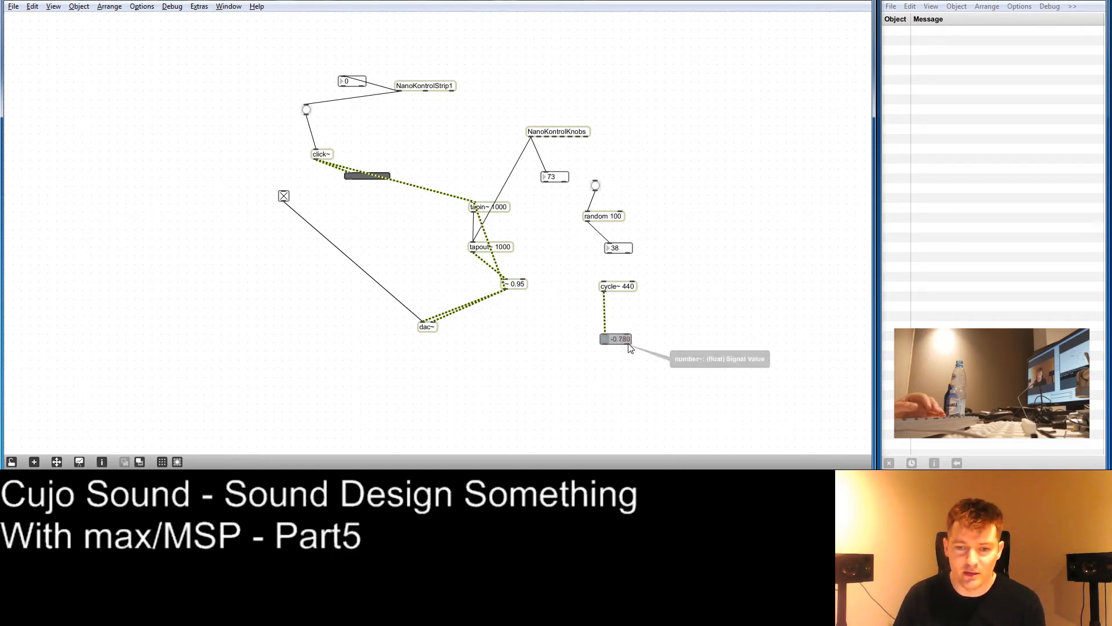
Widen the number~ box and move it to the left, just below cycle~ 440.
{"action": "left_click_drag", "start_coordinate": [630, 340], "coordinate": [673, 340]}
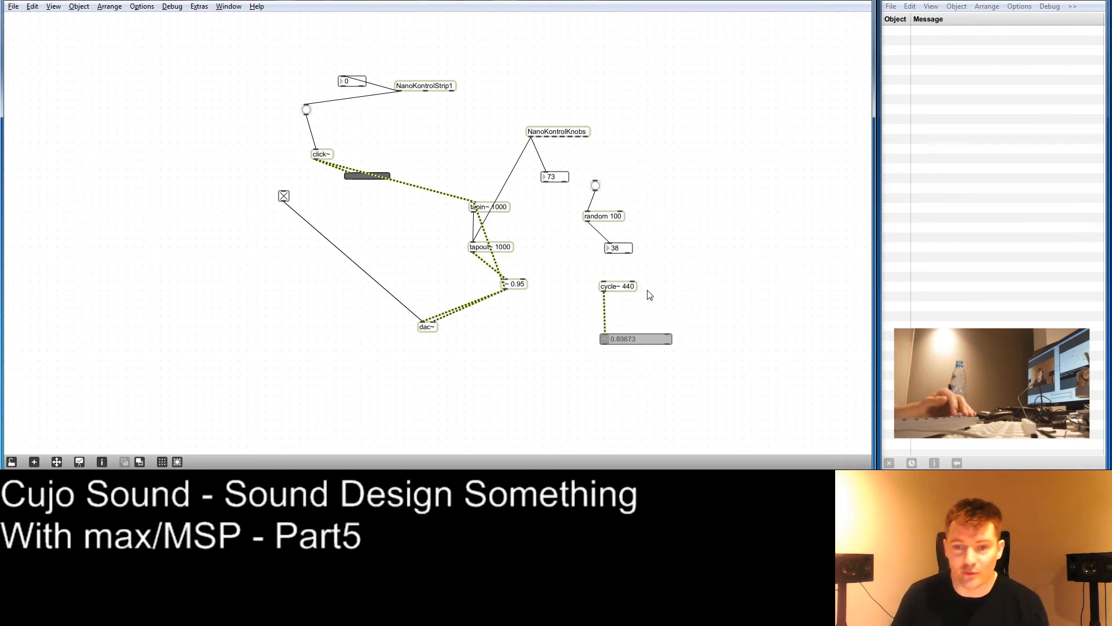
{"action": "left_click_drag", "start_coordinate": [633, 345], "coordinate": [586, 341]}
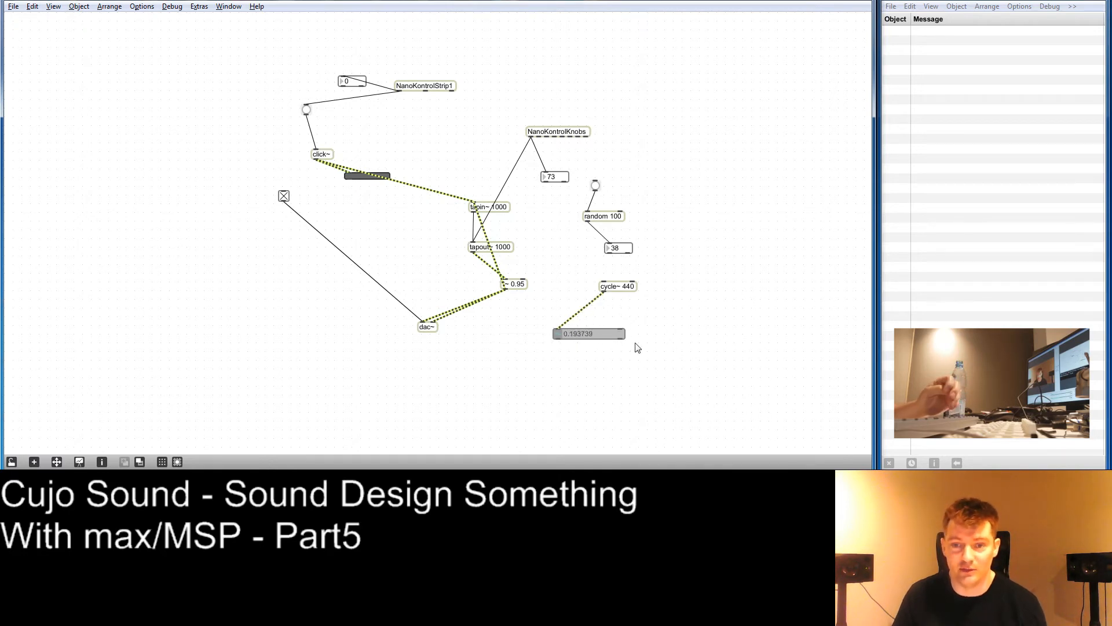
{"action": "left_click", "coordinate": [636, 379]}
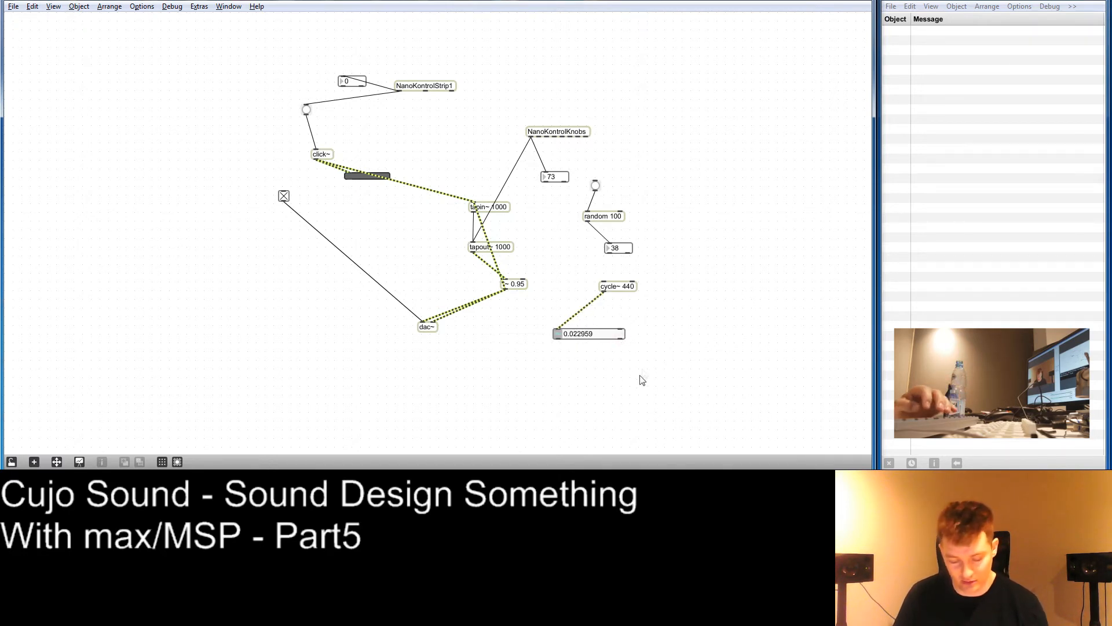
Add a float number box below number~, connect it to number~'s second outlet, and move it off to the right.
{"action": "key", "text": "i"}
{"action": "mouse_move", "coordinate": [657, 355]}
{"action": "left_mouse_down"}
{"action": "mouse_move", "coordinate": [628, 369]}
{"action": "mouse_move", "coordinate": [621, 339]}
{"action": "mouse_move", "coordinate": [622, 364]}
{"action": "mouse_move", "coordinate": [641, 373]}
{"action": "left_mouse_up"}
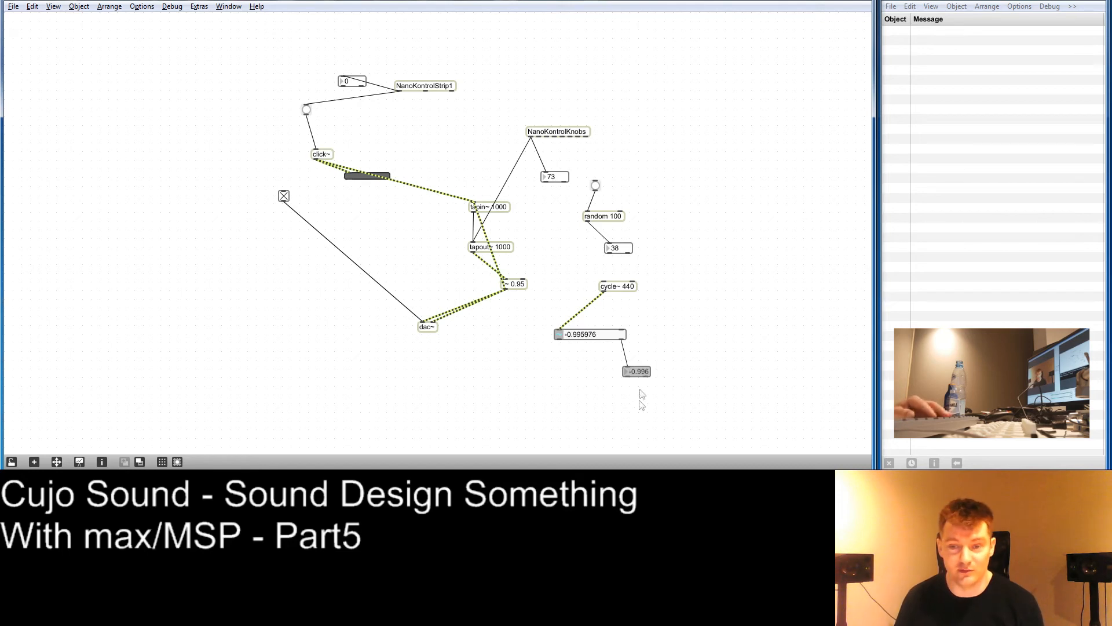
{"action": "left_click_drag", "start_coordinate": [648, 377], "coordinate": [677, 369]}
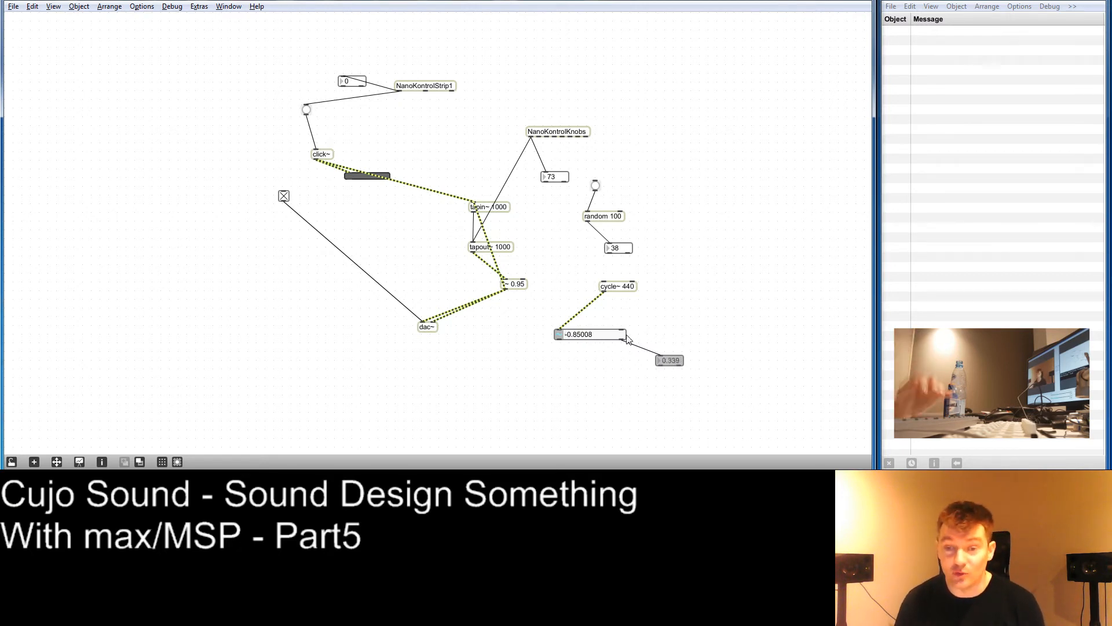
Create a + 1 object below number~, feed it from number~'s second outlet, and attach a float number box beneath it.
{"action": "type", "text": "n+"}
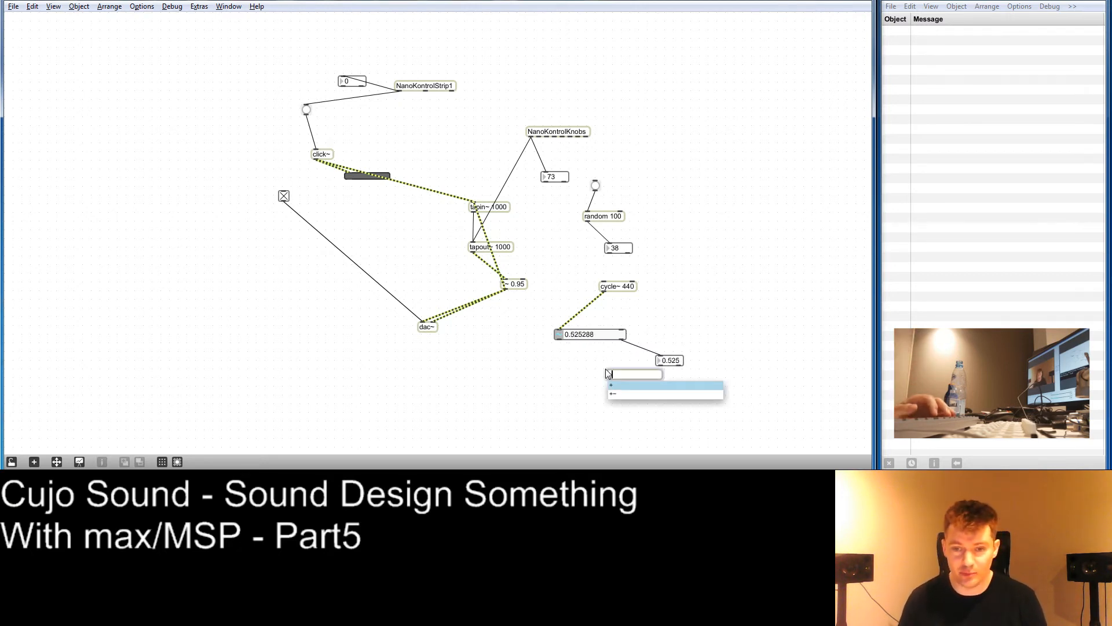
{"action": "type", "text": " 1"}
{"action": "key", "text": "Return"}
{"action": "left_click_drag", "start_coordinate": [612, 378], "coordinate": [625, 416]}
{"action": "key", "text": "f"}
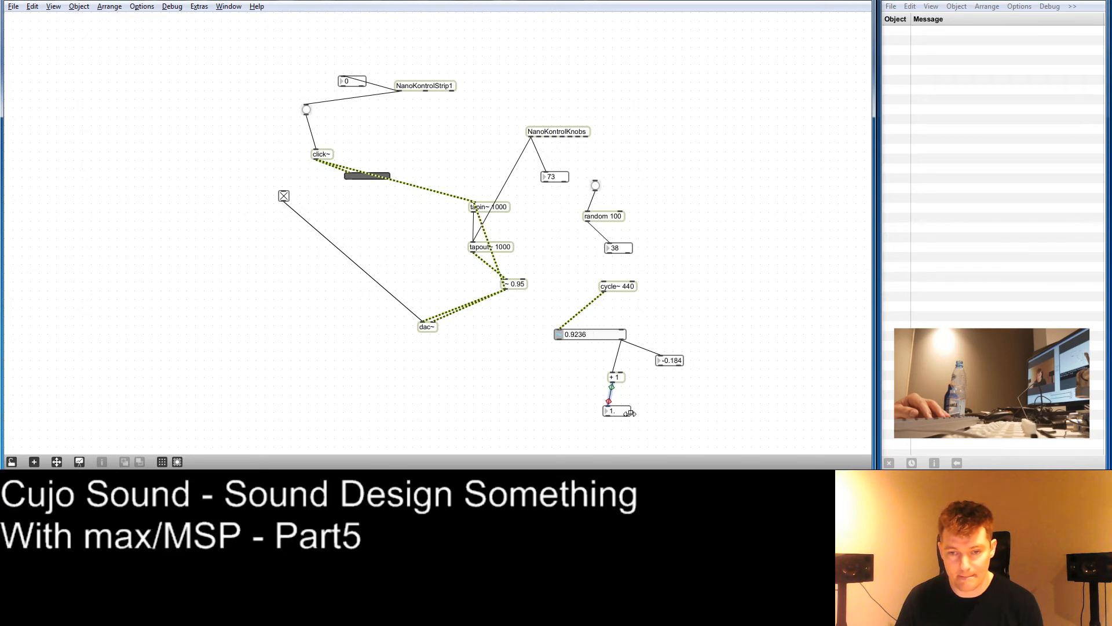
Change the + 1 object to the float version + 1. and replace its number box with a newly connected float box lower left.
{"action": "left_click_drag", "start_coordinate": [630, 412], "coordinate": [653, 413]}
{"action": "key", "text": "Delete"}
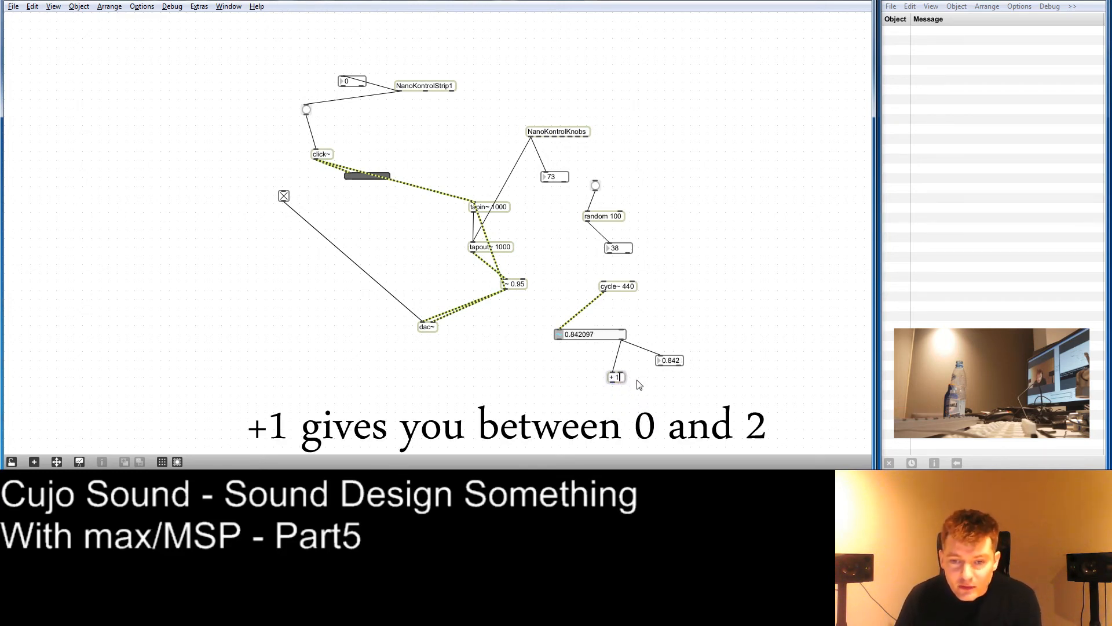
{"action": "key", "text": "f"}
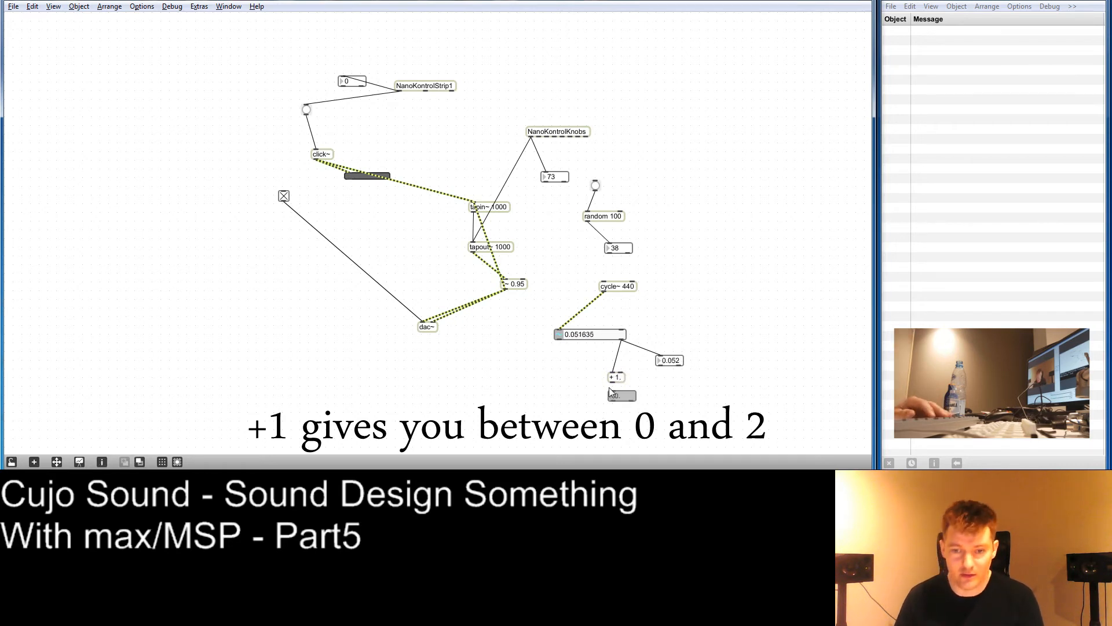
{"action": "mouse_move", "coordinate": [614, 384]}
{"action": "left_mouse_down"}
{"action": "mouse_move", "coordinate": [619, 369]}
{"action": "mouse_move", "coordinate": [624, 402]}
{"action": "left_mouse_up"}
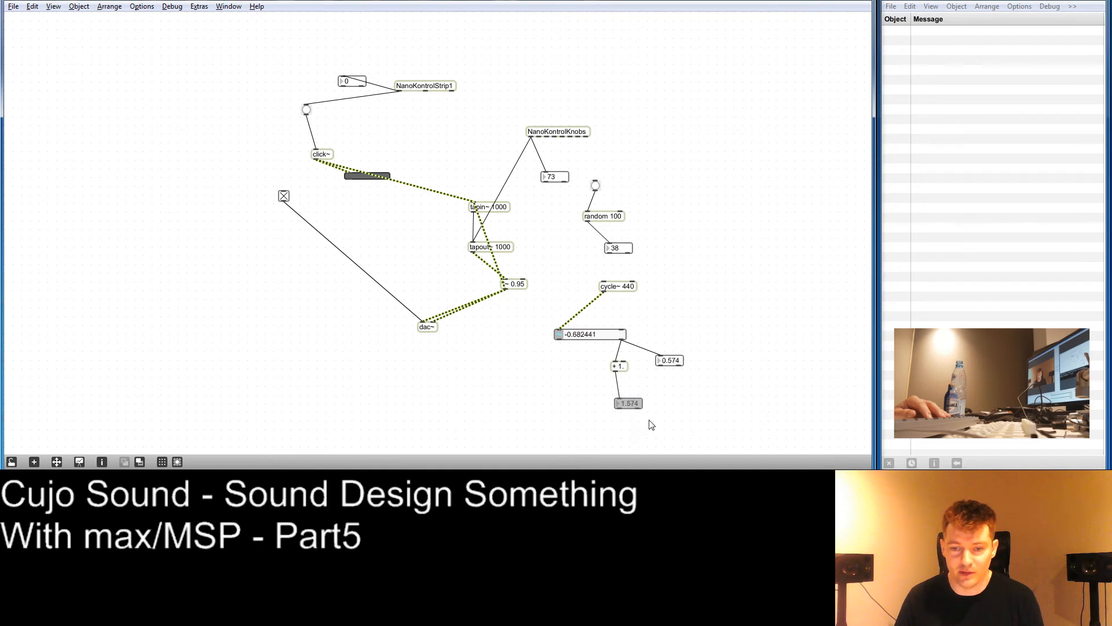
{"action": "left_click_drag", "start_coordinate": [635, 408], "coordinate": [592, 400]}
Create a / 2. object fed by + 1. and connect its outlet to a new float number box below it.
{"action": "key", "text": "n"}
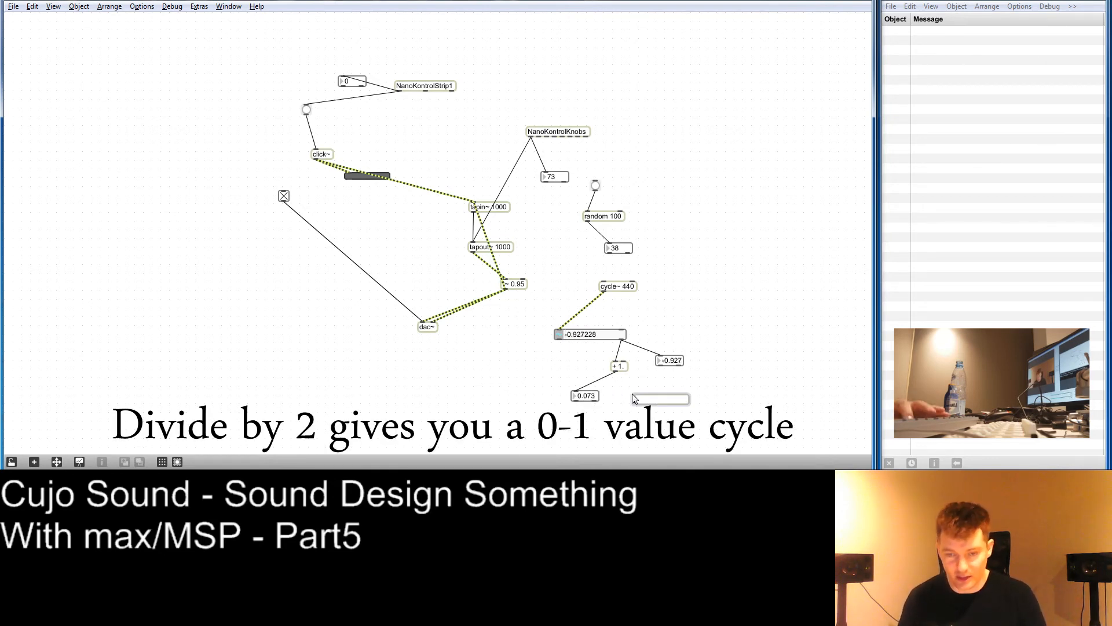
{"action": "type", "text": "/ 2."}
{"action": "key", "text": "Return"}
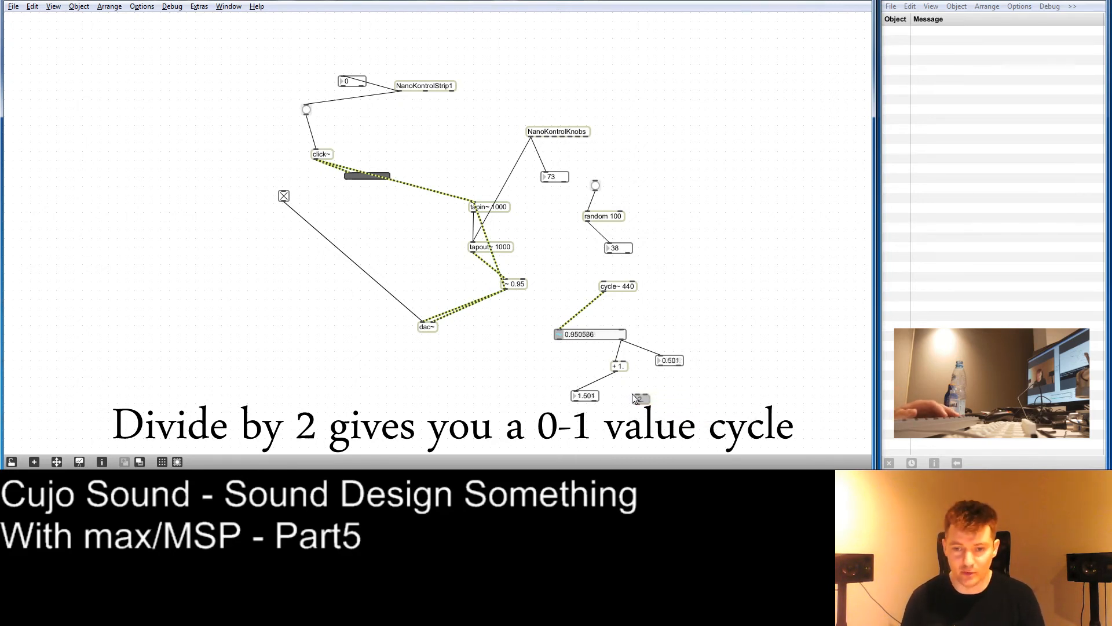
{"action": "left_click_drag", "start_coordinate": [616, 371], "coordinate": [646, 427]}
{"action": "key", "text": "f"}
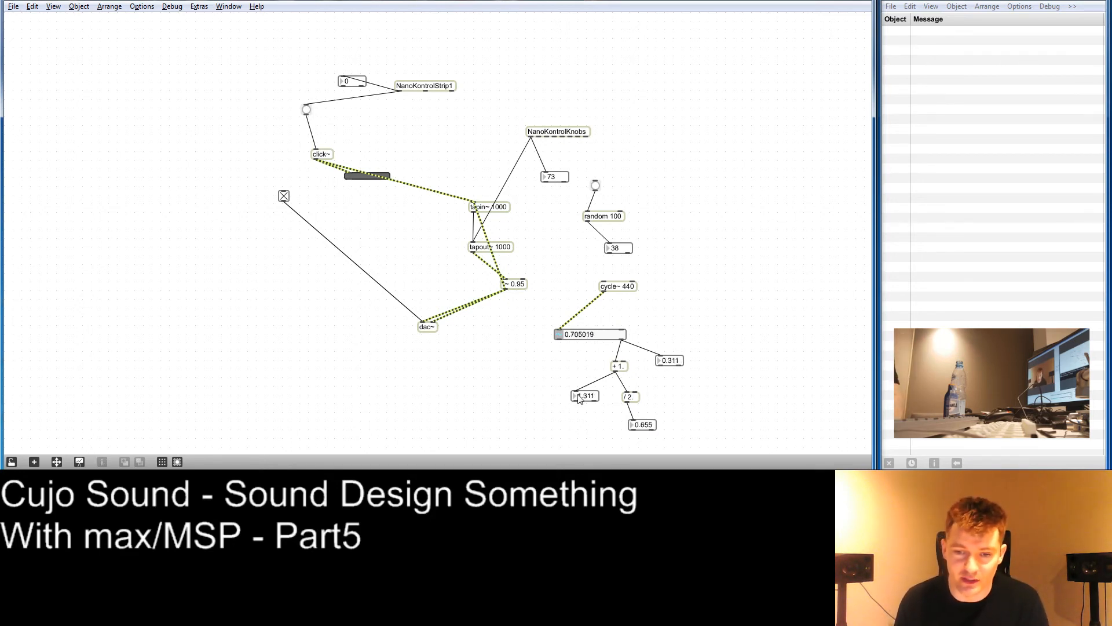
Delete the number boxes attached to number~ and + 1., and stack + 1., / 2. and the remaining float box closer together.
{"action": "key", "text": "Delete"}
{"action": "left_click", "coordinate": [671, 360]}
{"action": "key", "text": "Delete"}
{"action": "mouse_move", "coordinate": [628, 371]}
{"action": "left_mouse_down"}
{"action": "mouse_move", "coordinate": [624, 356]}
{"action": "mouse_move", "coordinate": [623, 379]}
{"action": "left_mouse_up"}
{"action": "left_click_drag", "start_coordinate": [641, 427], "coordinate": [648, 406]}
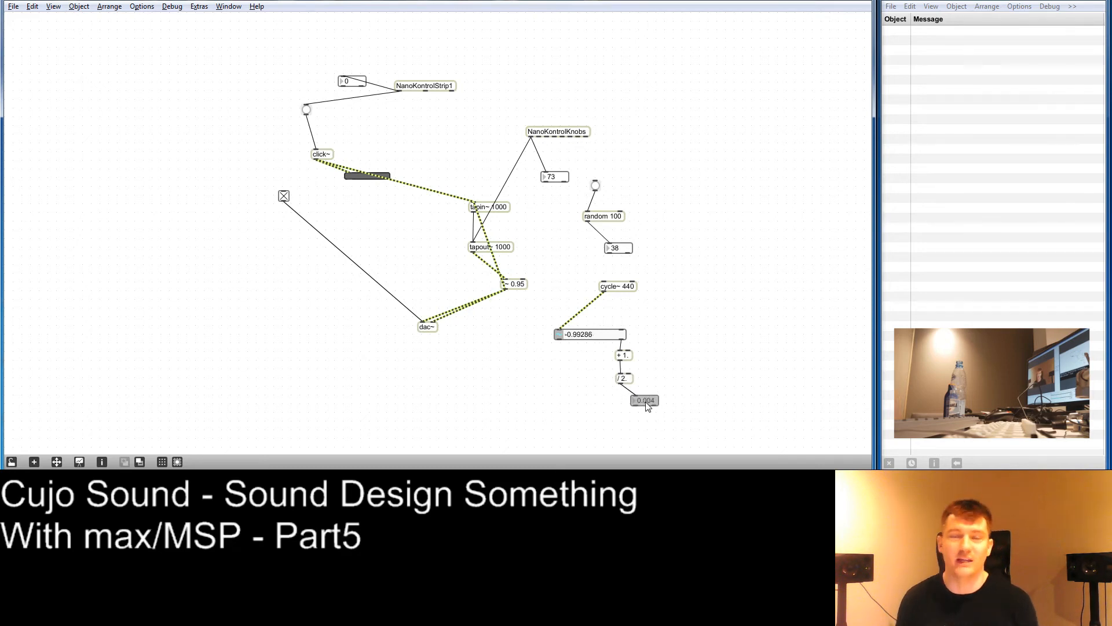
Connect the float box under / 2. to the second inlet of *~ 0.95 and place the box just below left of / 2.
{"action": "left_click_drag", "start_coordinate": [651, 404], "coordinate": [671, 404]}
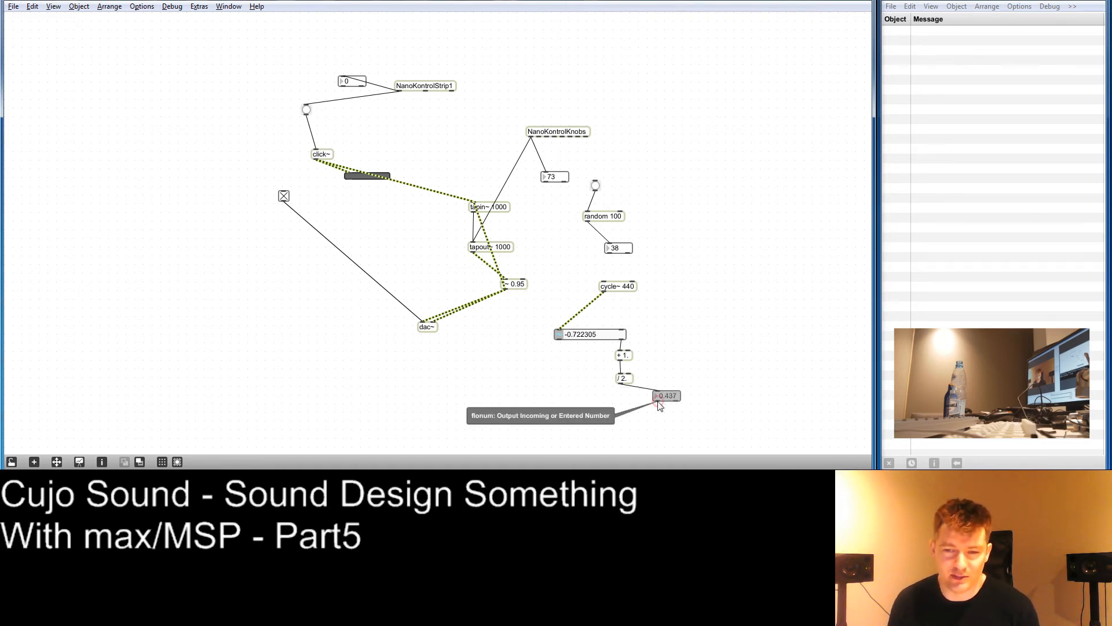
{"action": "left_click_drag", "start_coordinate": [658, 404], "coordinate": [508, 282]}
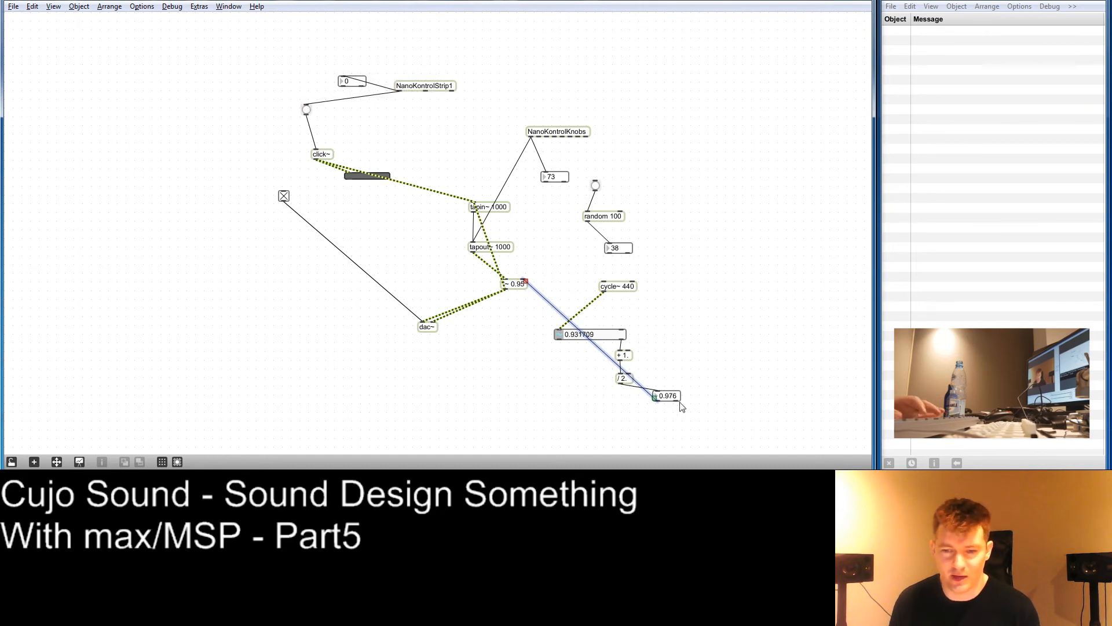
{"action": "left_click_drag", "start_coordinate": [666, 401], "coordinate": [605, 413]}
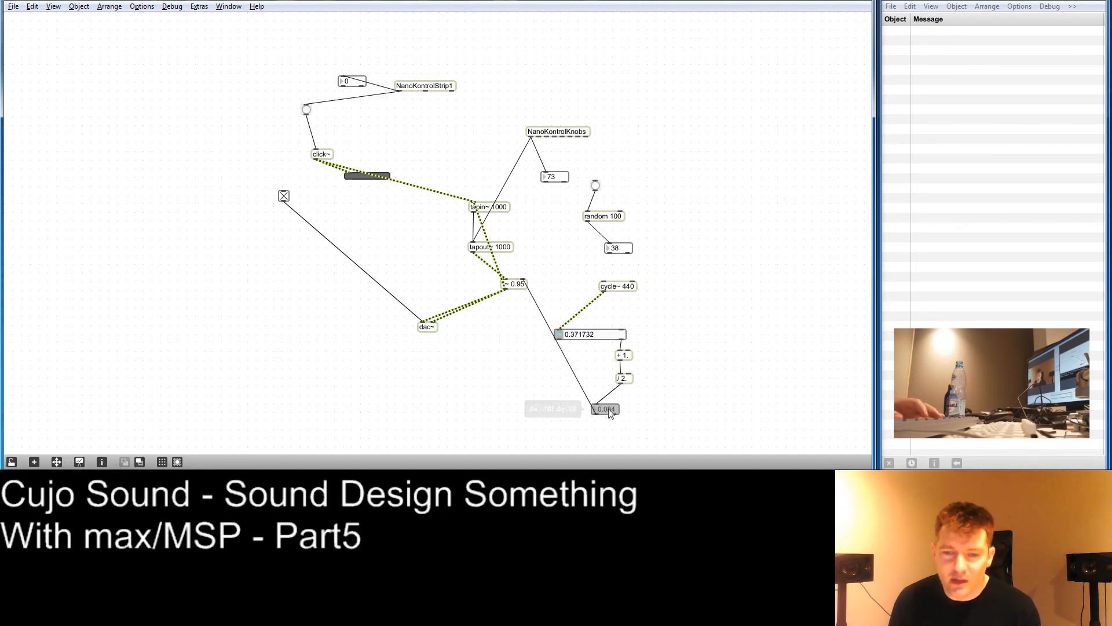
{"action": "left_click", "coordinate": [569, 375]}
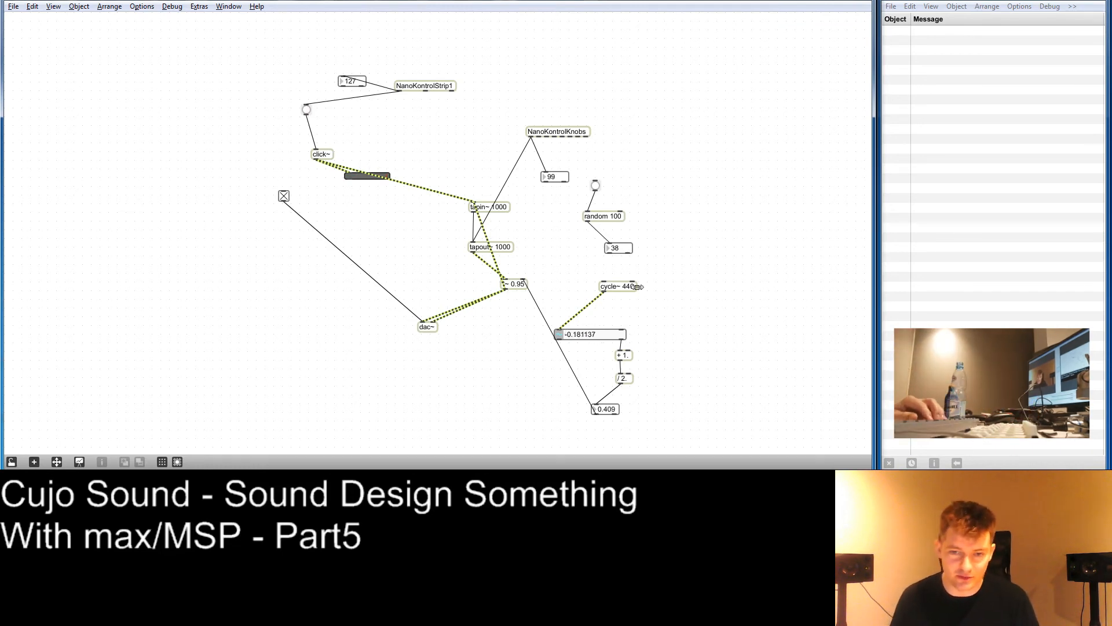
Delete the patch cord between the / 2. float box and *~ 0.95.
{"action": "left_click_drag", "start_coordinate": [651, 427], "coordinate": [584, 409]}
{"action": "left_click", "coordinate": [578, 384]}
{"action": "key", "text": "Delete"}
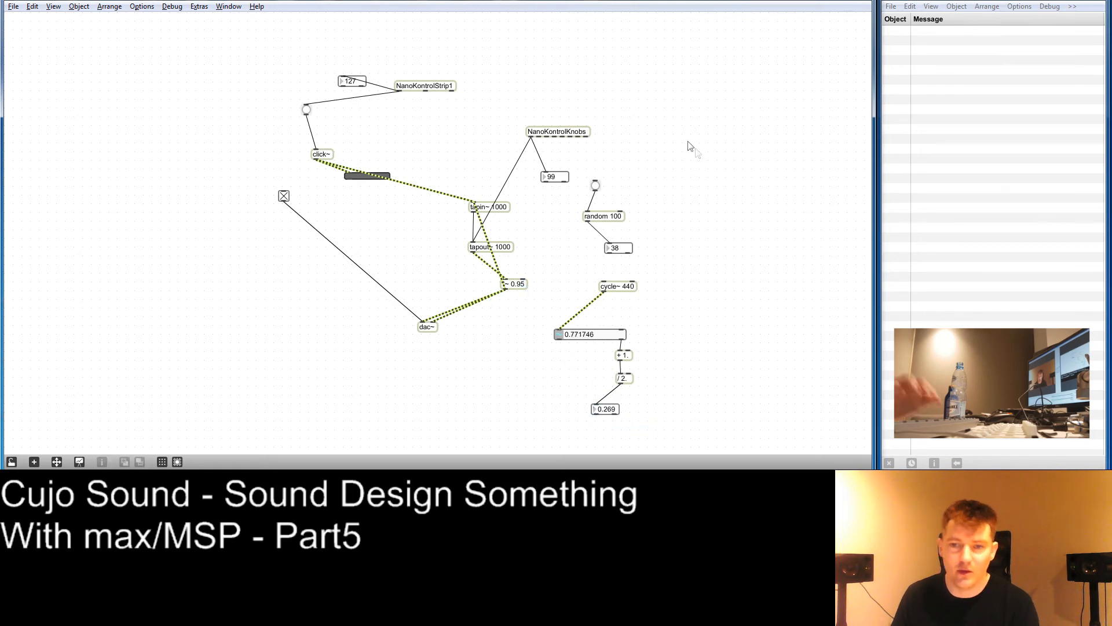
Create an sfplay~ object and place it to the right of NanoKontrolKnobs, above random 100.
{"action": "type", "text": "nsf"}
{"action": "key", "text": "Down"}
{"action": "key", "text": "Down"}
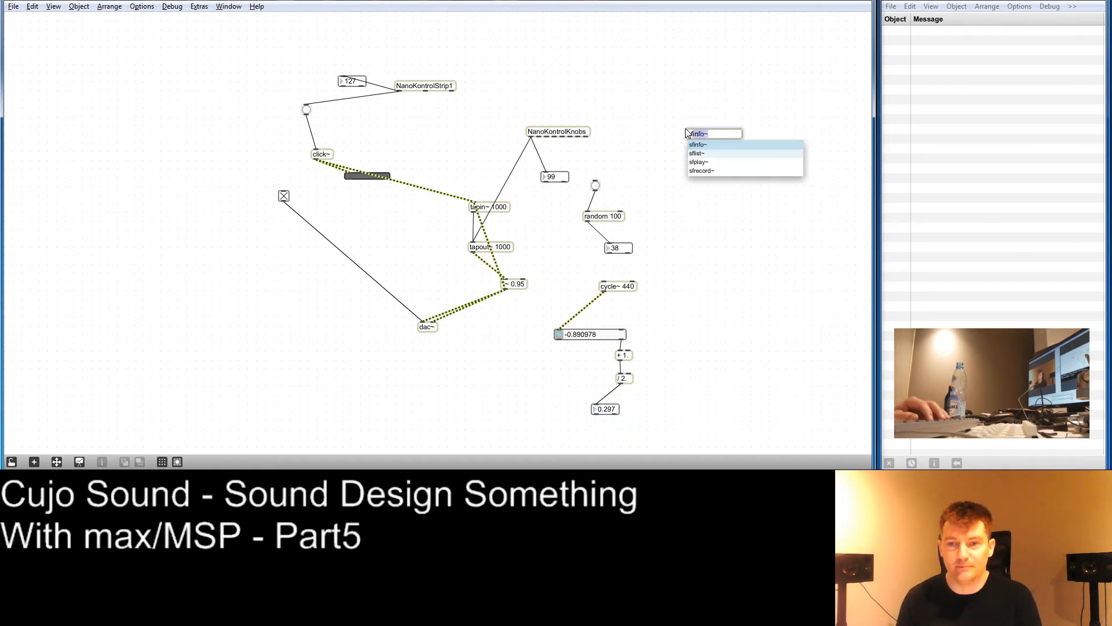
{"action": "key", "text": "Return"}
{"action": "left_click_drag", "start_coordinate": [698, 135], "coordinate": [659, 158]}
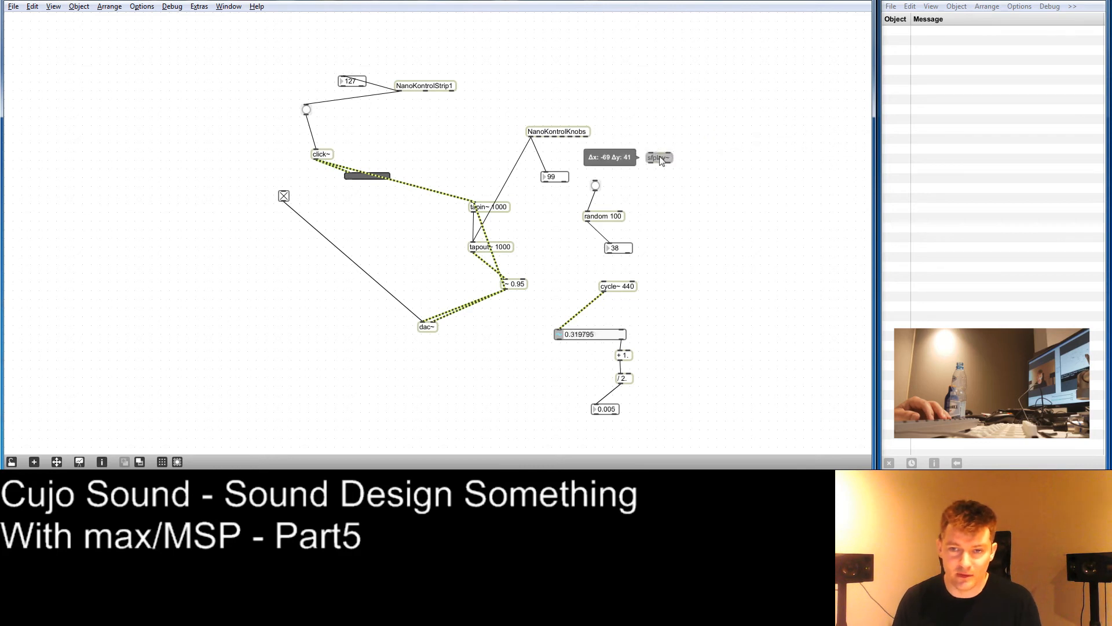
Add an open message above sfplay~ and connect it to the object's first inlet.
{"action": "type", "text": "mopen"}
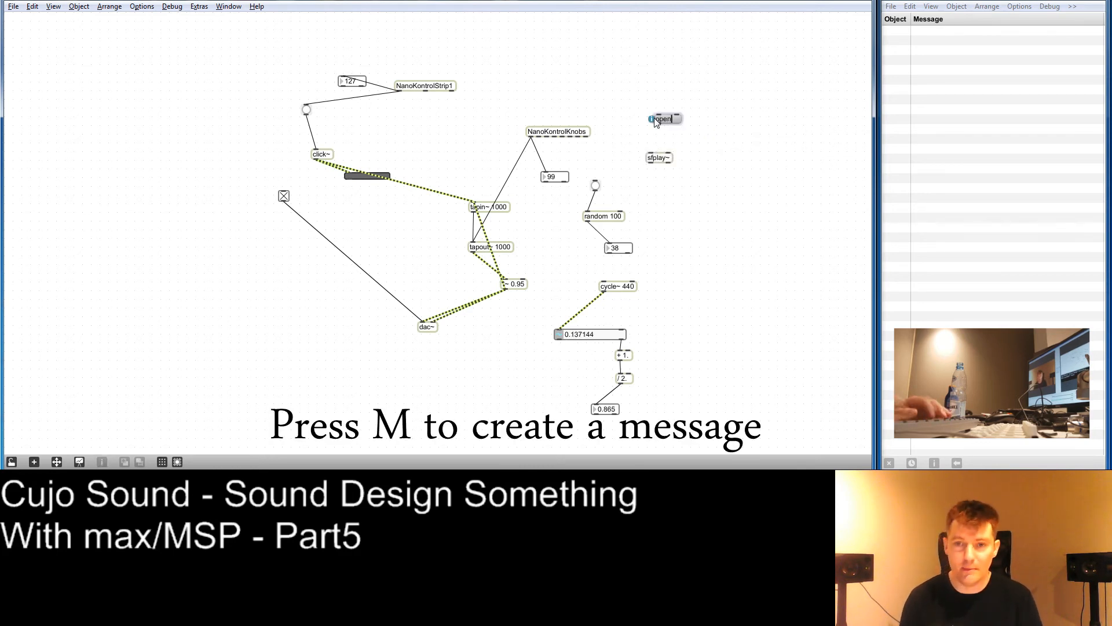
{"action": "key", "text": "Return"}
{"action": "mouse_move", "coordinate": [666, 120]}
{"action": "left_mouse_down"}
{"action": "mouse_move", "coordinate": [648, 121]}
{"action": "mouse_move", "coordinate": [658, 161]}
{"action": "left_mouse_up"}
Add the messages 1 and 0, stacked one above the other to the right of the open message.
{"action": "key", "text": "m"}
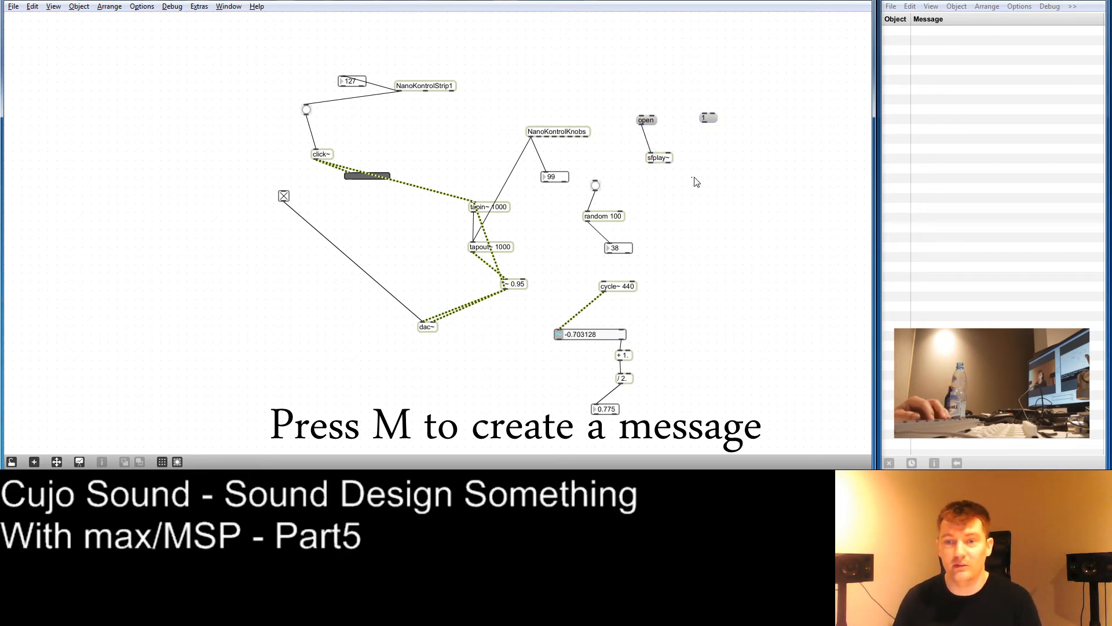
{"action": "left_click_drag", "start_coordinate": [715, 123], "coordinate": [697, 125]}
{"action": "key", "text": "m"}
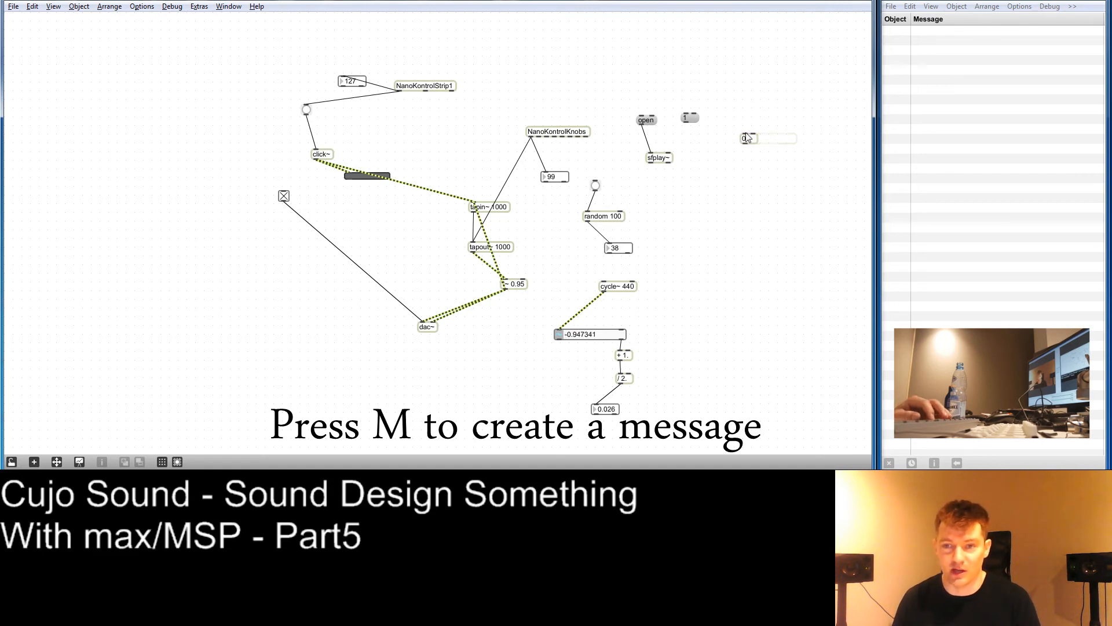
{"action": "left_click_drag", "start_coordinate": [747, 139], "coordinate": [730, 130]}
{"action": "left_click_drag", "start_coordinate": [724, 105], "coordinate": [729, 128]}
{"action": "key", "text": "m"}
{"action": "type", "text": "0"}
{"action": "left_click", "coordinate": [725, 103]}
{"action": "left_click_drag", "start_coordinate": [727, 129], "coordinate": [686, 144]}
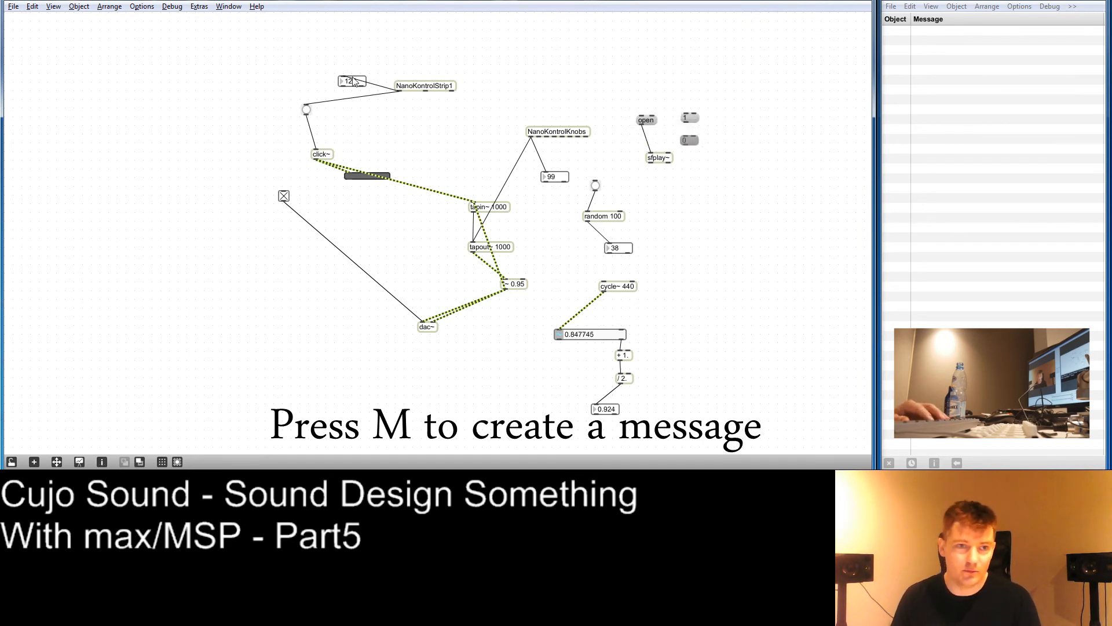
Toggle Snap to Grid and line up the 1 and 0 messages in a column.
{"action": "left_click", "coordinate": [110, 7]}
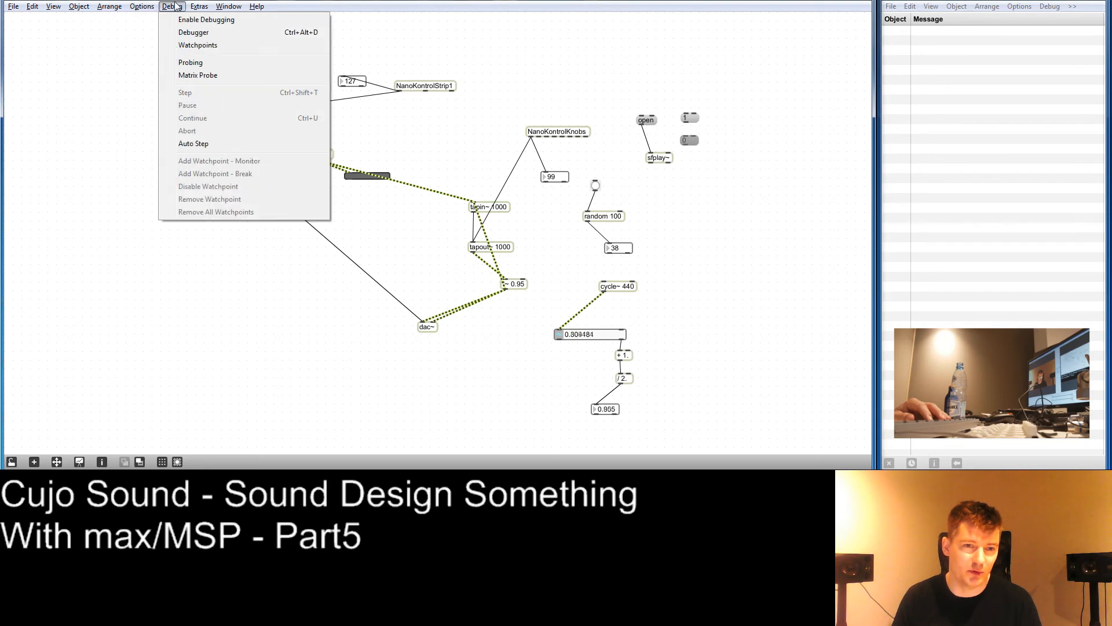
{"action": "mouse_move", "coordinate": [75, 7]}
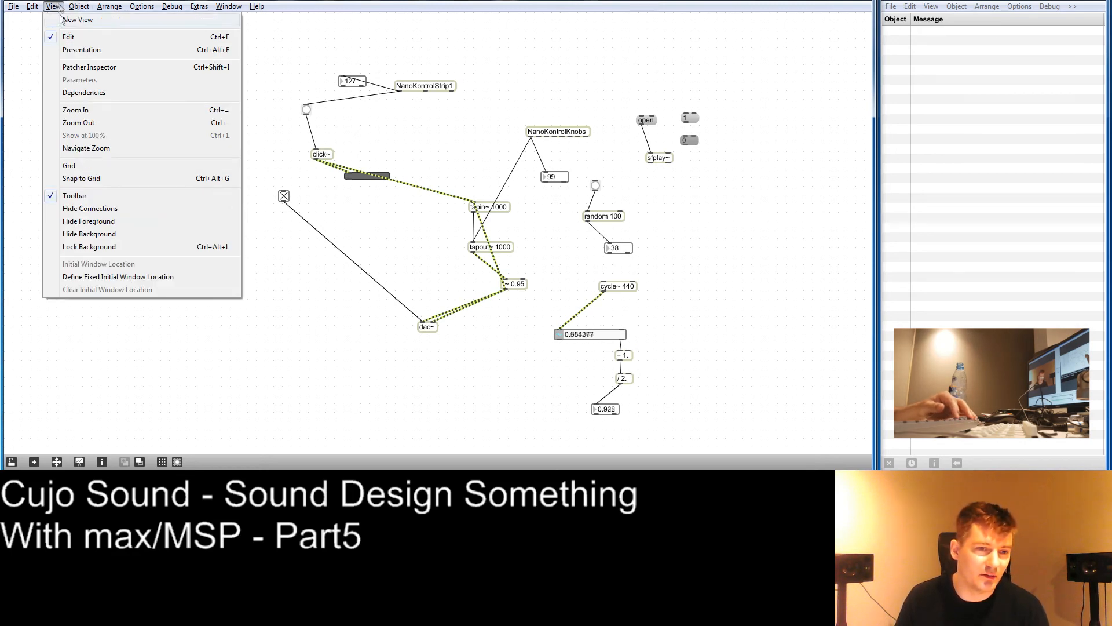
{"action": "left_click", "coordinate": [81, 178]}
{"action": "mouse_move", "coordinate": [690, 122]}
{"action": "left_mouse_down"}
{"action": "mouse_move", "coordinate": [699, 113]}
{"action": "mouse_move", "coordinate": [690, 138]}
{"action": "mouse_move", "coordinate": [695, 120]}
{"action": "left_mouse_up"}
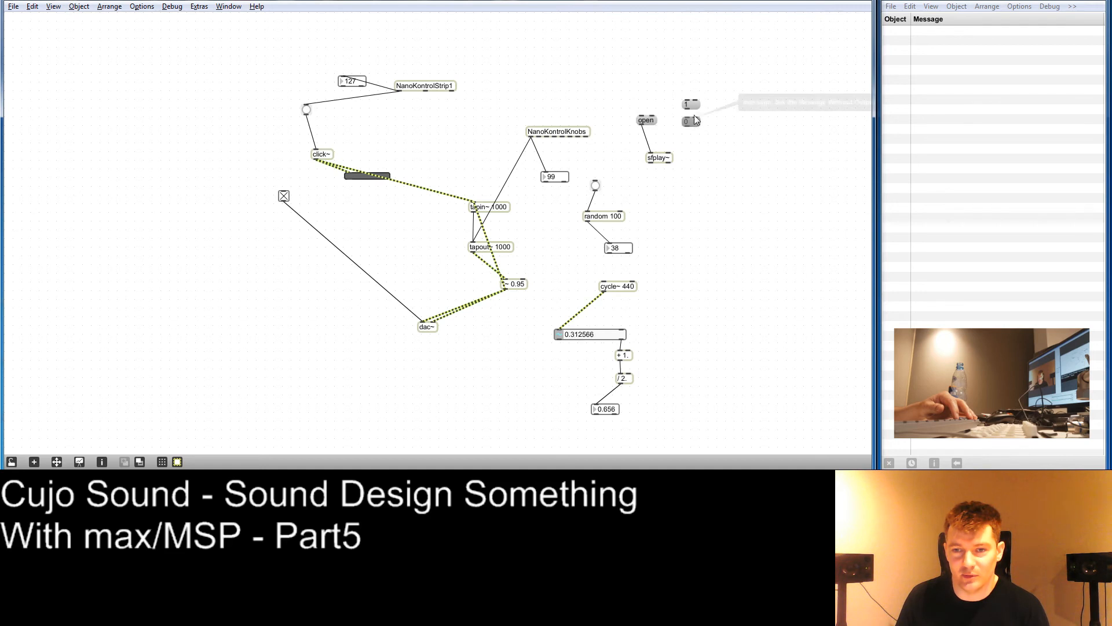
Add a comment reading Play and place it directly beside the 1 message.
{"action": "key", "text": "n"}
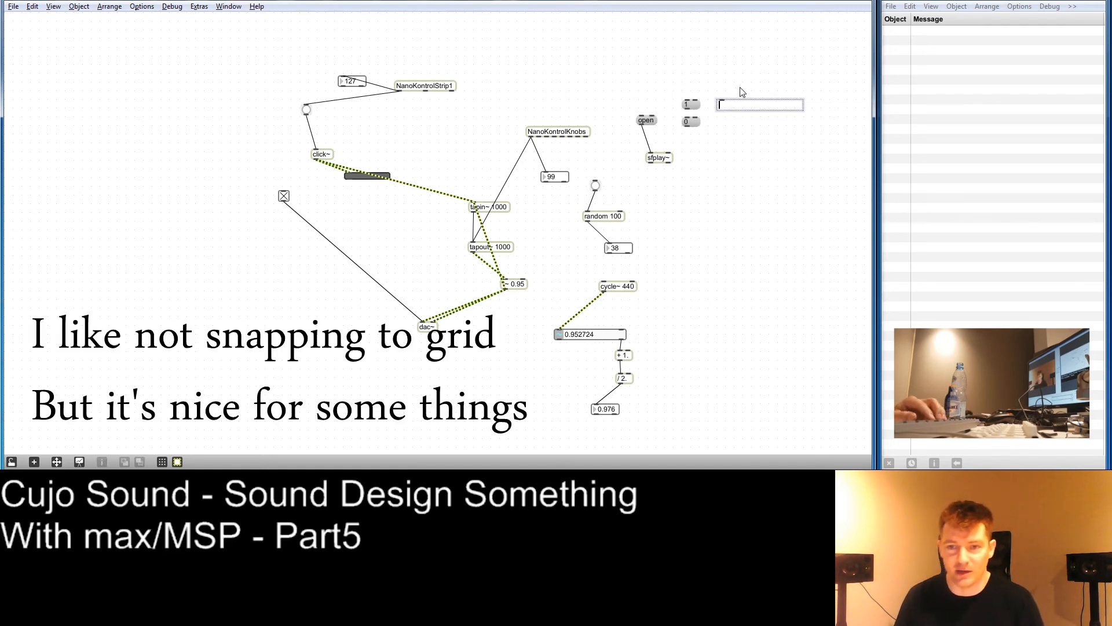
{"action": "type", "text": "Play"}
{"action": "left_click", "coordinate": [739, 88]}
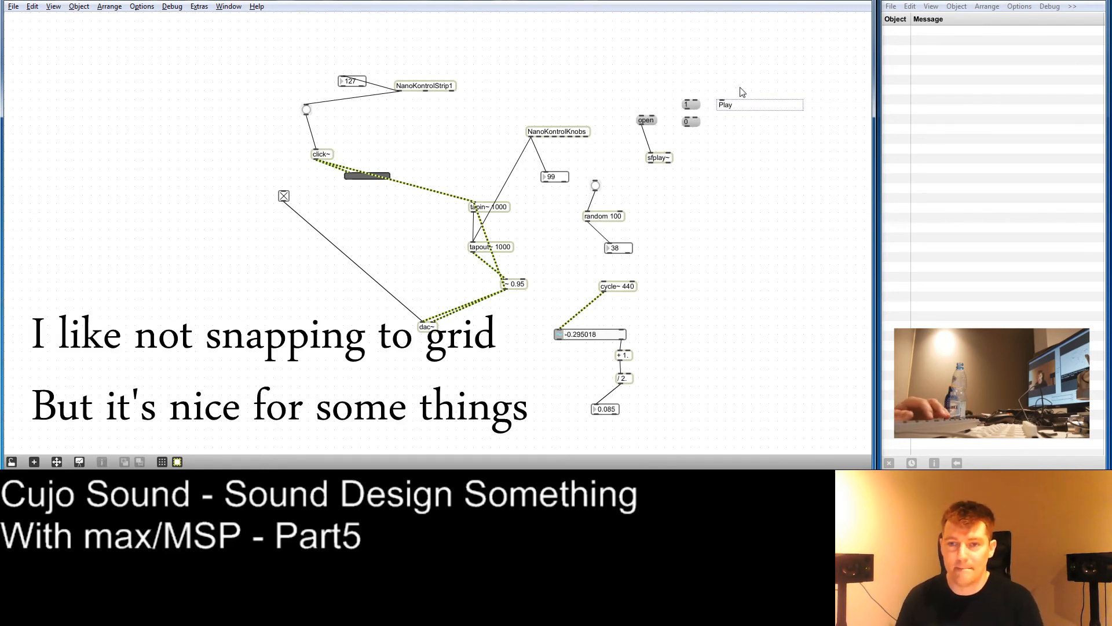
{"action": "left_click_drag", "start_coordinate": [730, 104], "coordinate": [721, 103]}
{"action": "left_click", "coordinate": [742, 129]}
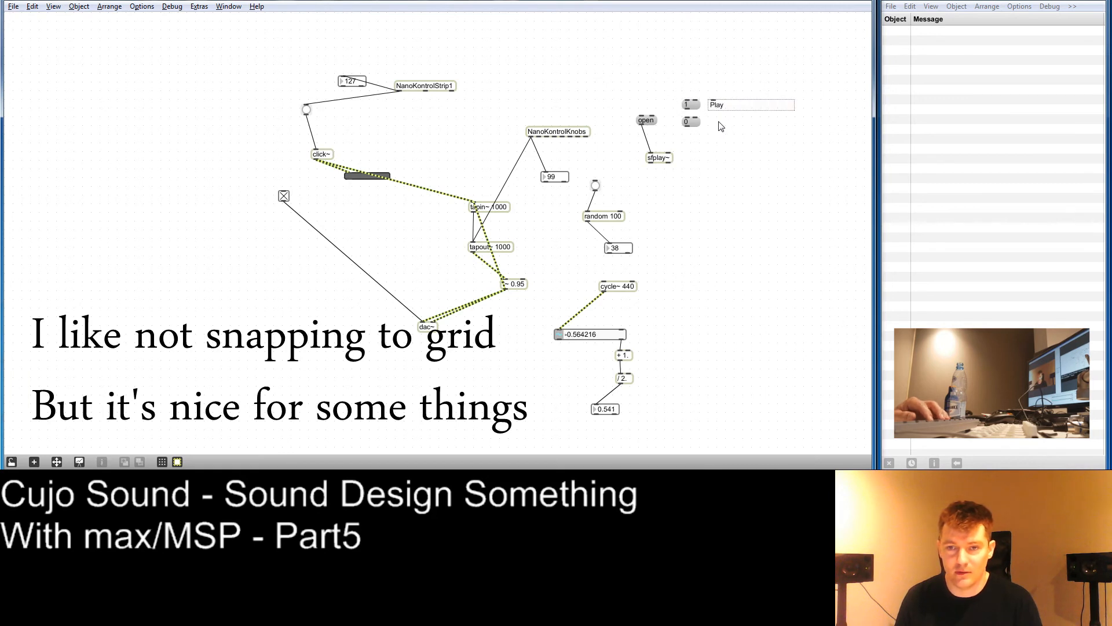
Add a comment reading Stop and place it beside the 0 message, under the Play comment.
{"action": "type", "text": "n"}
{"action": "type", "text": "Stop"}
{"action": "left_click", "coordinate": [796, 163]}
{"action": "left_click_drag", "start_coordinate": [751, 138], "coordinate": [742, 129]}
{"action": "left_click", "coordinate": [723, 132]}
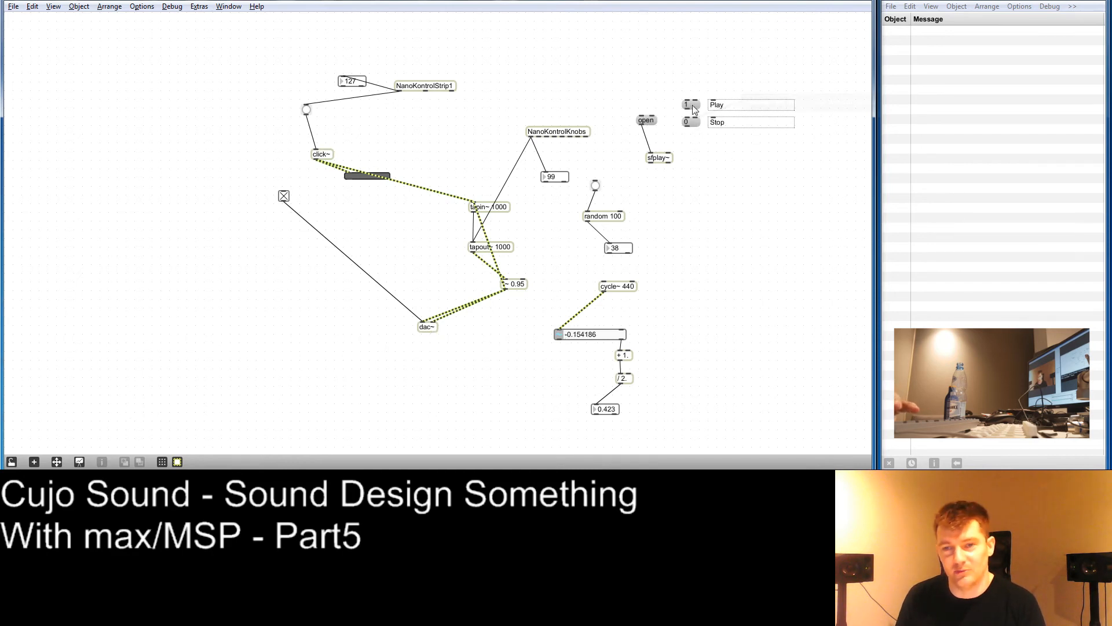
Connect the 1 and 0 messages to sfplay~ and stack the open message above them with a blank comment beside it.
{"action": "left_click_drag", "start_coordinate": [653, 124], "coordinate": [652, 153]}
{"action": "key", "text": "c"}
{"action": "left_click_drag", "start_coordinate": [733, 96], "coordinate": [733, 86]}
{"action": "left_click", "coordinate": [729, 70]}
{"action": "left_click", "coordinate": [743, 88]}
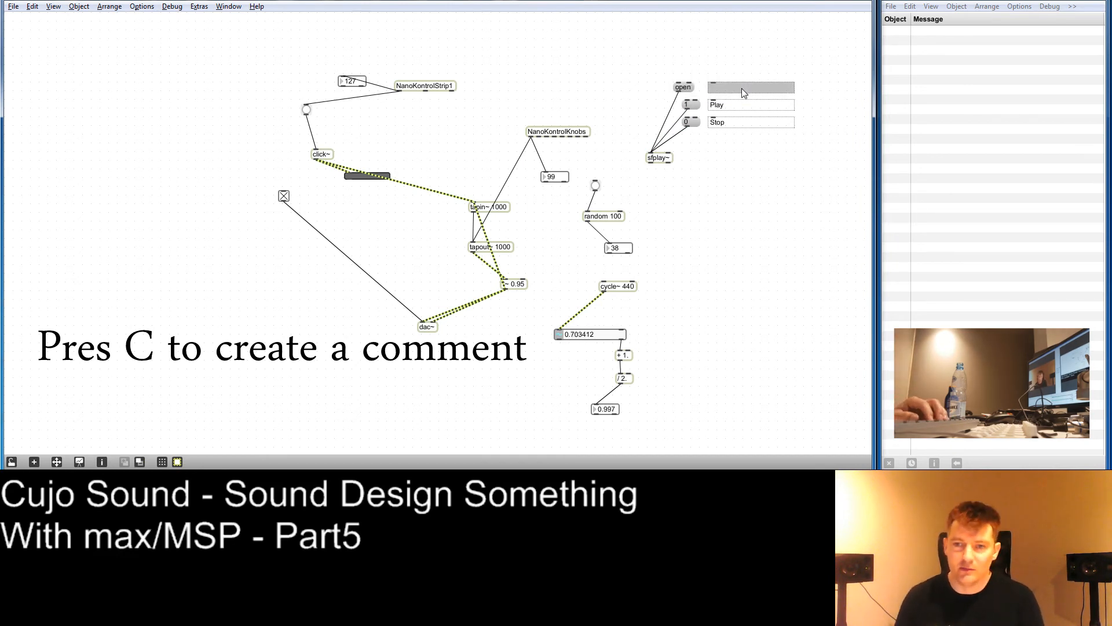
Fill the blank comment with Open Sound File and align the open message with the 1 and 0 messages.
{"action": "left_click", "coordinate": [741, 88]}
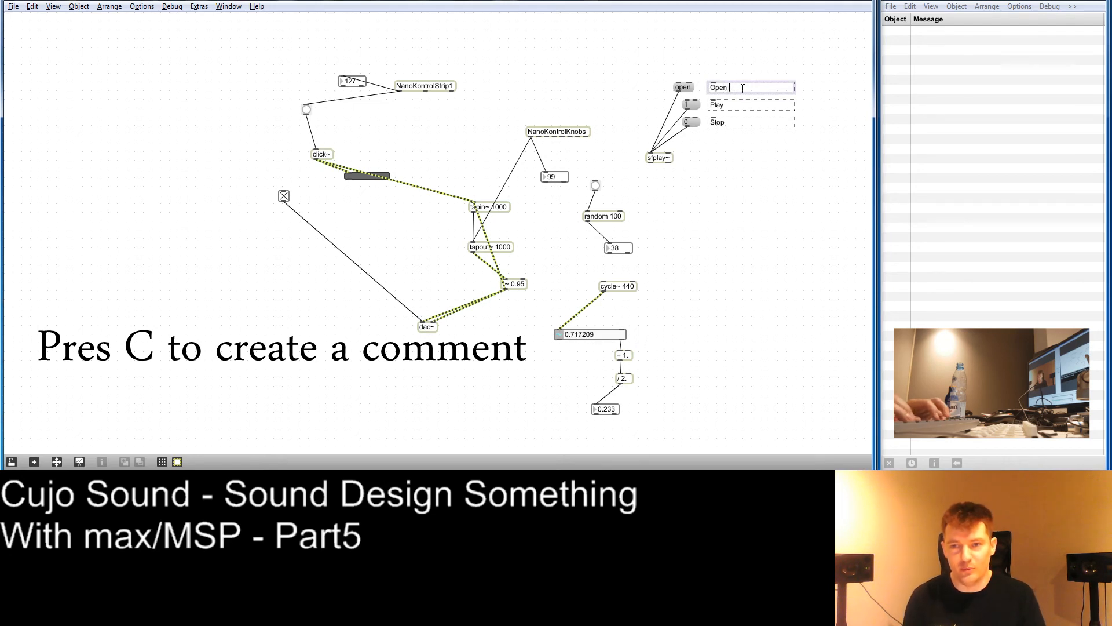
{"action": "type", "text": "Open Sound File"}
{"action": "key", "text": "Return"}
{"action": "key", "text": "BackSpace"}
{"action": "left_click", "coordinate": [757, 81]}
{"action": "left_click_drag", "start_coordinate": [685, 88], "coordinate": [694, 88]}
{"action": "left_click", "coordinate": [696, 64]}
Shift sfplay~ left of the messages and auto-align its three patch cords into right-angled segments.
{"action": "left_click_drag", "start_coordinate": [664, 163], "coordinate": [639, 153]}
{"action": "left_click", "coordinate": [665, 133]}
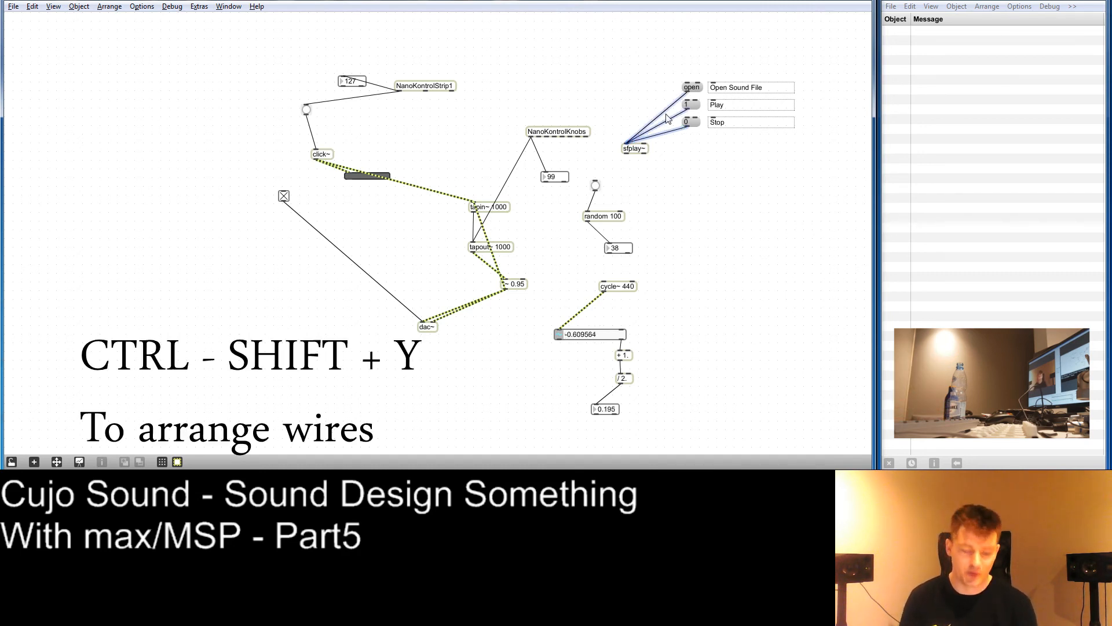
{"action": "key", "text": "ctrl+shift+y"}
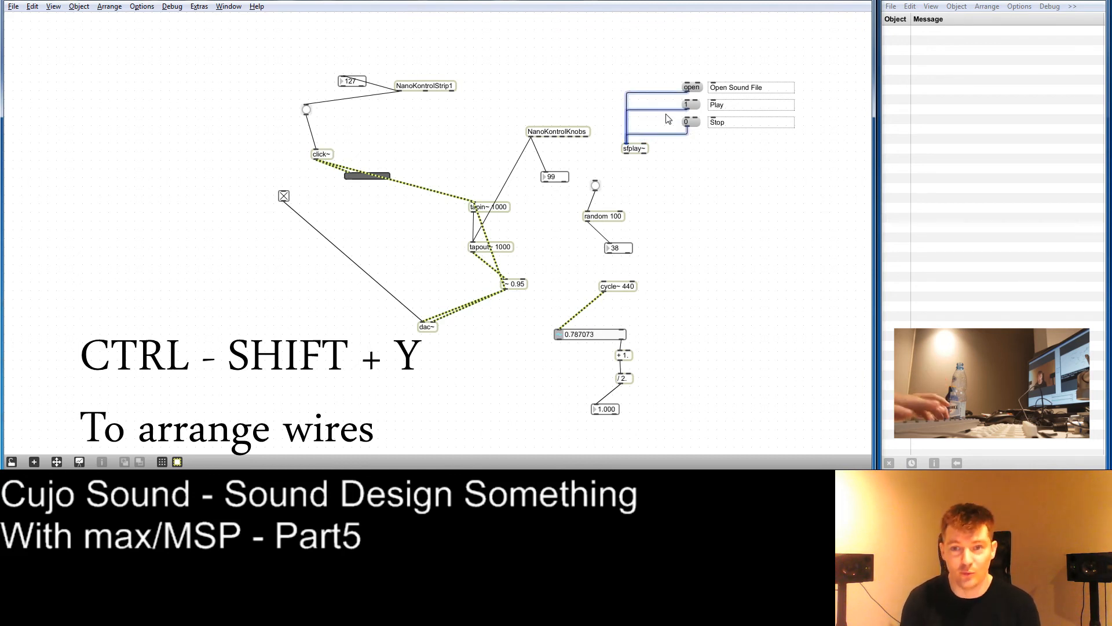
Reposition sfplay~ just below and to the left of the 0 message, keeping its segmented cords.
{"action": "left_click_drag", "start_coordinate": [634, 153], "coordinate": [635, 170]}
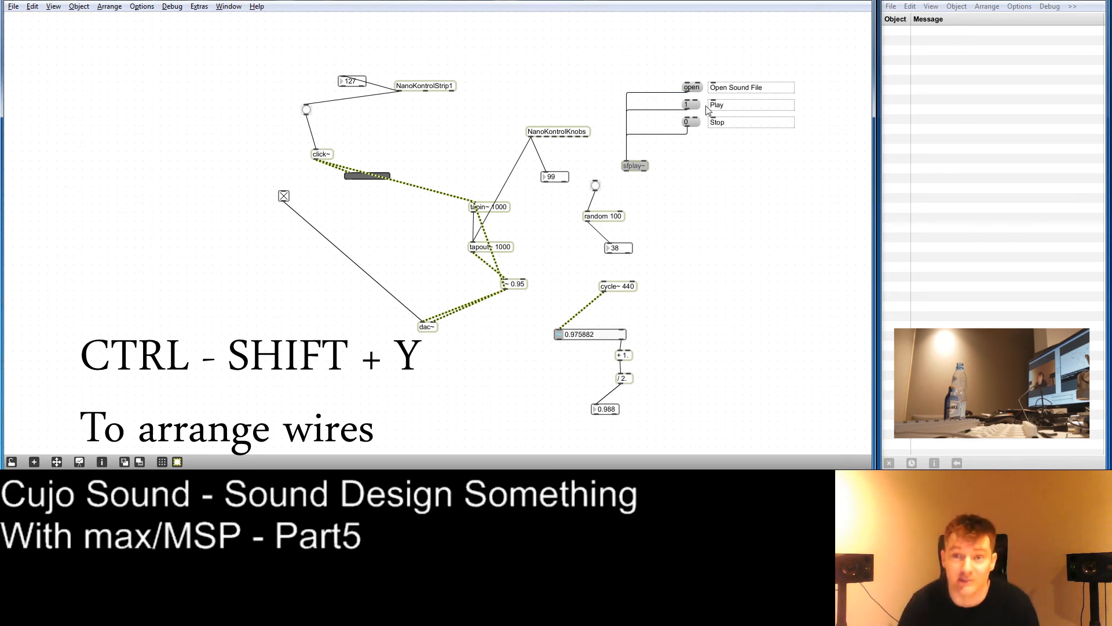
{"action": "left_click_drag", "start_coordinate": [631, 173], "coordinate": [655, 160]}
{"action": "left_click", "coordinate": [656, 156]}
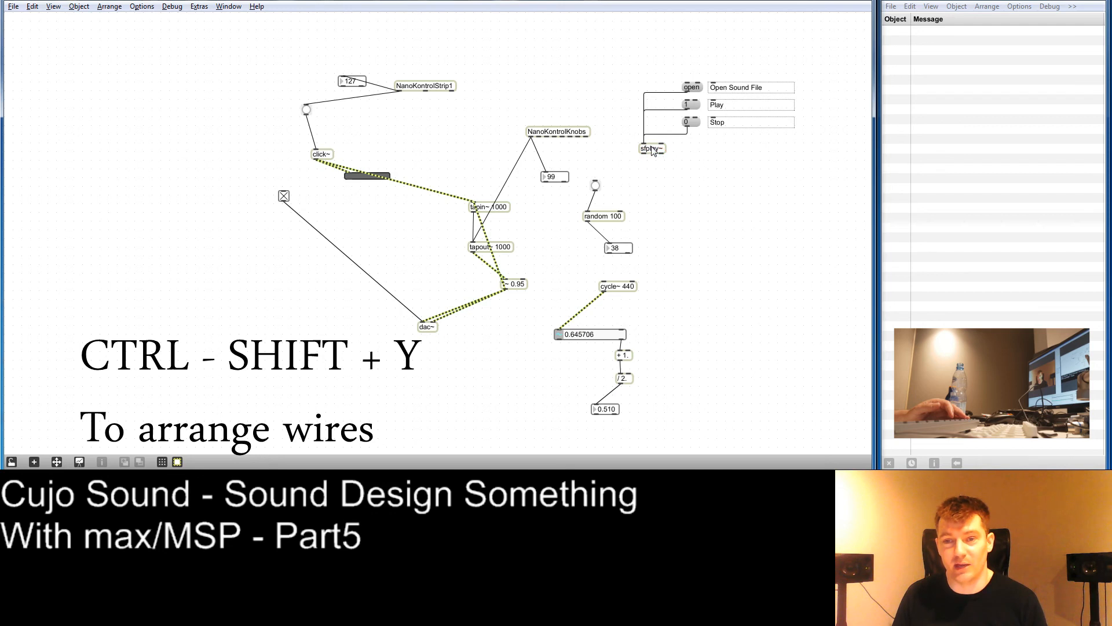
Give sfplay~ the argument 2 for two-channel playback.
{"action": "double_click", "coordinate": [653, 151]}
{"action": "type", "text": "2"}
{"action": "left_click", "coordinate": [686, 168]}
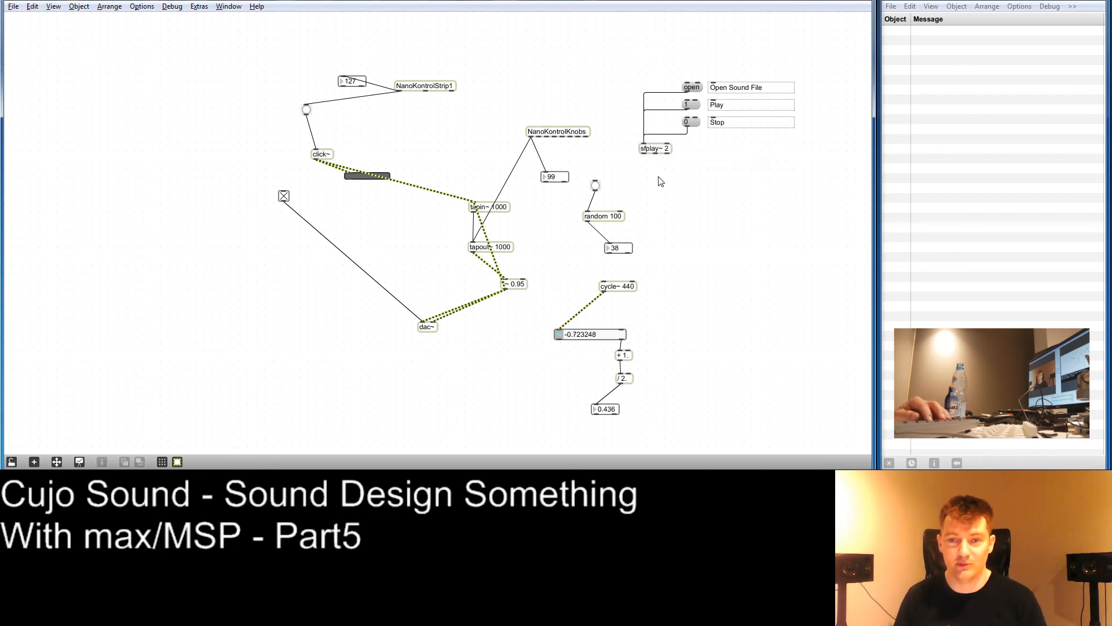
Add two meter~ objects side by side just below sfplay~ 2.
{"action": "key", "text": "m"}
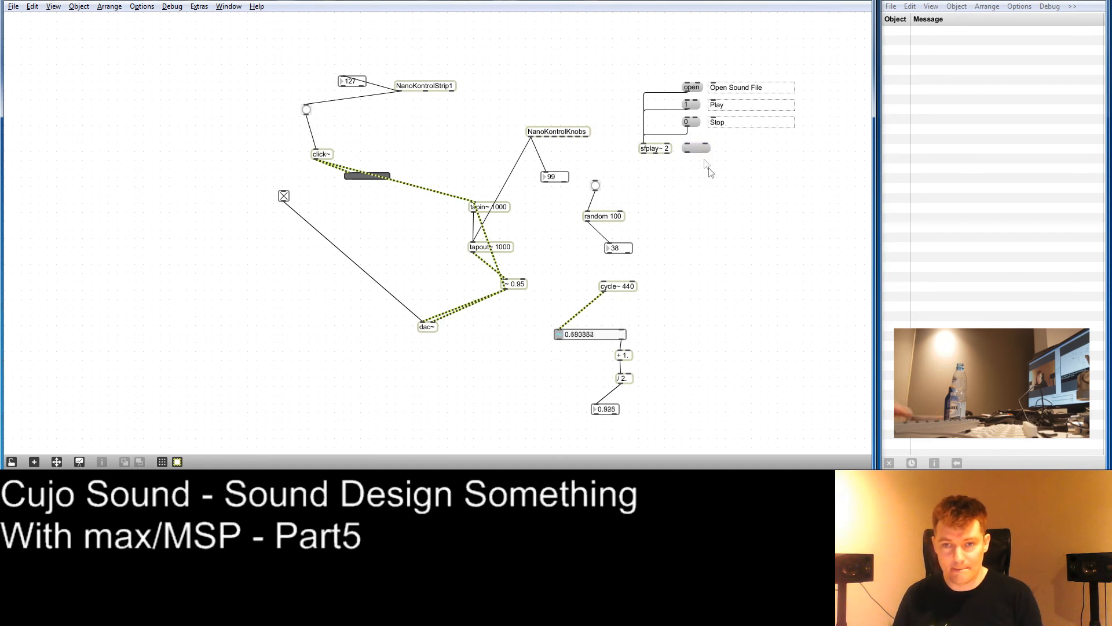
{"action": "key", "text": "ctrl+z"}
{"action": "type", "text": "nmeter~"}
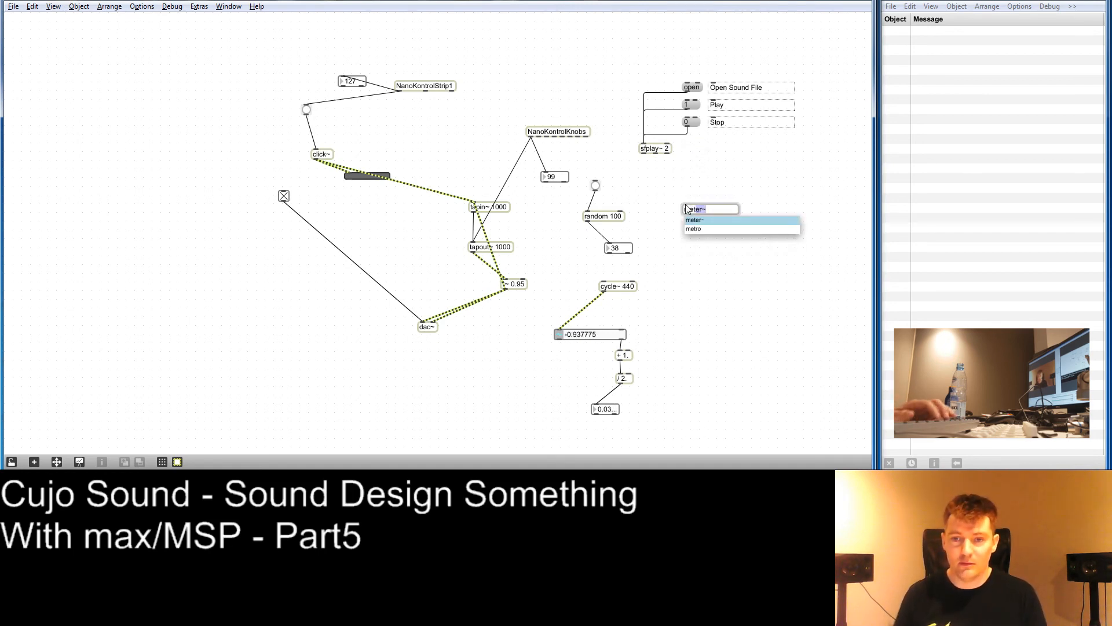
{"action": "key", "text": "Return"}
{"action": "left_click_drag", "start_coordinate": [716, 207], "coordinate": [715, 174]}
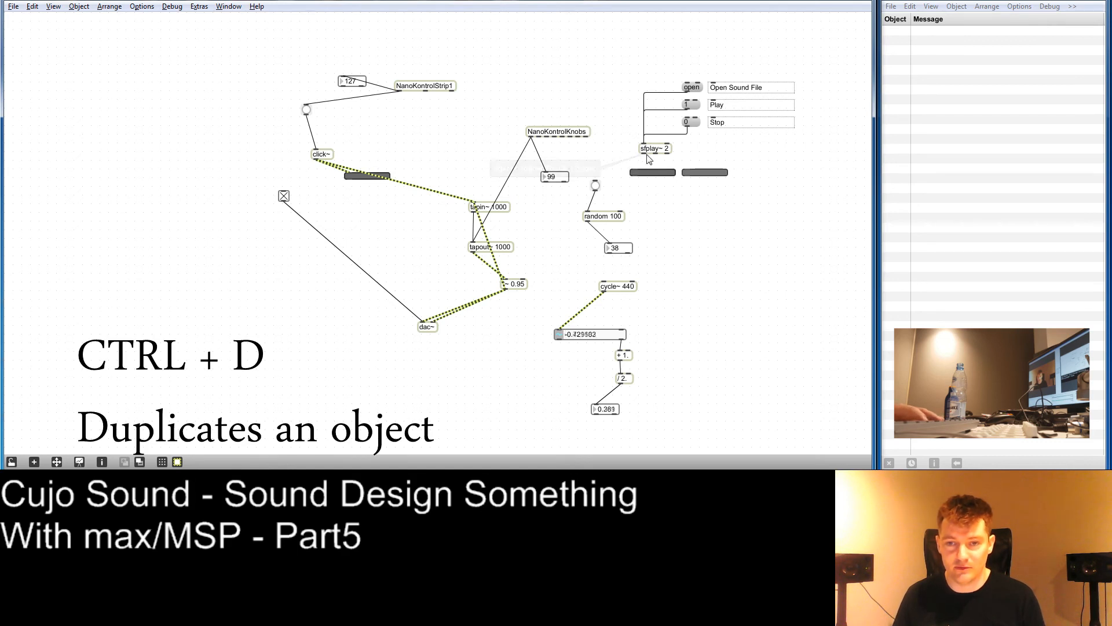
Connect the sfplay~ 2 outlets to the two meters and its first outlet to the tapin~ 1000 inlet.
{"action": "left_click_drag", "start_coordinate": [644, 154], "coordinate": [685, 170]}
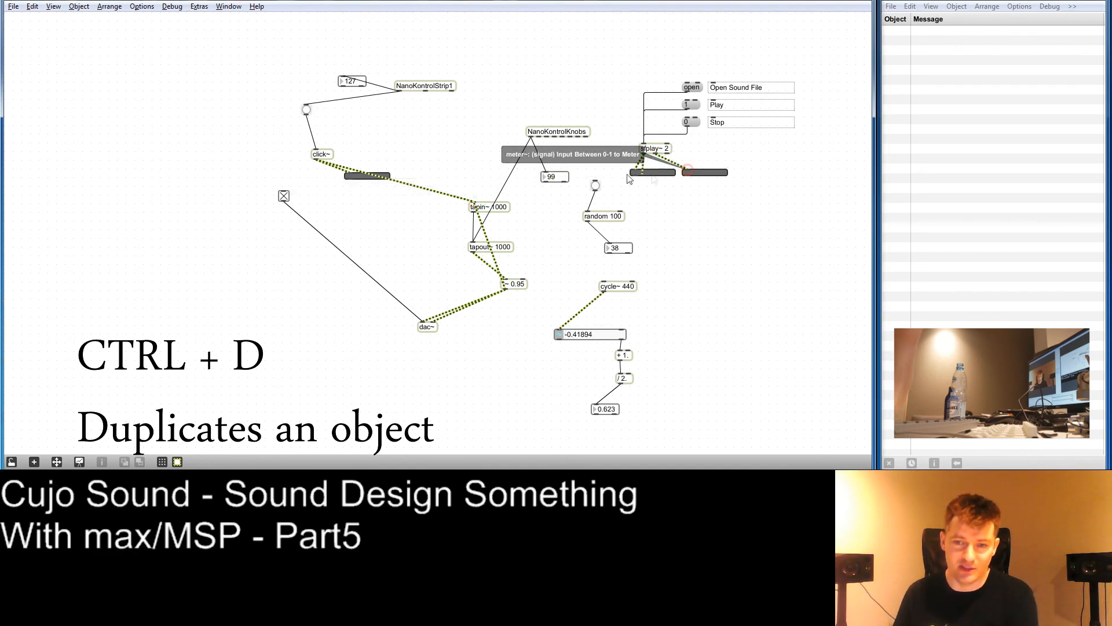
{"action": "left_click_drag", "start_coordinate": [698, 179], "coordinate": [475, 206]}
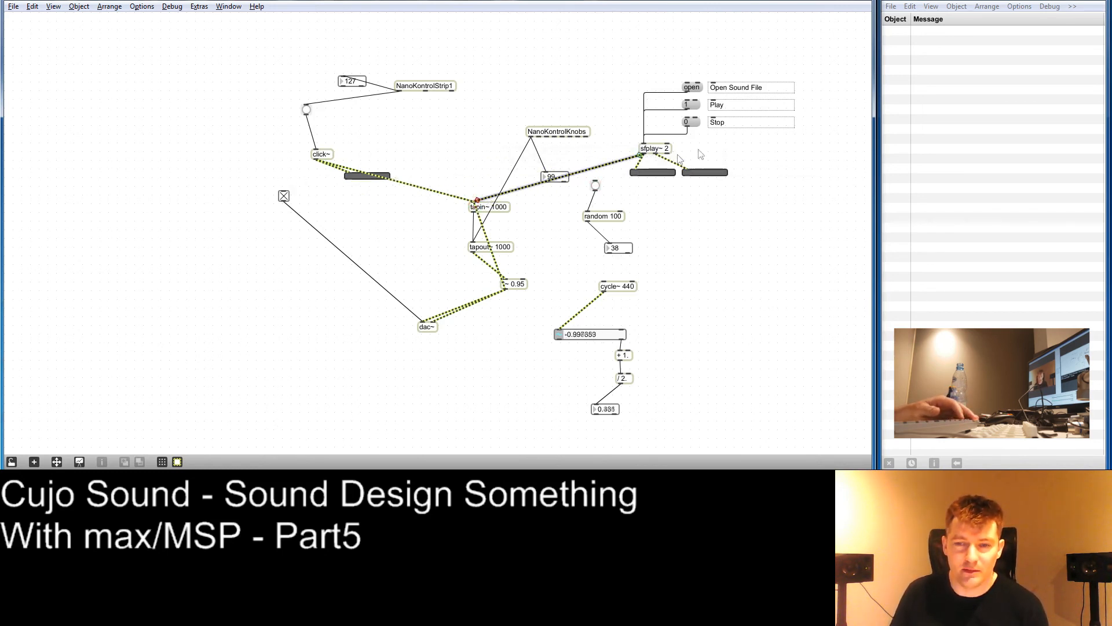
Load the MaxAudio2 file into sfplay~ 2 with the open message and start playback.
{"action": "left_click", "coordinate": [694, 88]}
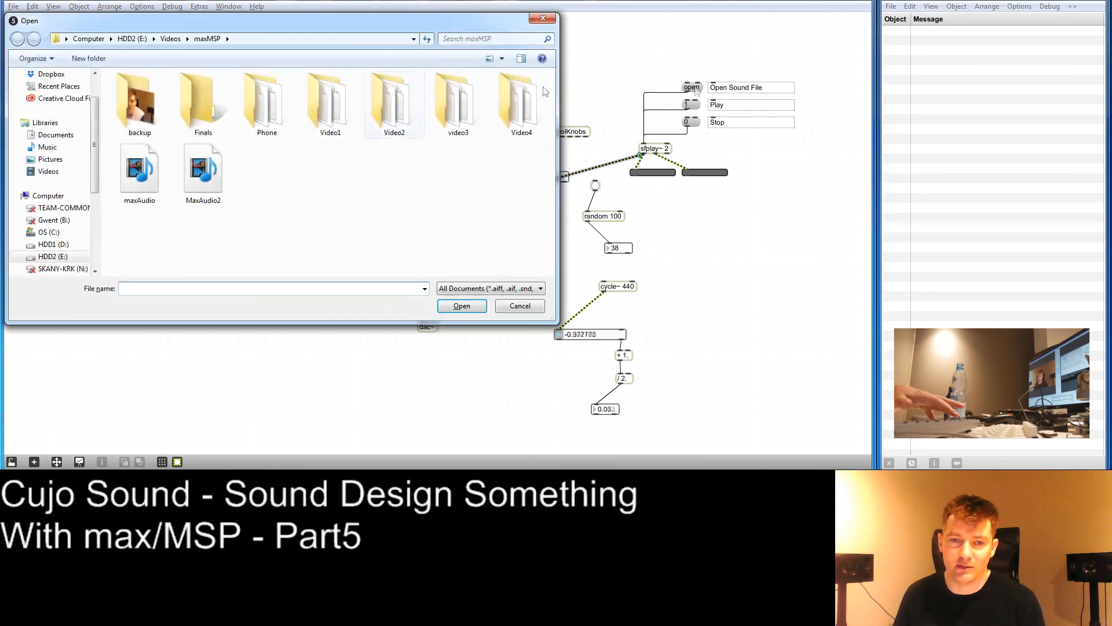
{"action": "left_click", "coordinate": [205, 177]}
{"action": "double_click", "coordinate": [205, 177]}
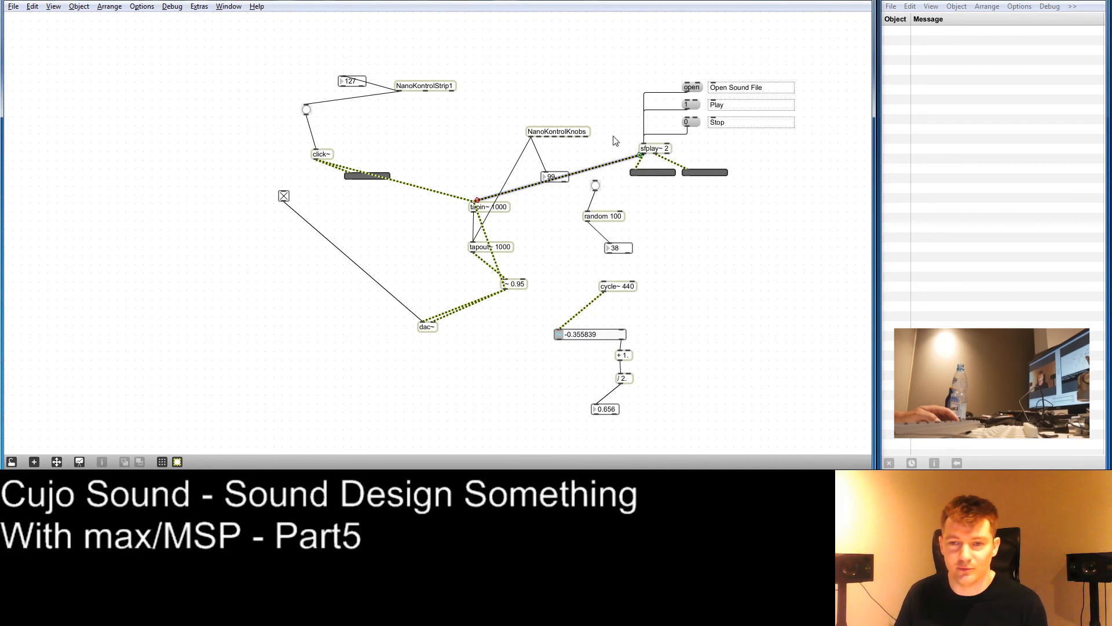
{"action": "left_click", "coordinate": [691, 104]}
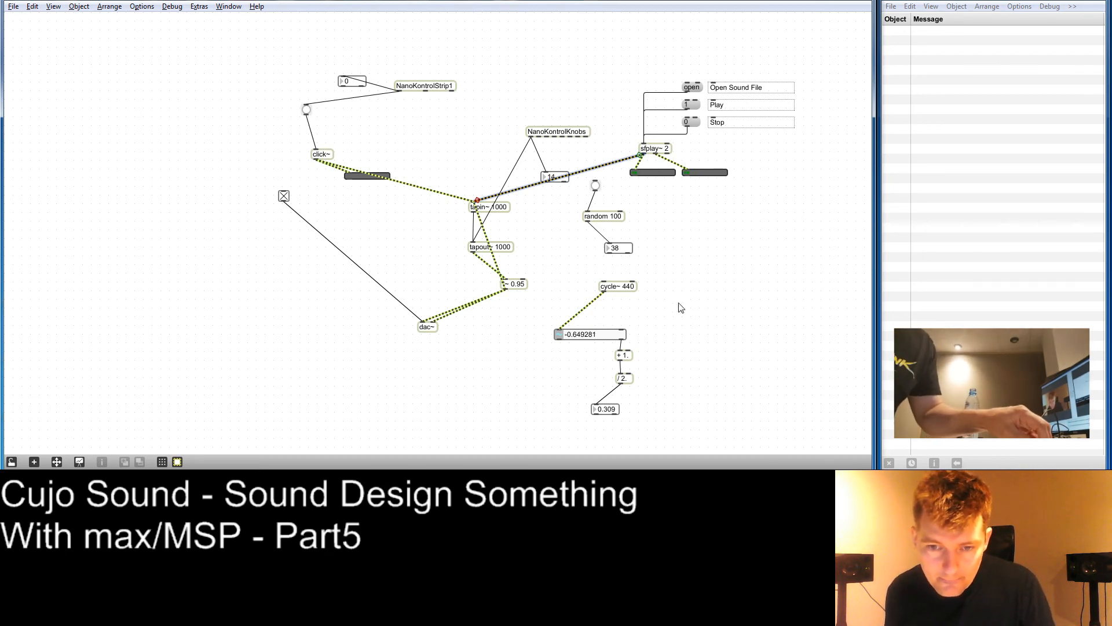
Connect the scaled cycle~ number box to the second inlet of the 0.95 multiplier, and test file playback by starting and stopping it.
{"action": "left_click_drag", "start_coordinate": [599, 417], "coordinate": [520, 284]}
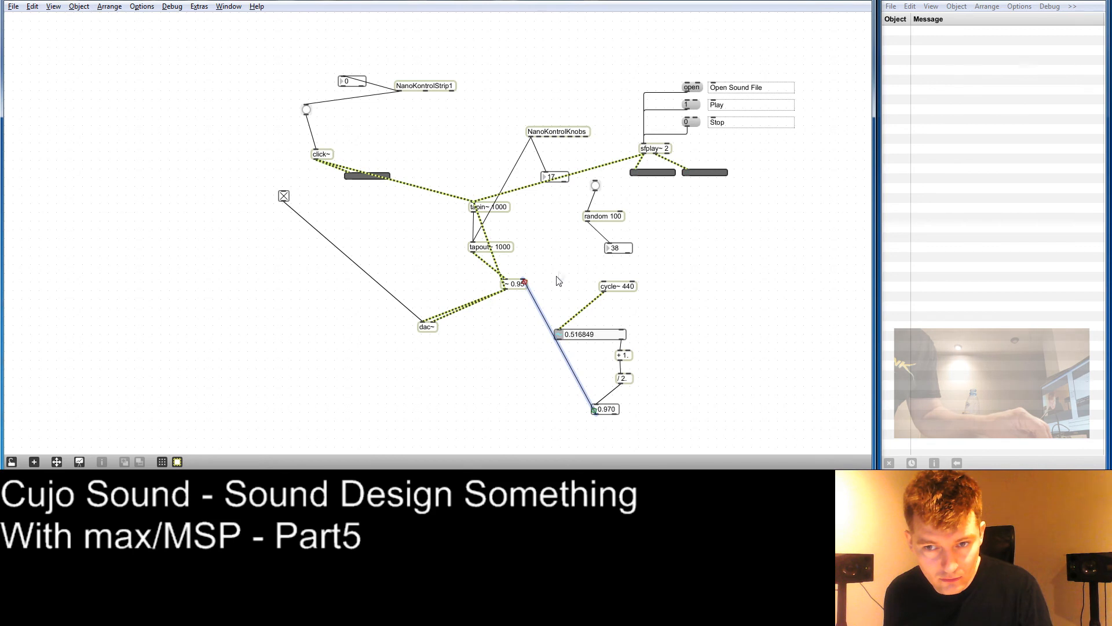
{"action": "left_click", "coordinate": [692, 106]}
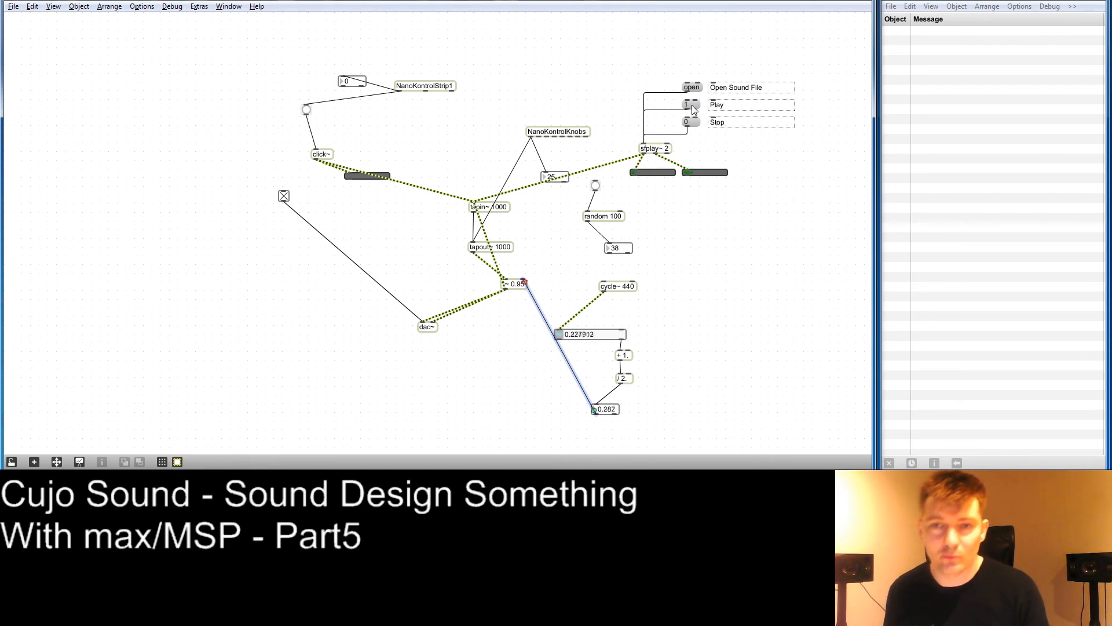
{"action": "left_click", "coordinate": [690, 123]}
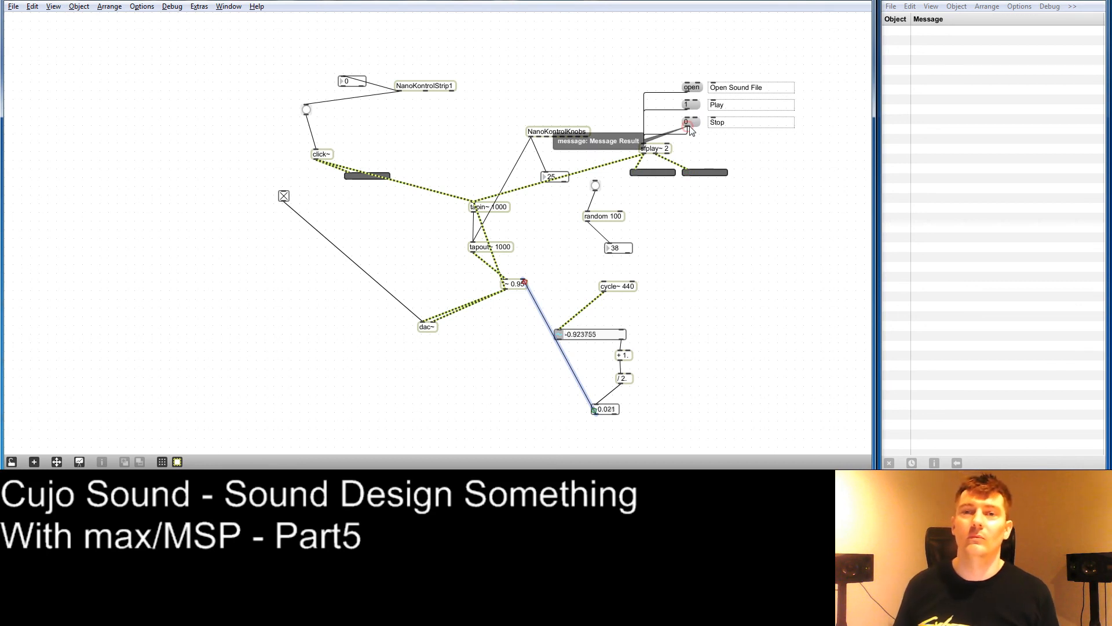